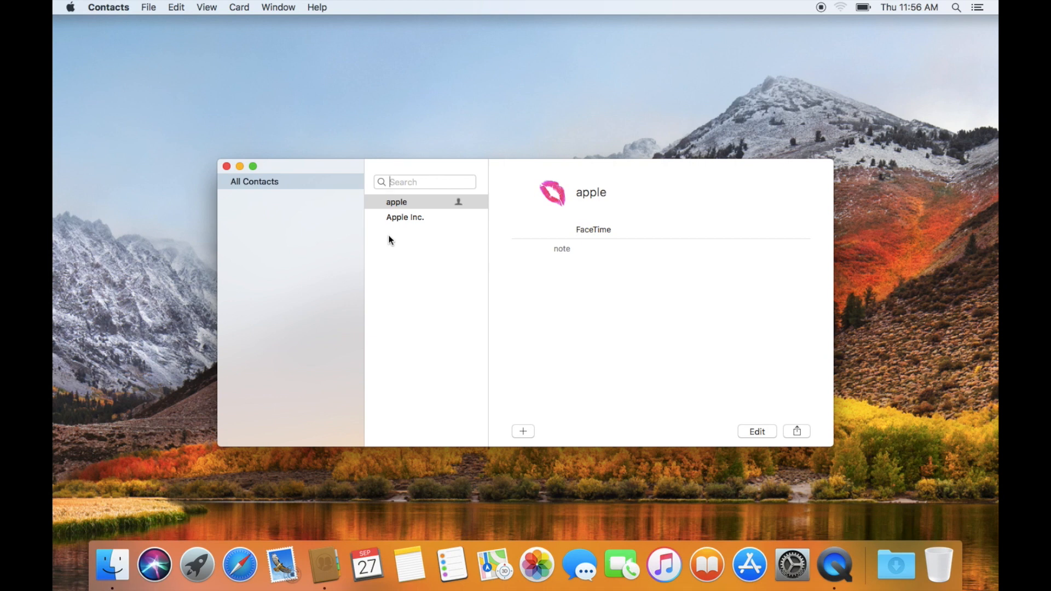
- Create a new blank contact card and enter its first and last name
click(527, 432)
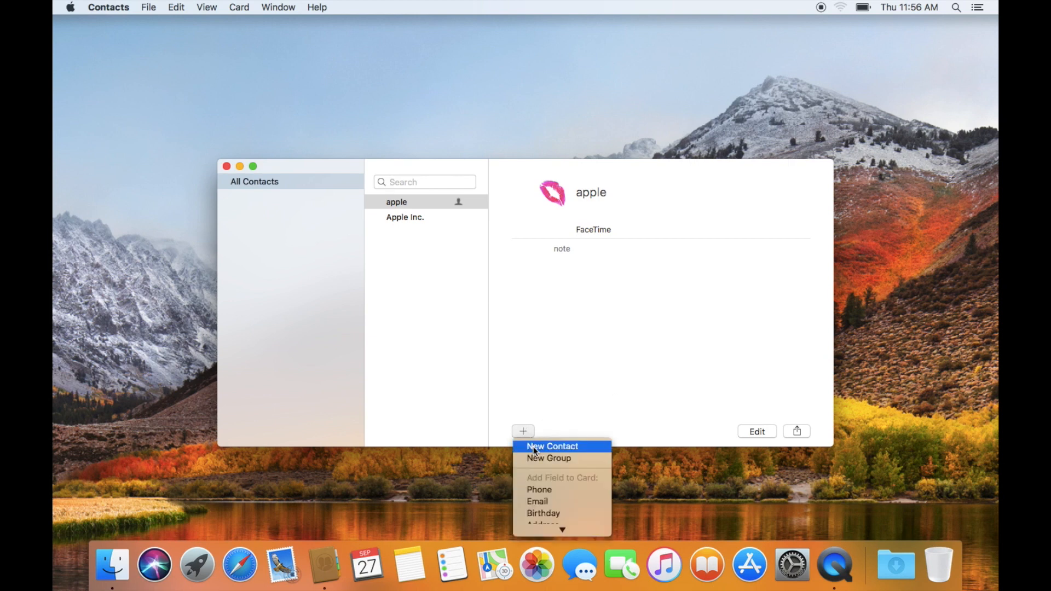
click(535, 450)
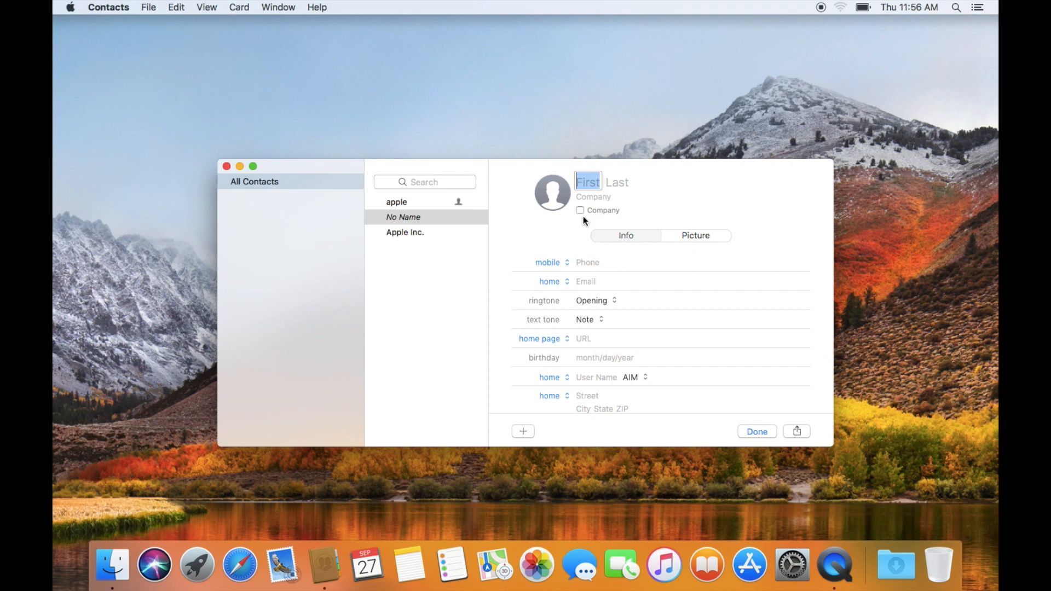
text(mac)
key(Tab)
text(star)
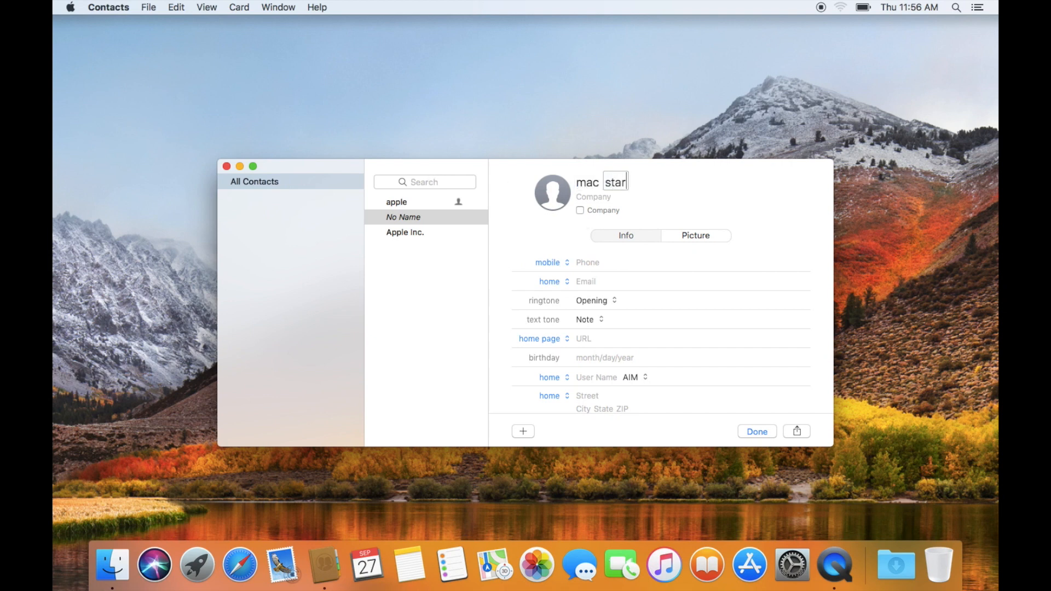
key(Tab)
- Set the company to Mac Star Computers and show the card as a company
text(ma)
key(BackSpace)
key(BackSpace)
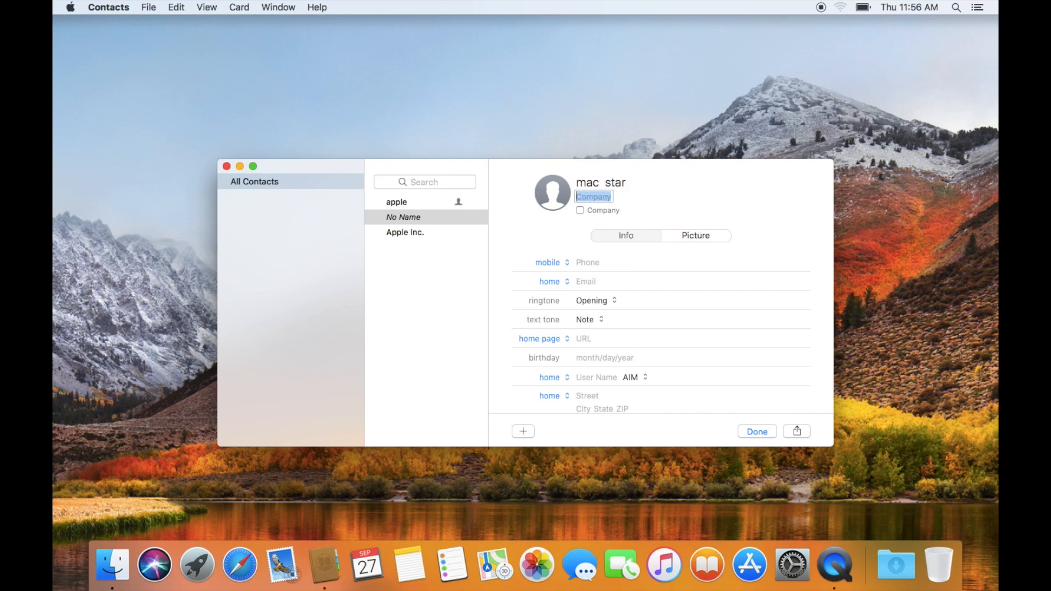
text(Mac Star Computers)
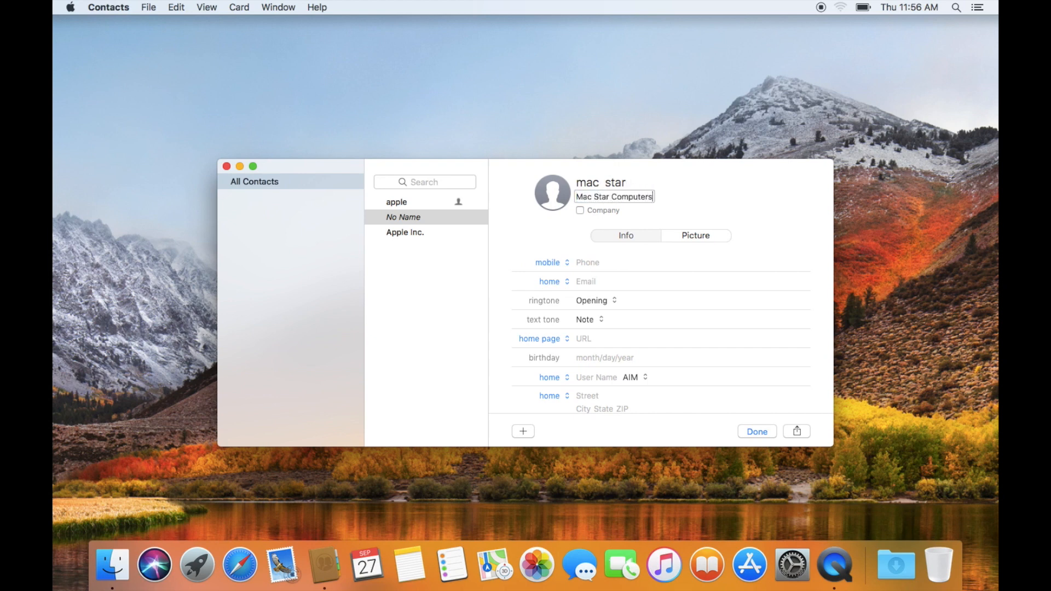
click(579, 209)
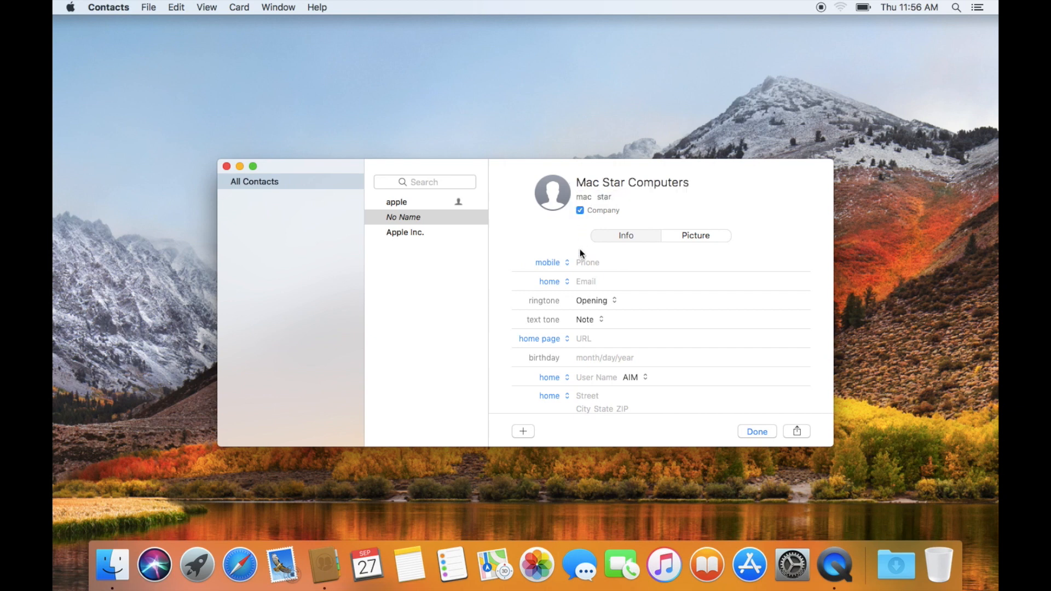
click(580, 210)
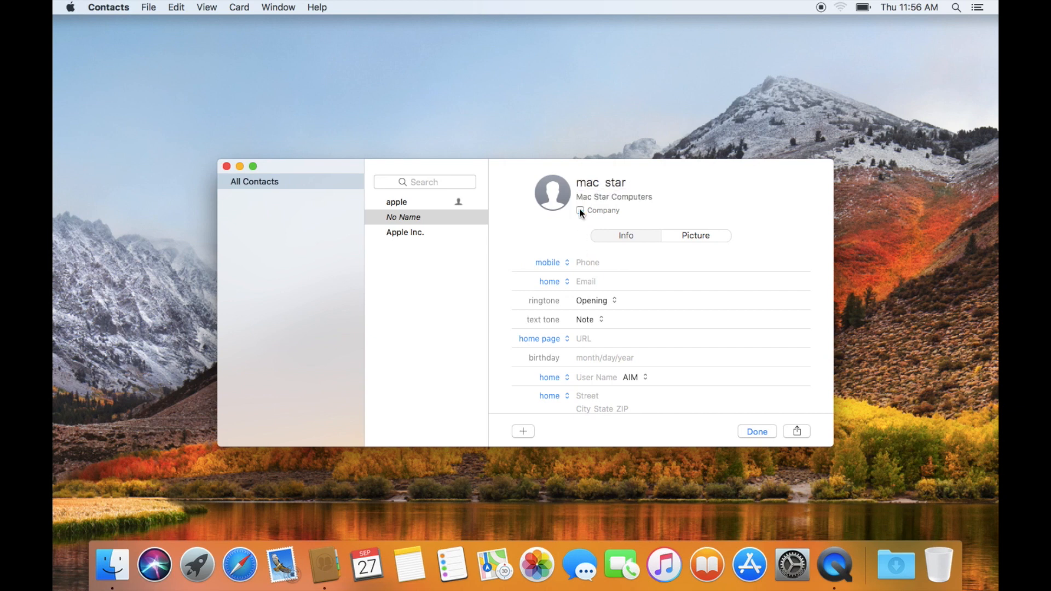
click(580, 211)
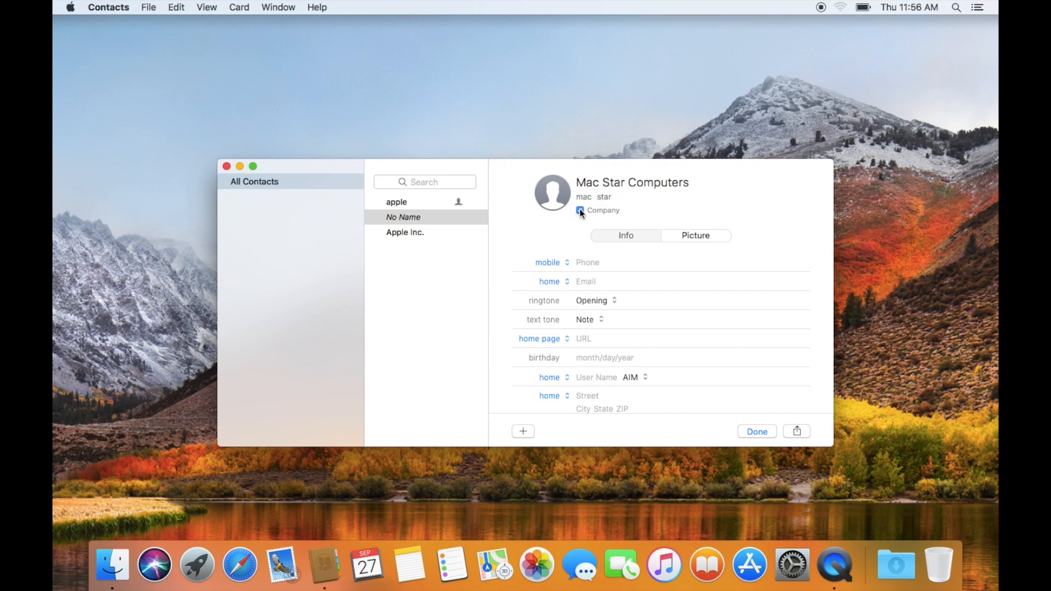
click(588, 263)
click(567, 262)
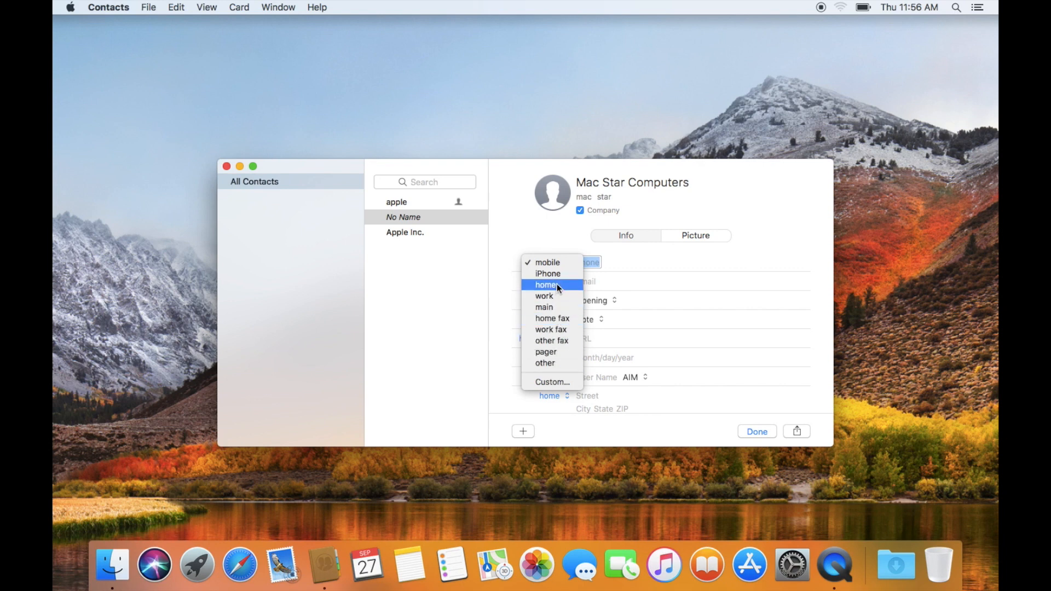
- Add the company's phone number labelled work
click(556, 299)
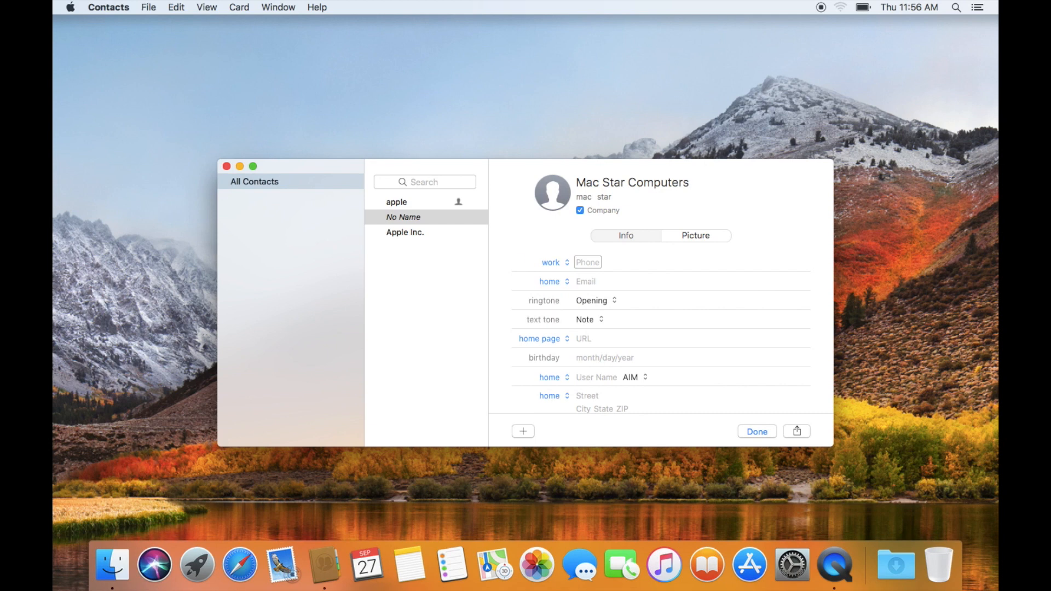
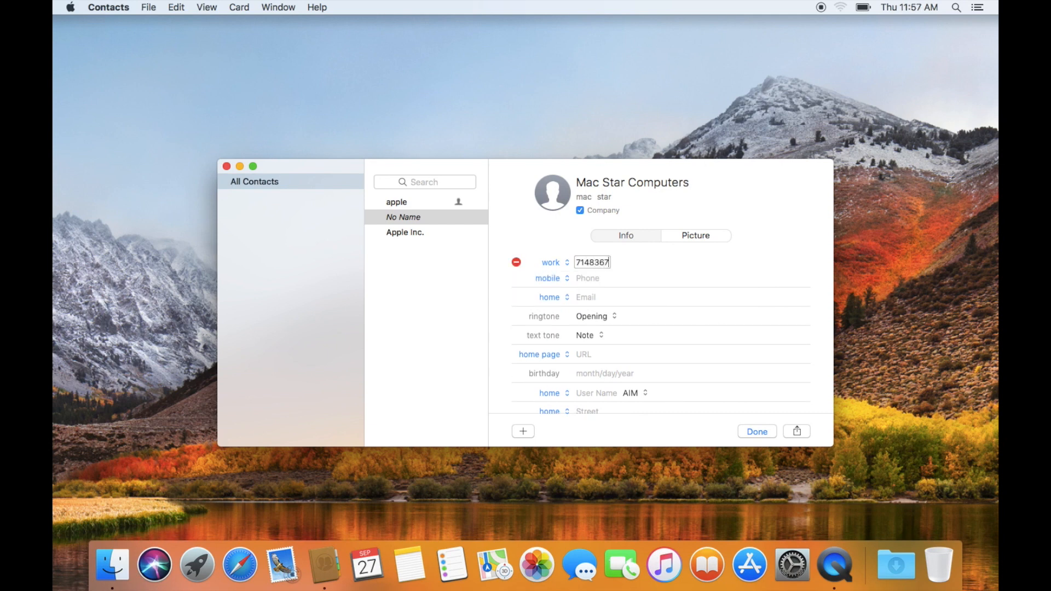
click(589, 296)
click(590, 281)
- Enter the company e-mail address and label it work
click(587, 297)
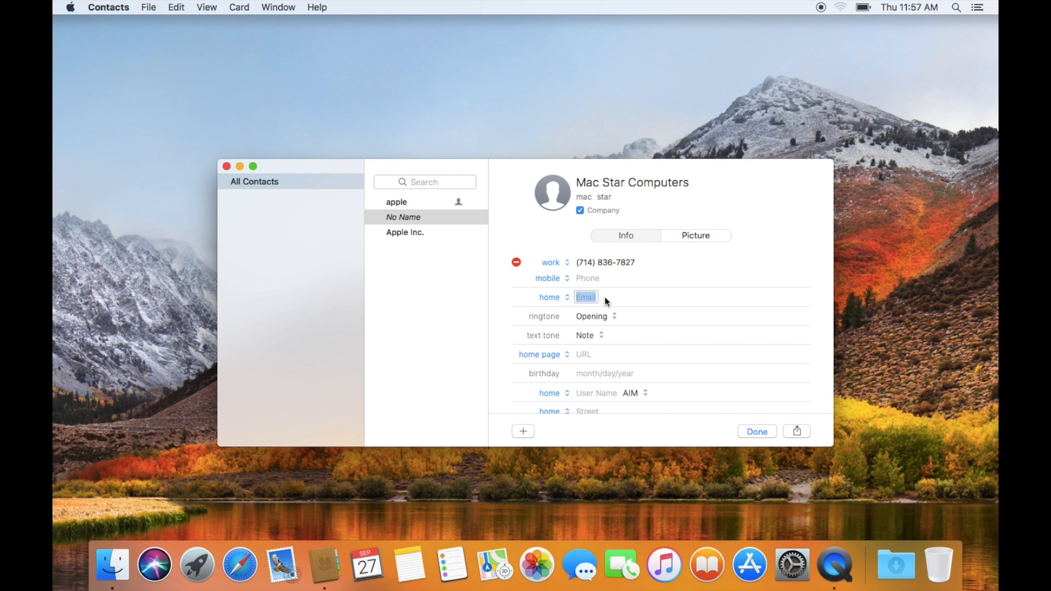
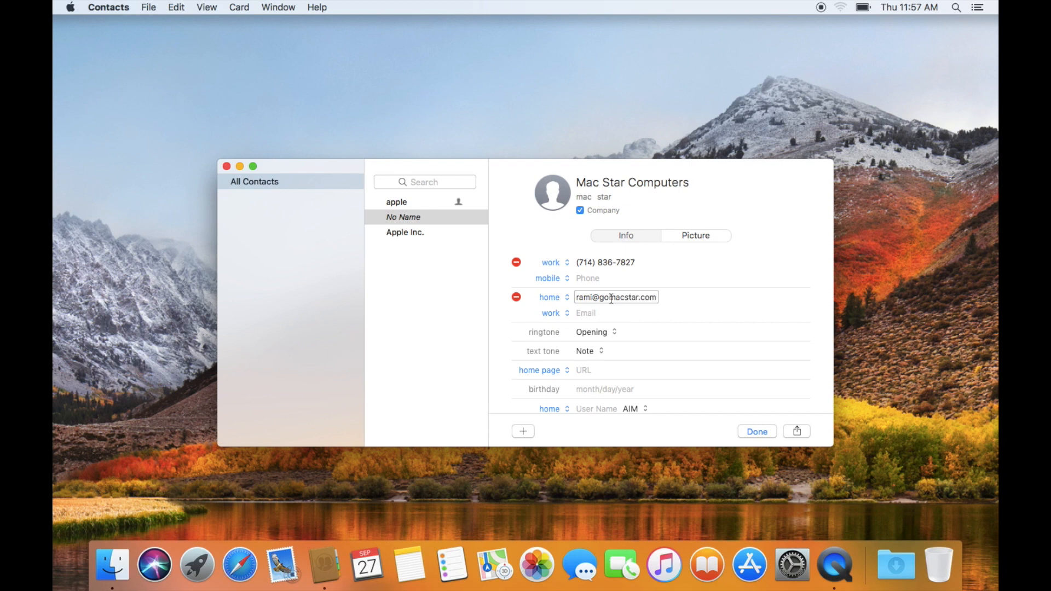
key(Return)
click(567, 298)
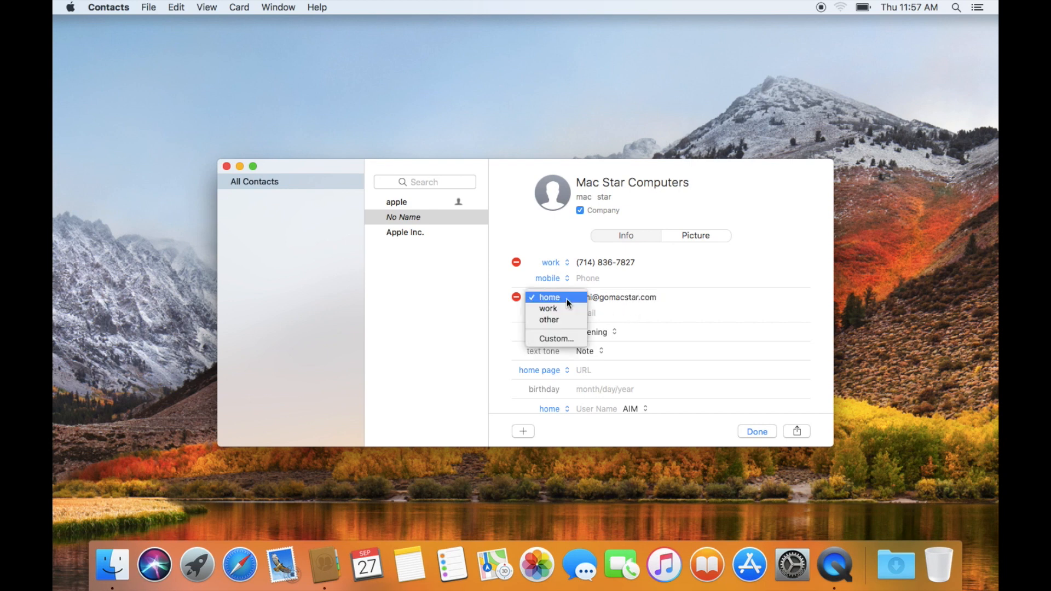
click(566, 311)
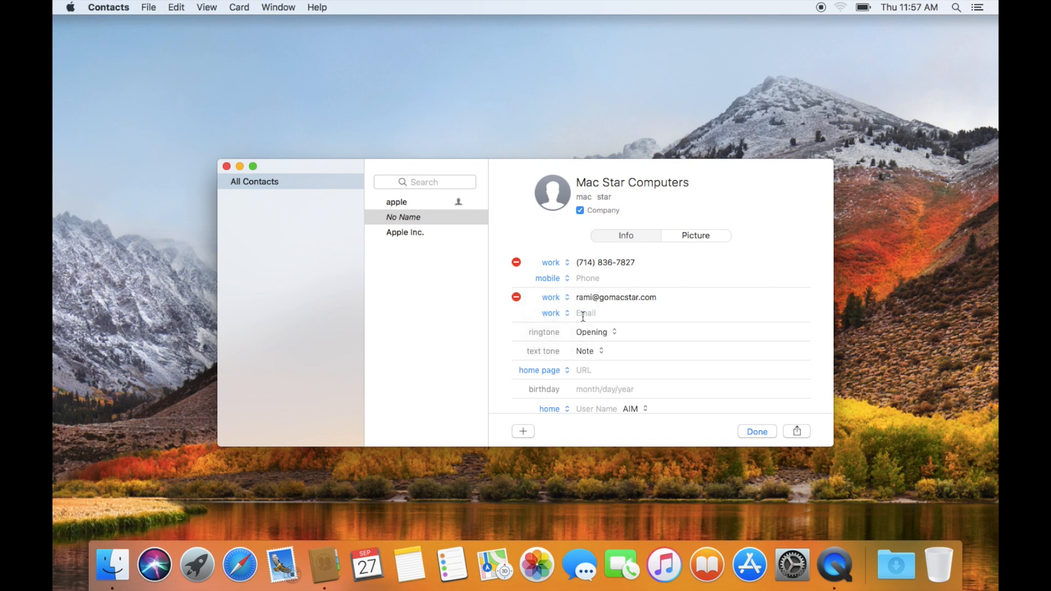
- Enter the home page gomacstar.com
click(584, 370)
text(gomacstar.com)
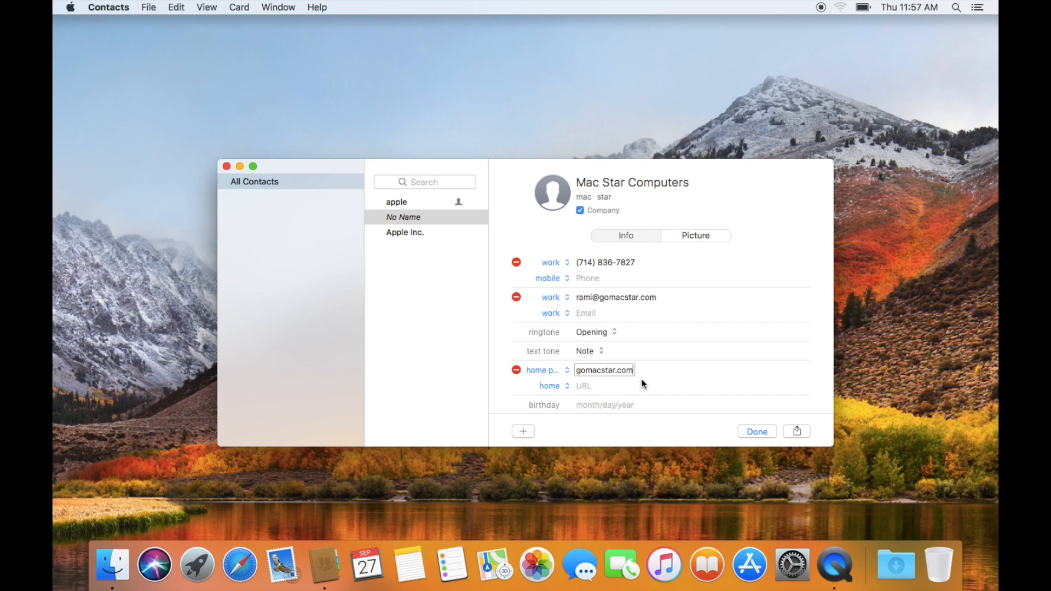
click(601, 350)
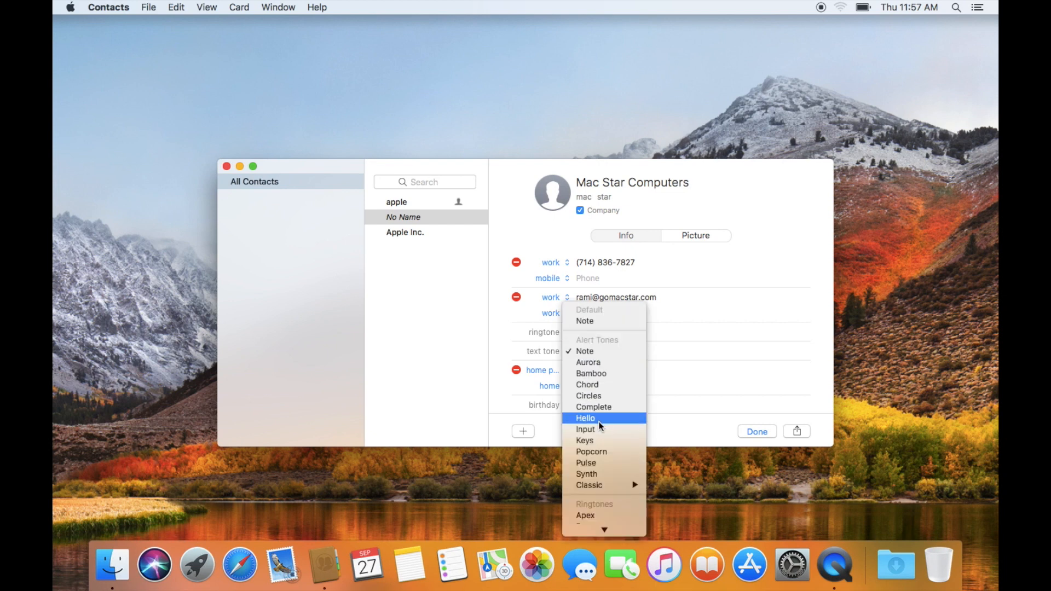
click(675, 378)
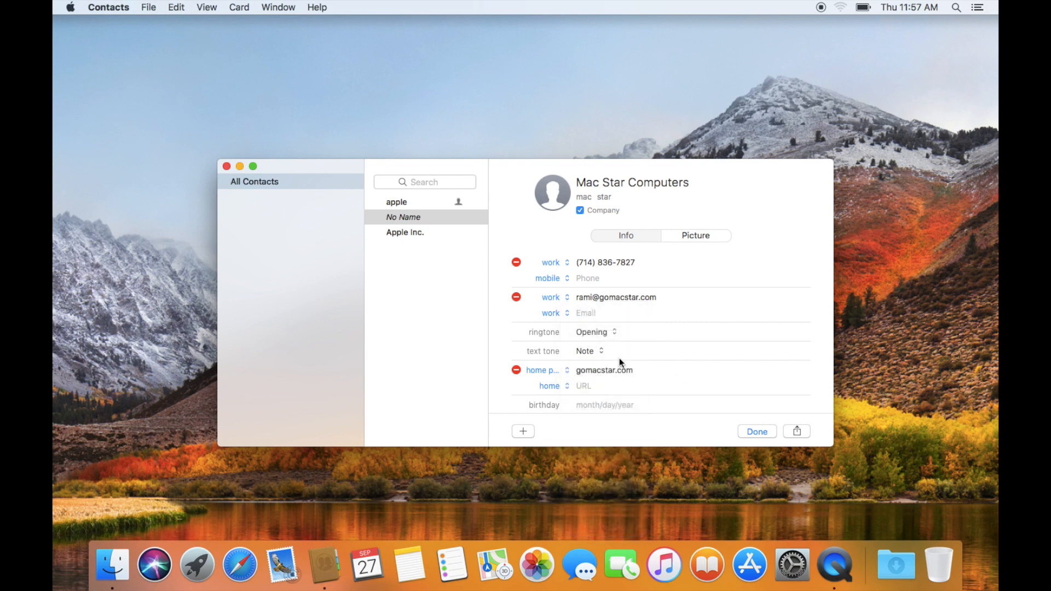
scroll(579, 371, down, 5)
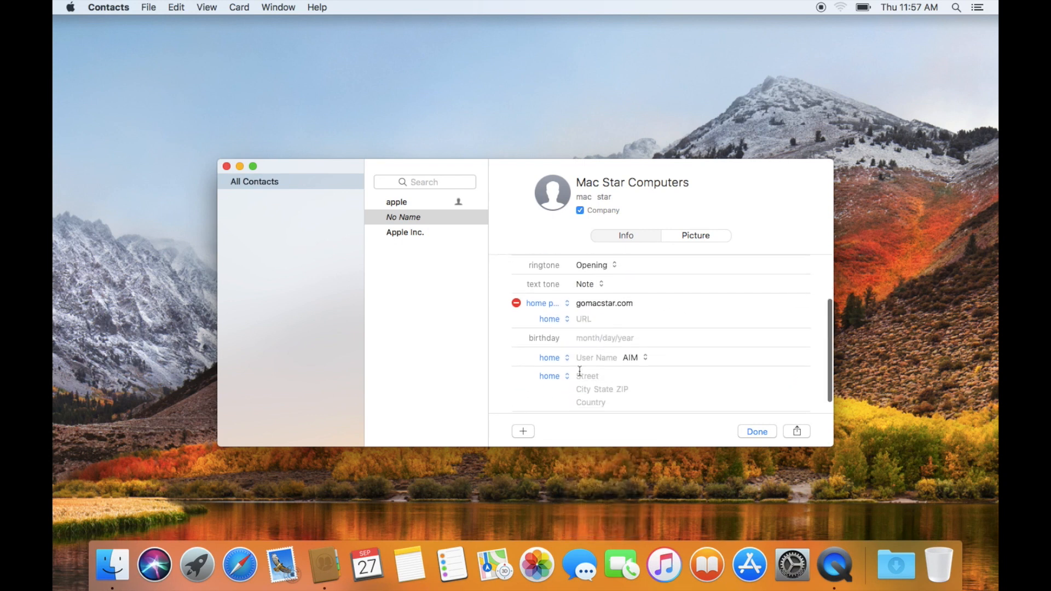
scroll(579, 371, up, 1)
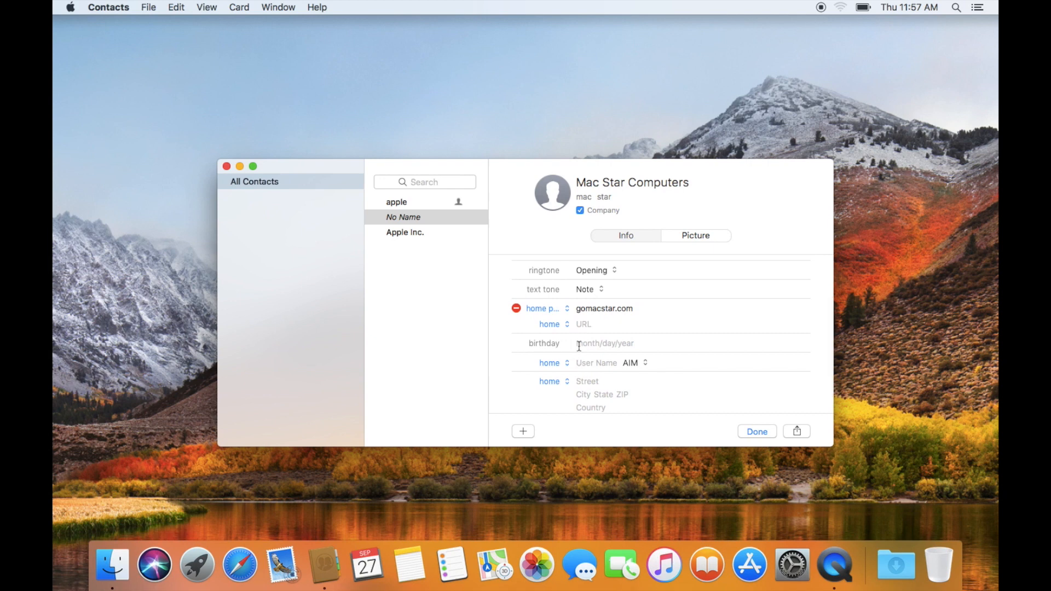
- Enter the birthday 09/15/2012
click(578, 345)
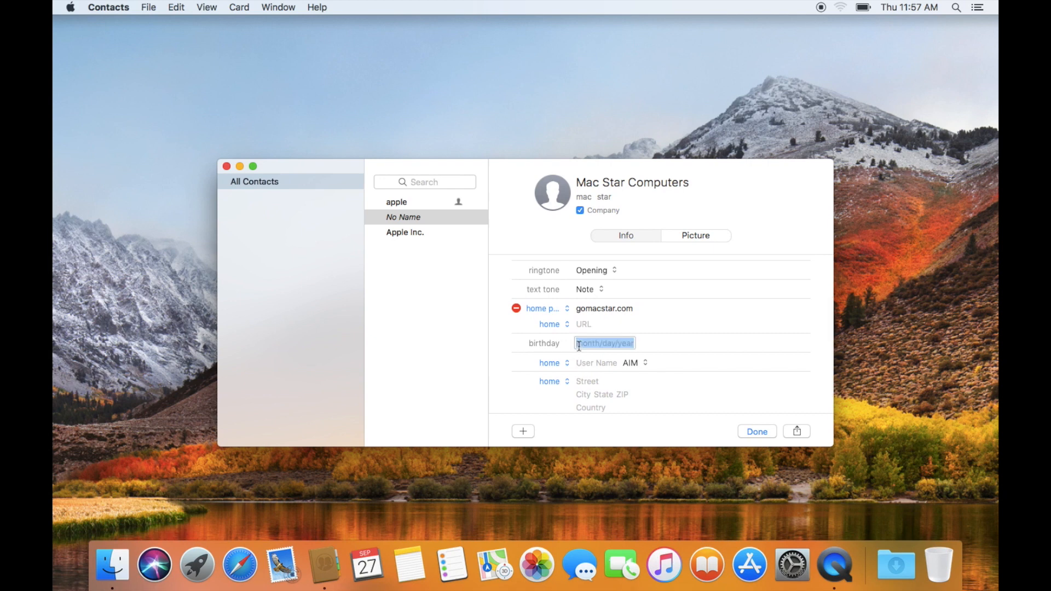
text(09/)
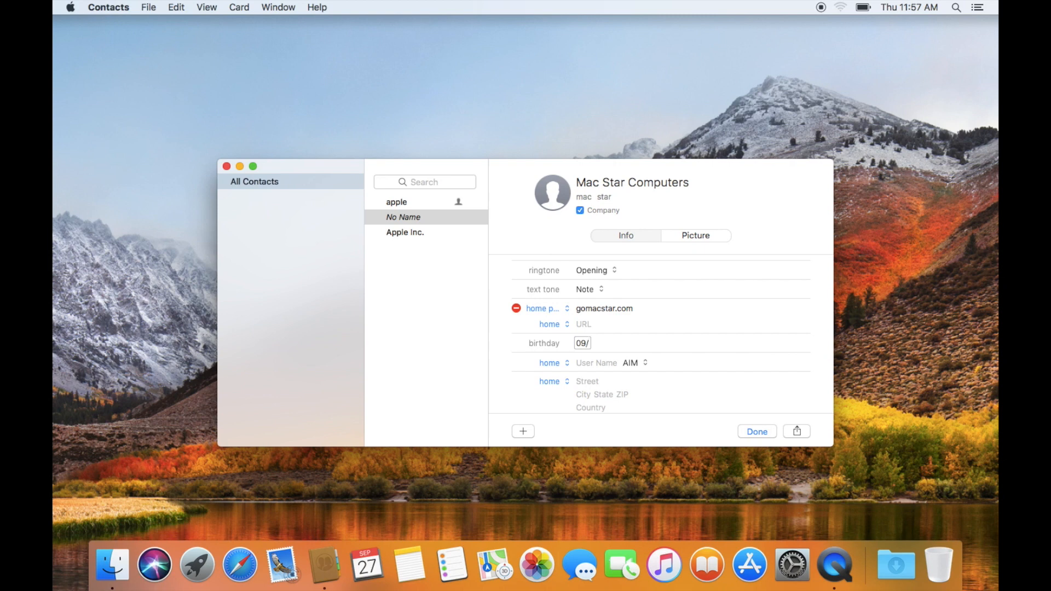
text(15/2012)
click(575, 362)
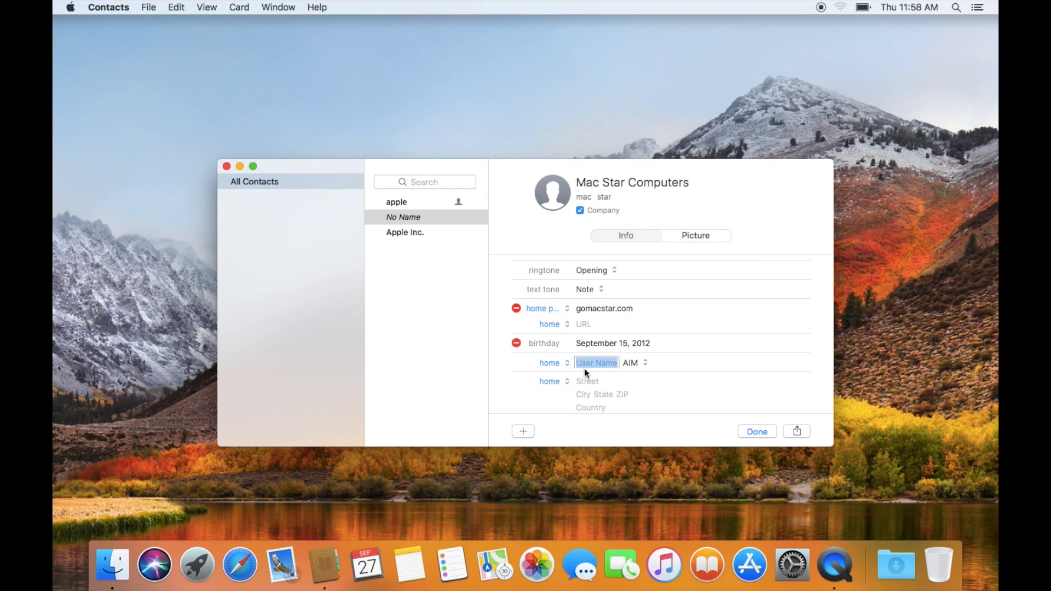
- Switch the messaging service to Facebook and enter facebook.com/macstarcomputers
scroll(598, 397, down, 1)
click(645, 356)
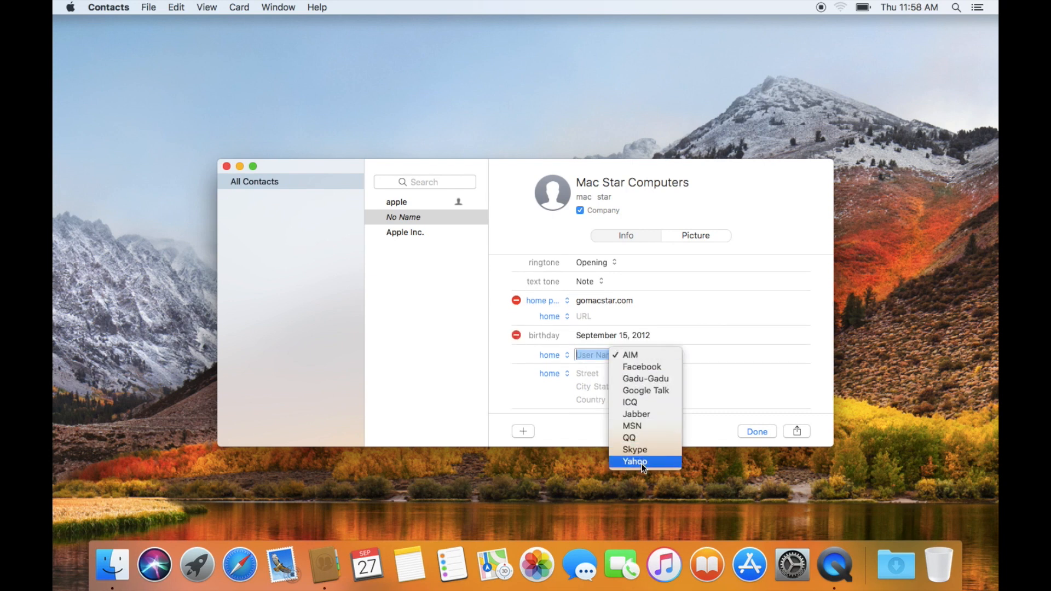
click(695, 359)
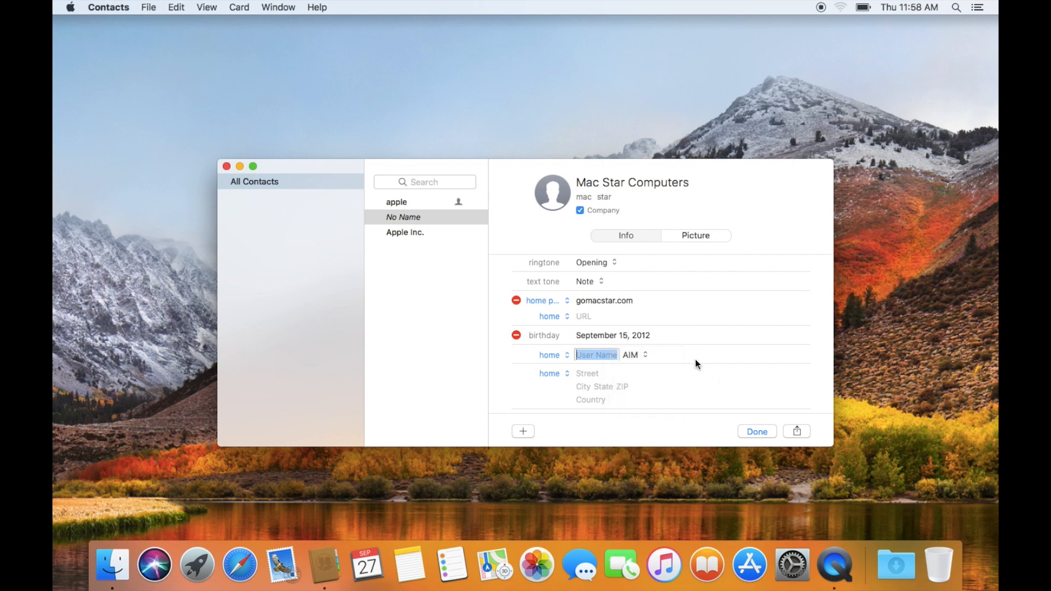
click(644, 353)
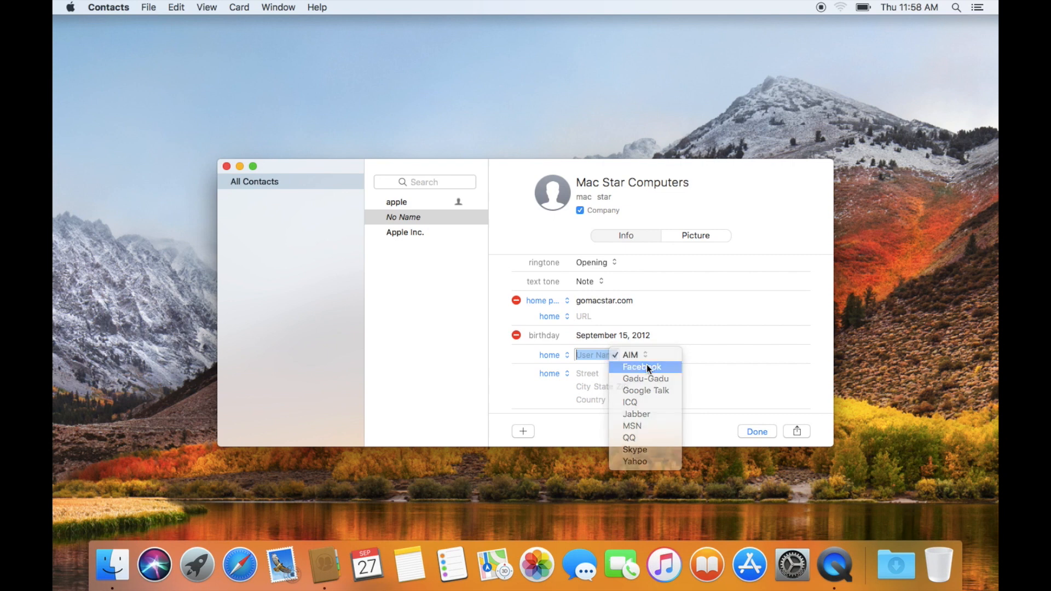
click(646, 366)
text(facebook.com)
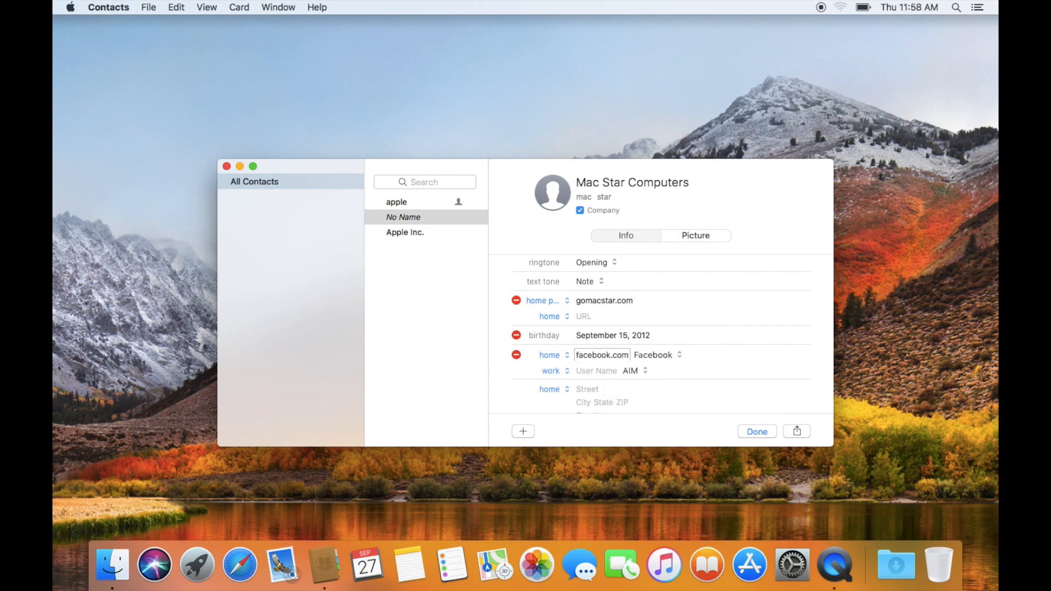
text(/macstarcomputers)
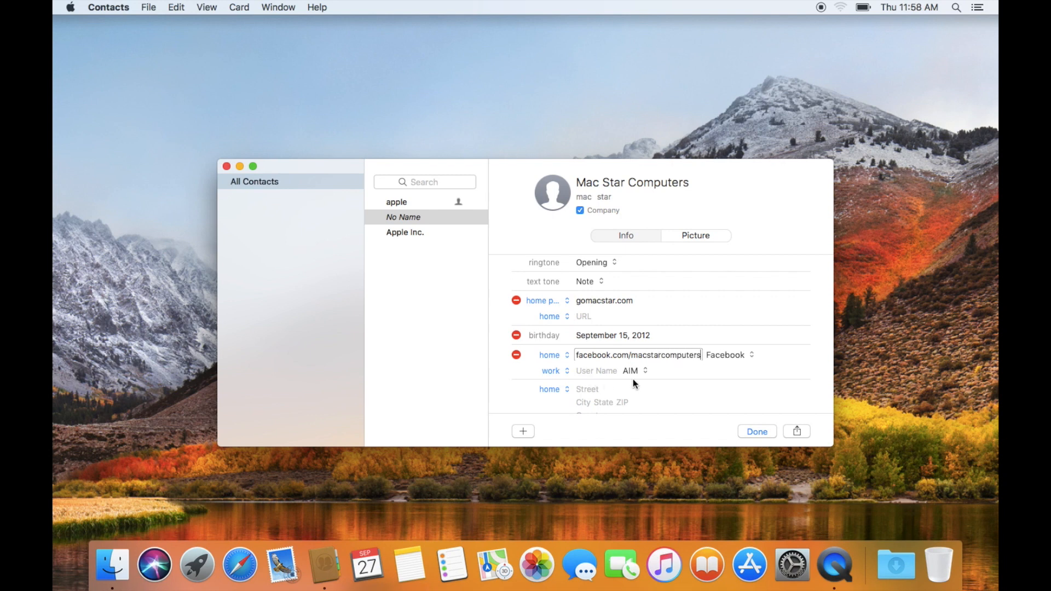
key(Tab)
key(Tab)
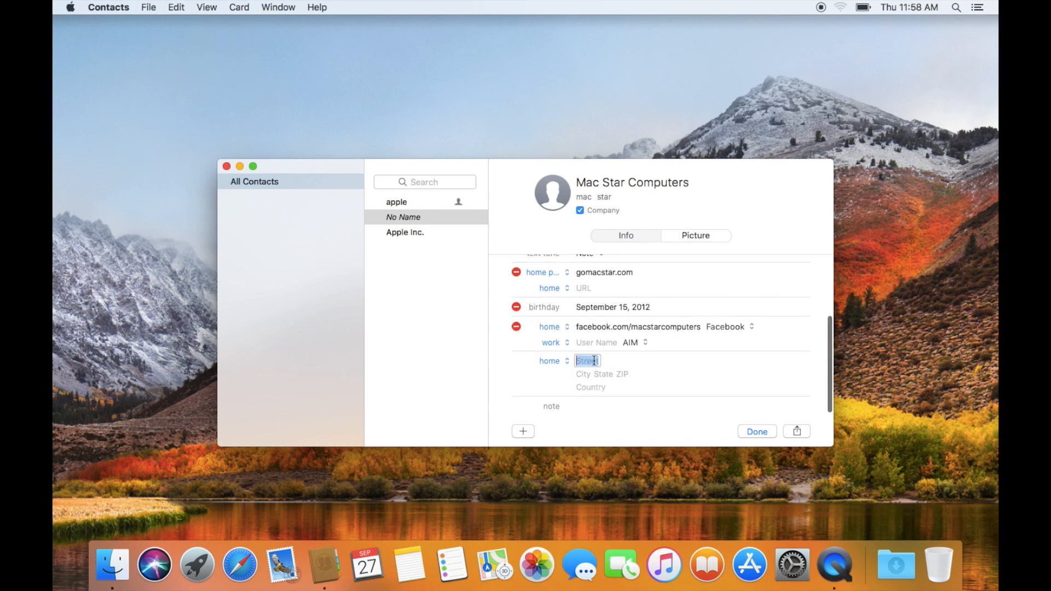
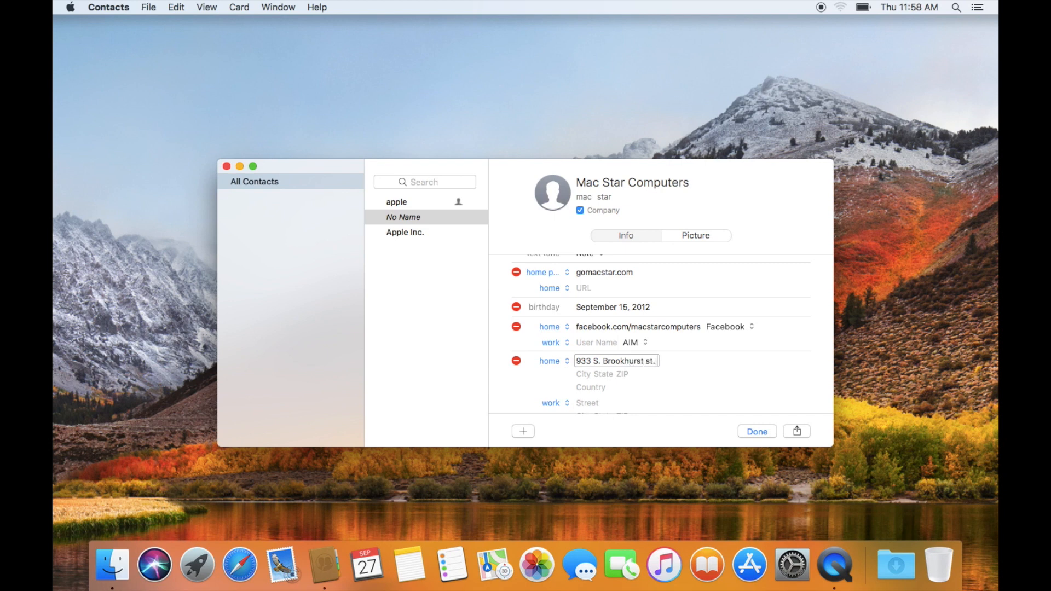
- Enter the company's street address in anaheim, ca 92804, usa, labelled work
key(Tab)
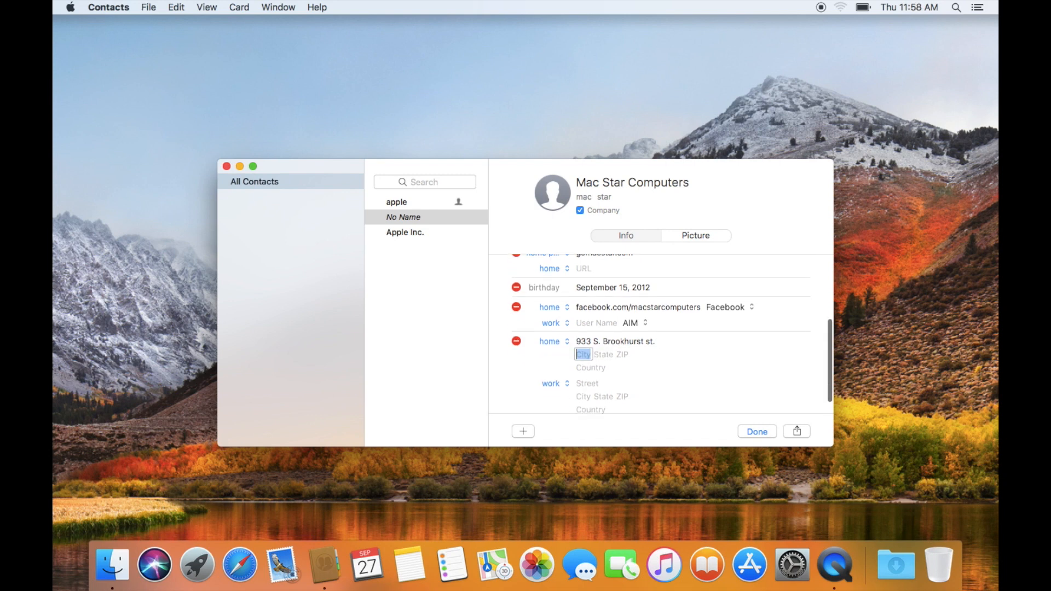
key(Tab)
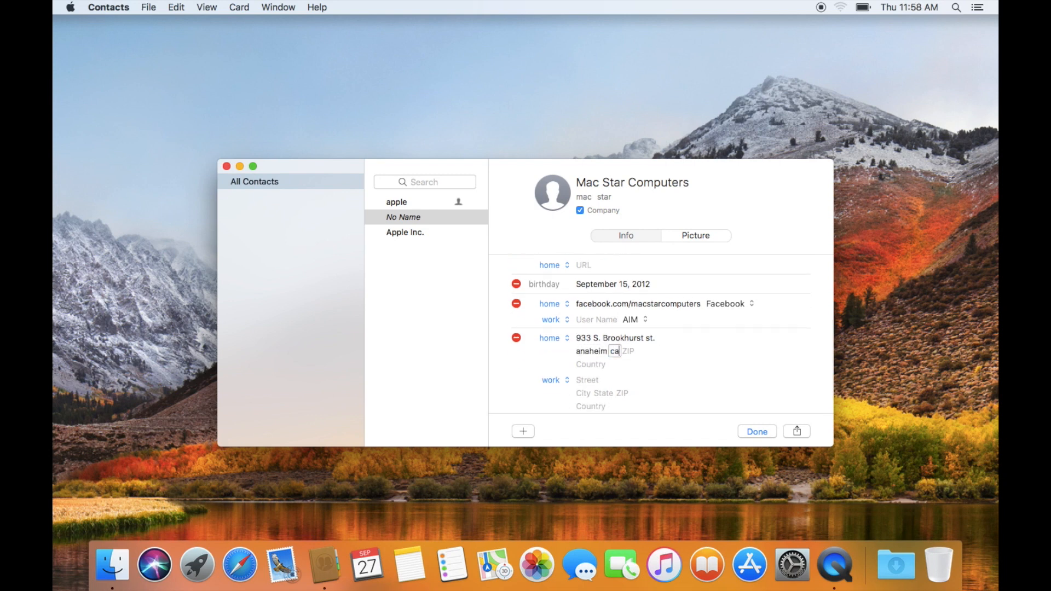
key(Tab)
key(Tab)
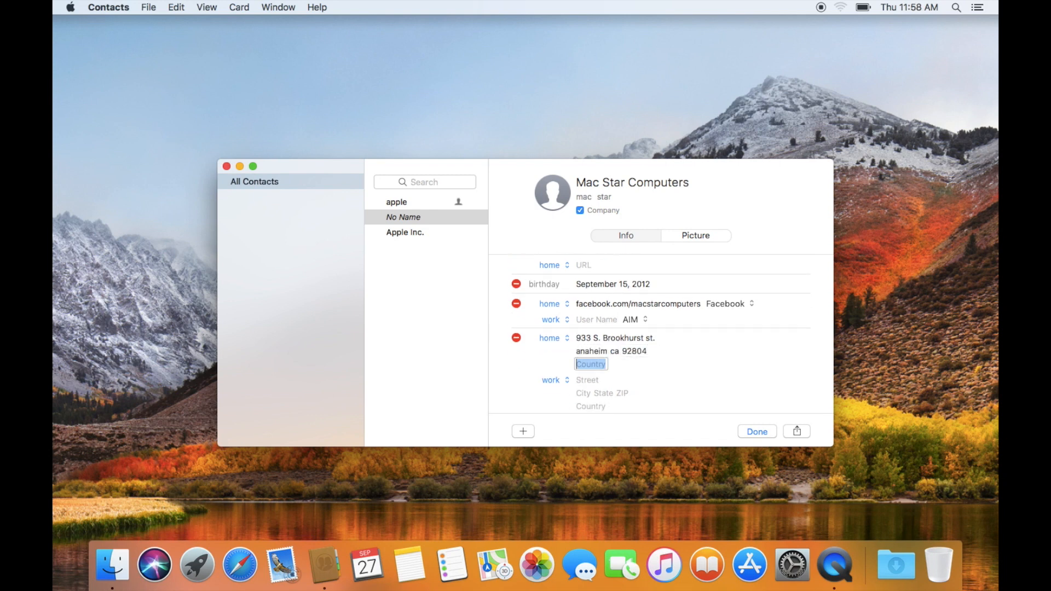
scroll(600, 384, down, 1)
click(563, 320)
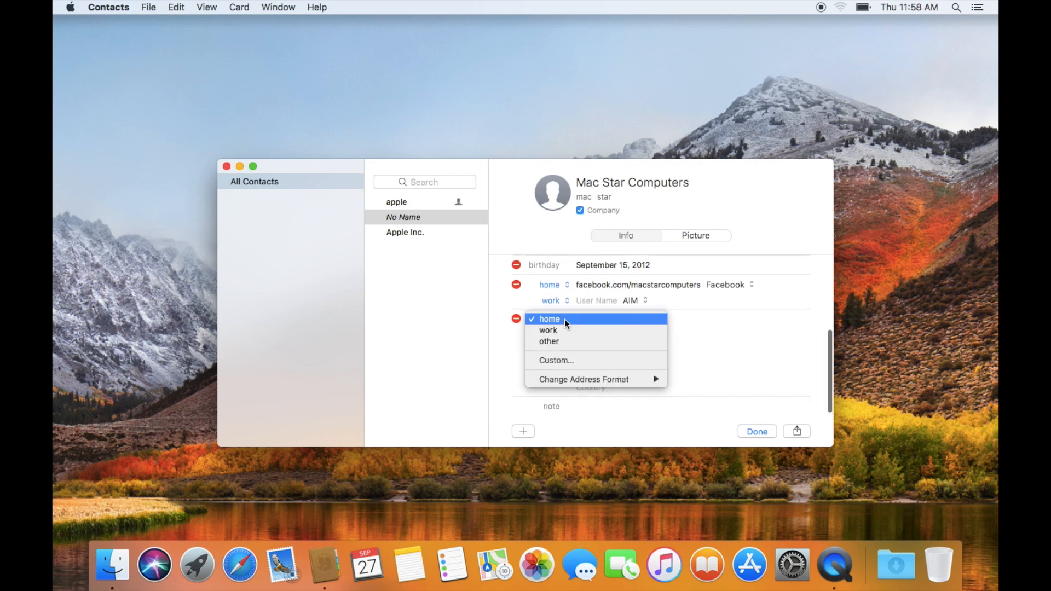
click(563, 330)
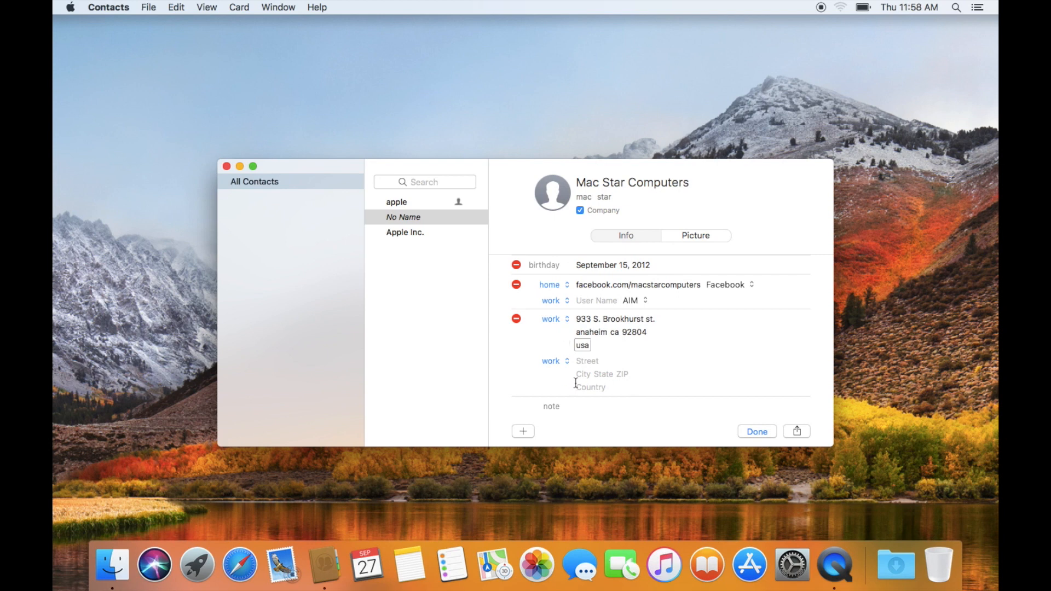
scroll(576, 383, down, 1)
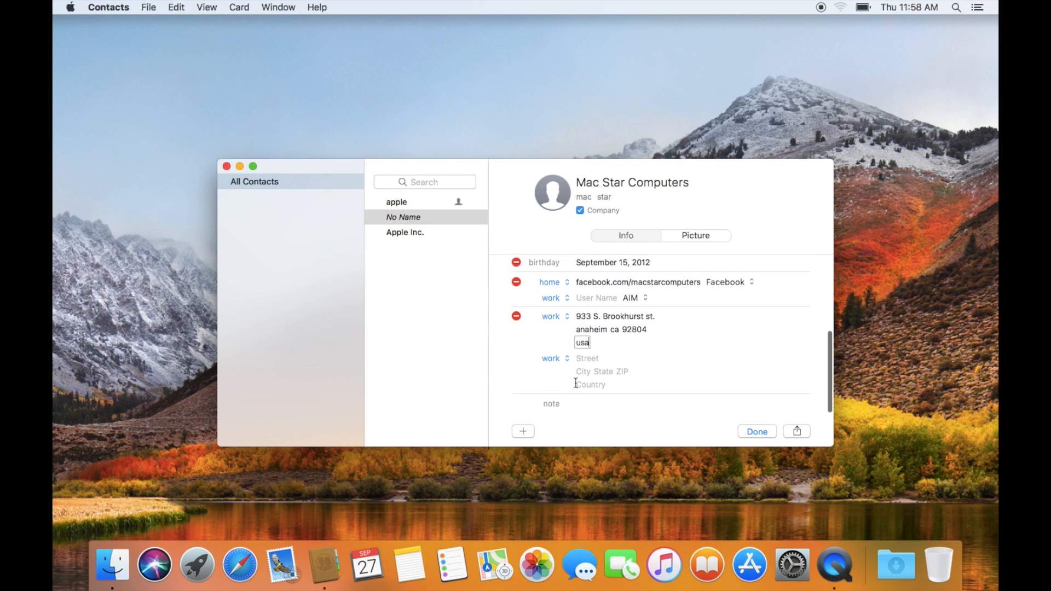
- Add the note 'No Credit Needed For Apple Products'
click(564, 410)
text(No )
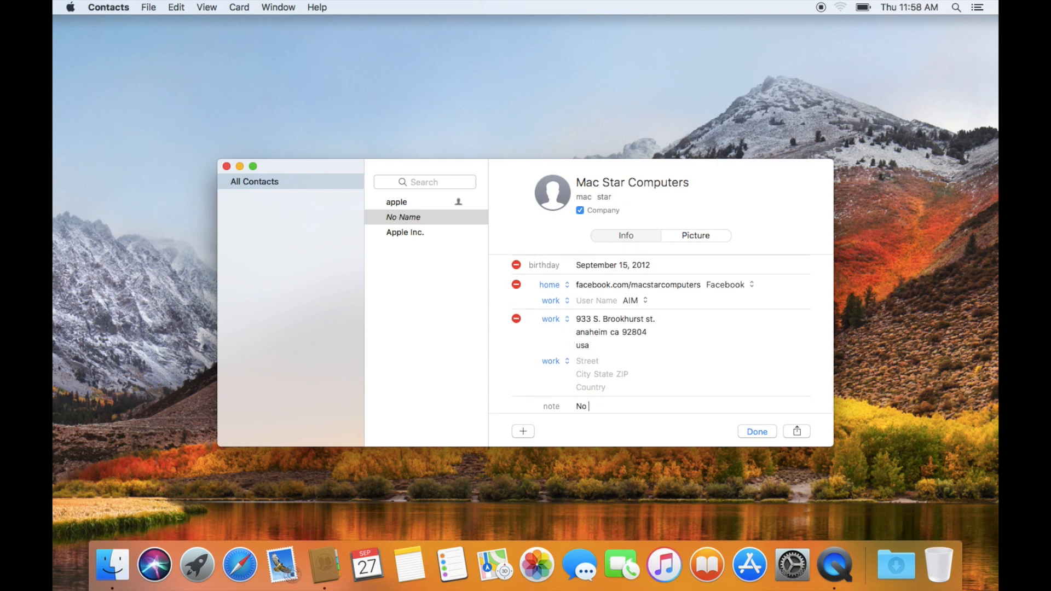
text(Credit Needed For Apple Produc)
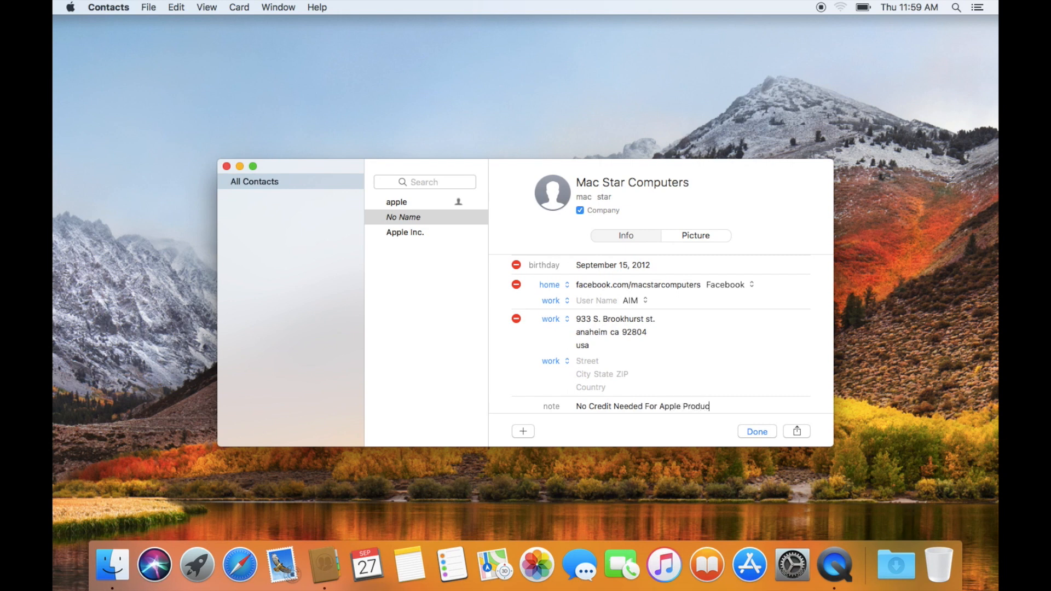
text(ts!)
- Save the Mac Star Computers card and select Apple Inc., dismissing its context menu
click(753, 431)
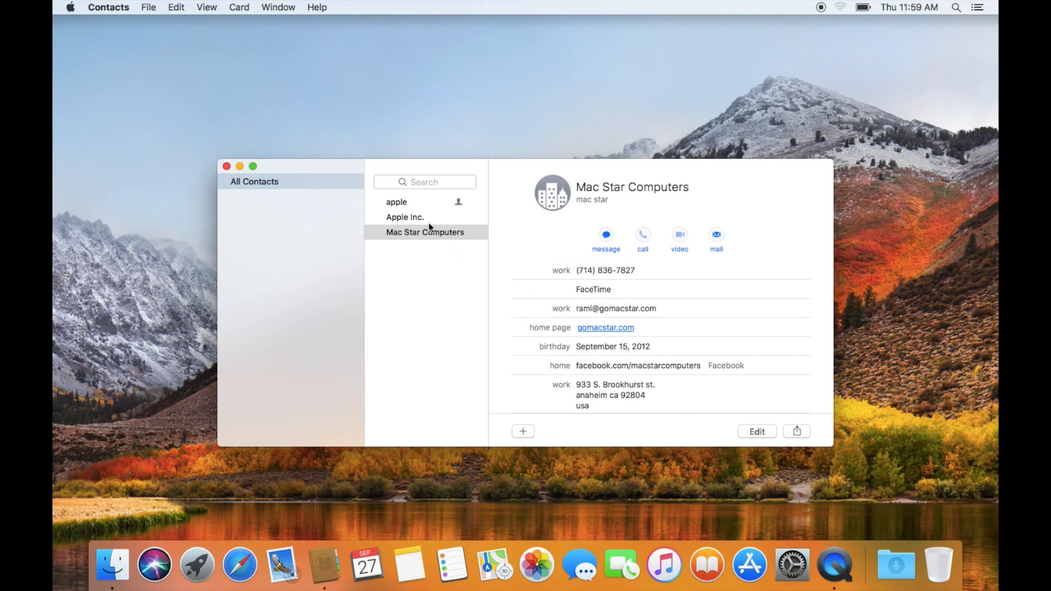
click(414, 217)
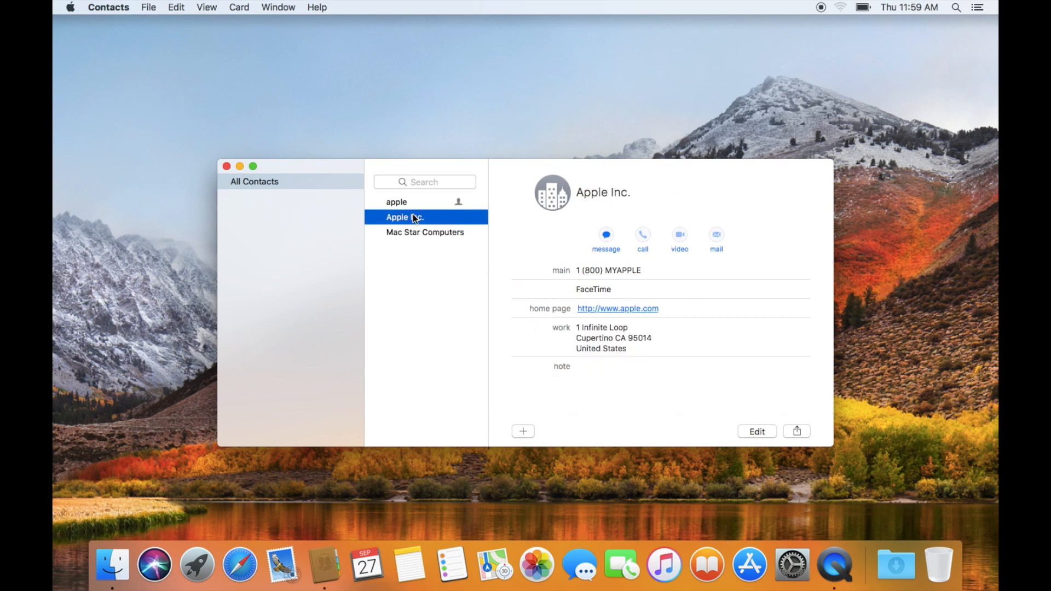
right_click(414, 218)
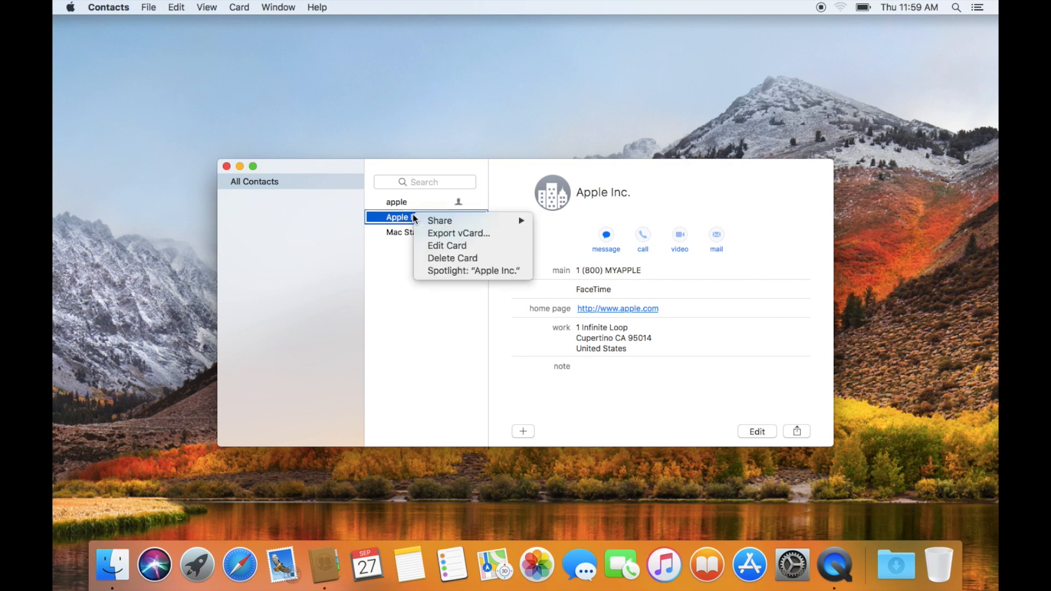
click(452, 316)
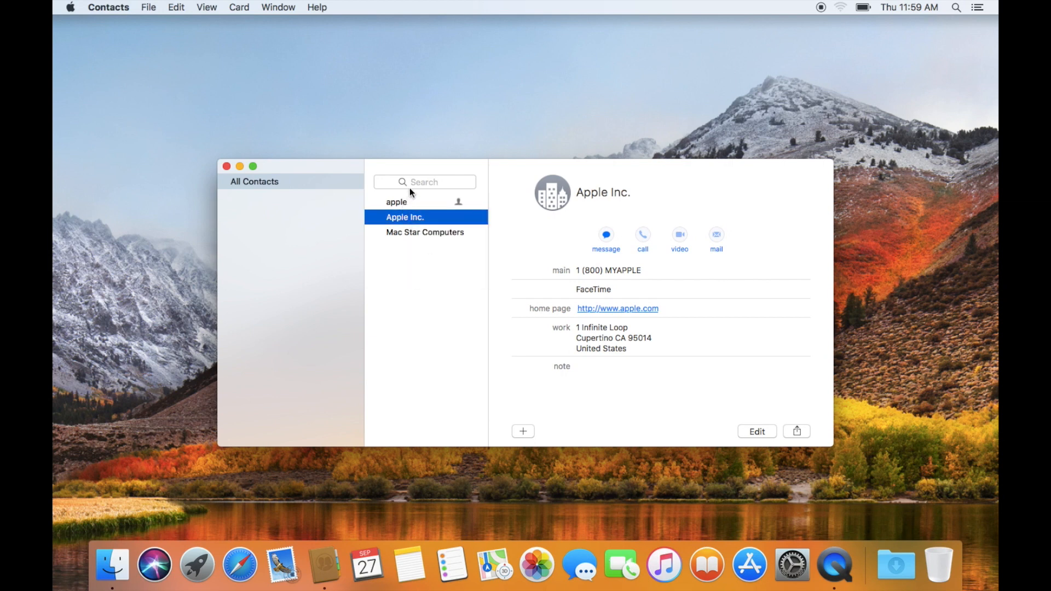
- Create a test contact named 'adjfsakj;' with a mobile number
click(522, 432)
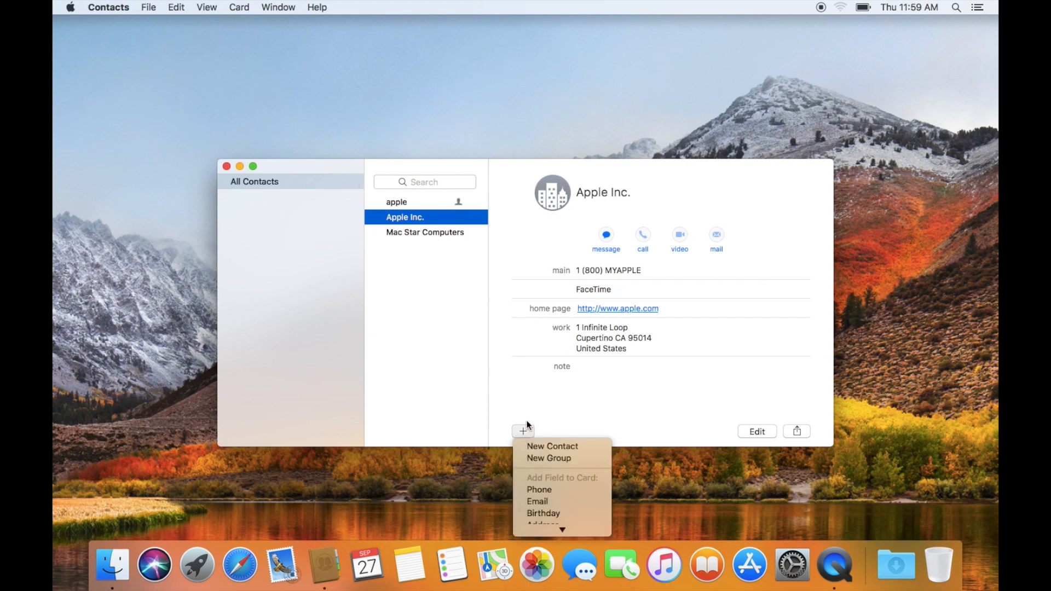
click(536, 450)
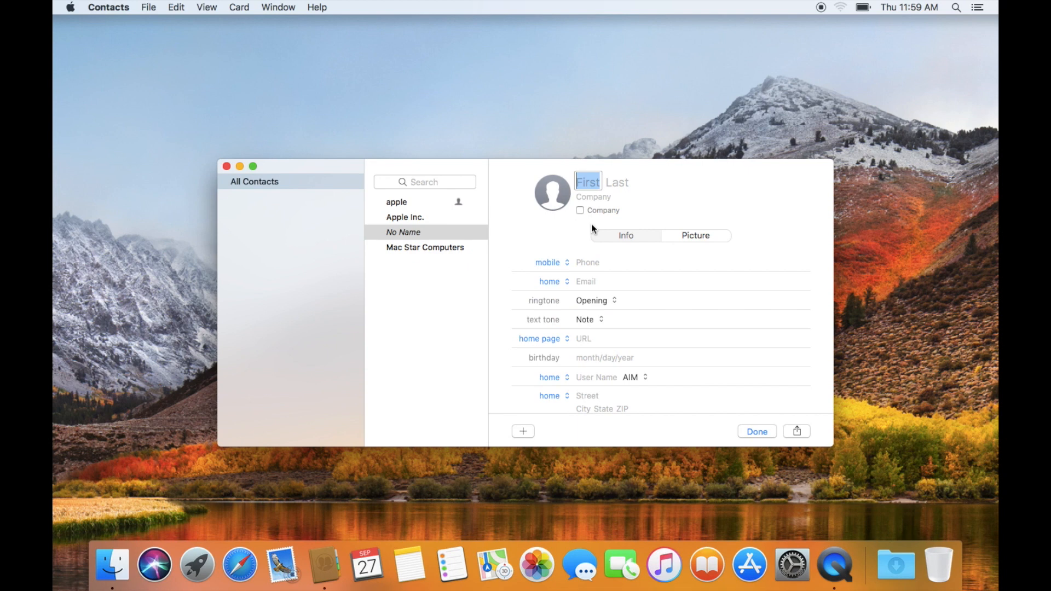
text(adjfsakj;)
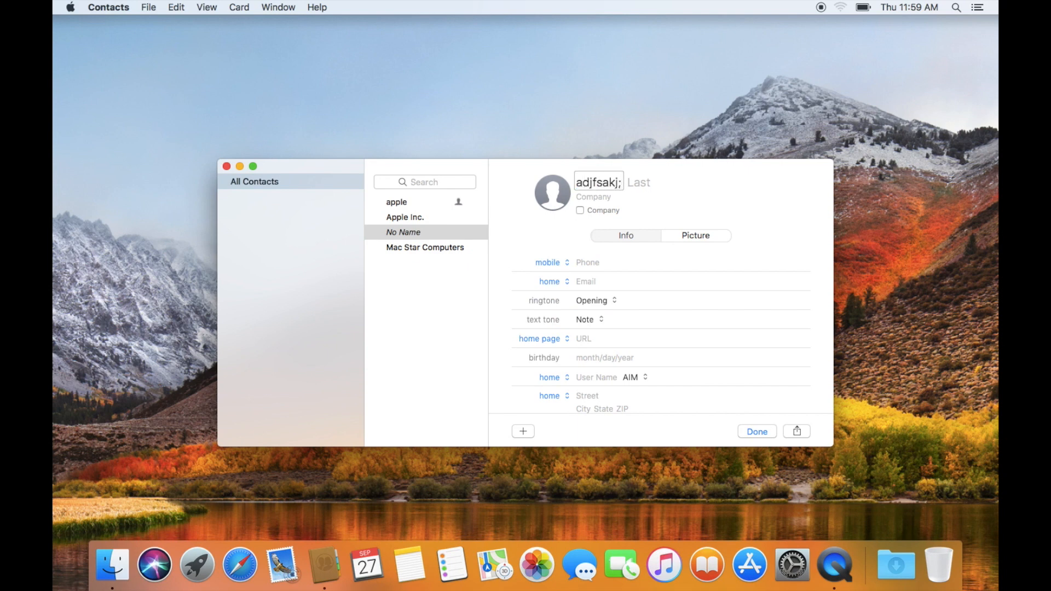
click(598, 262)
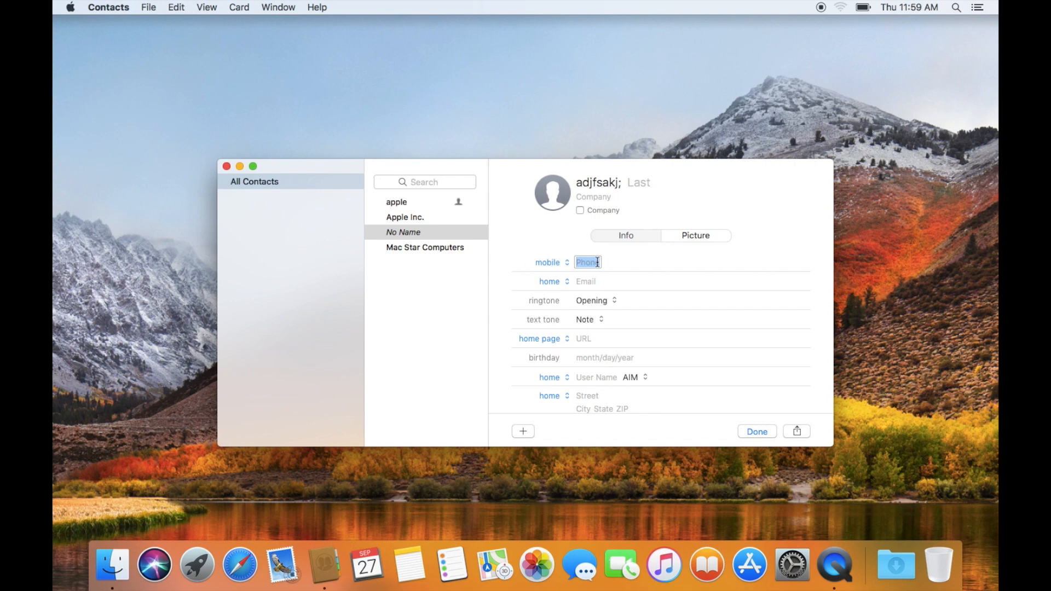
text(5555)
text(555555)
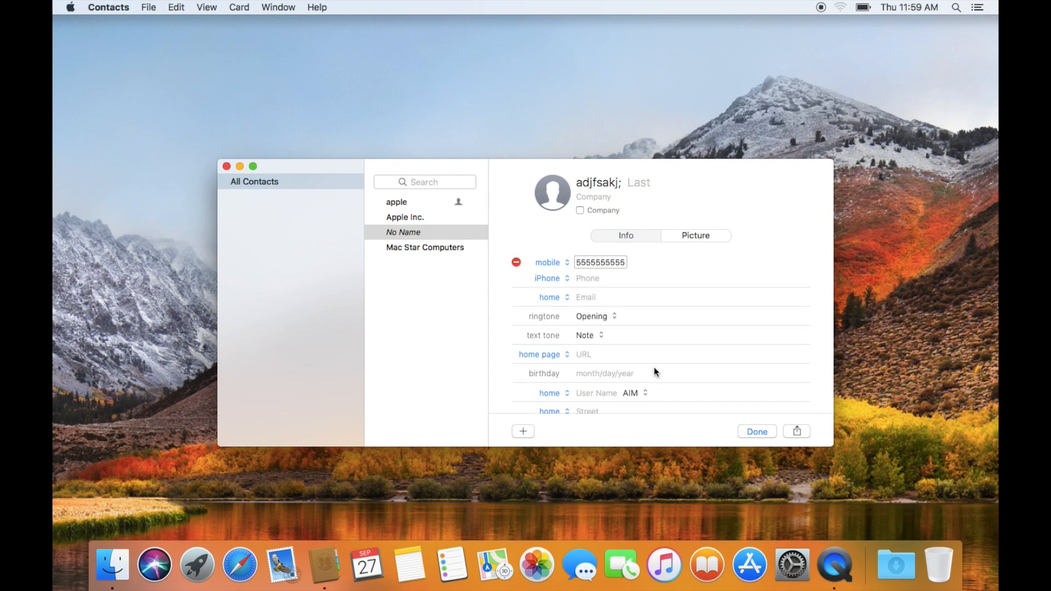
click(593, 284)
- Save the 'adjfsakj;' test contact
click(434, 271)
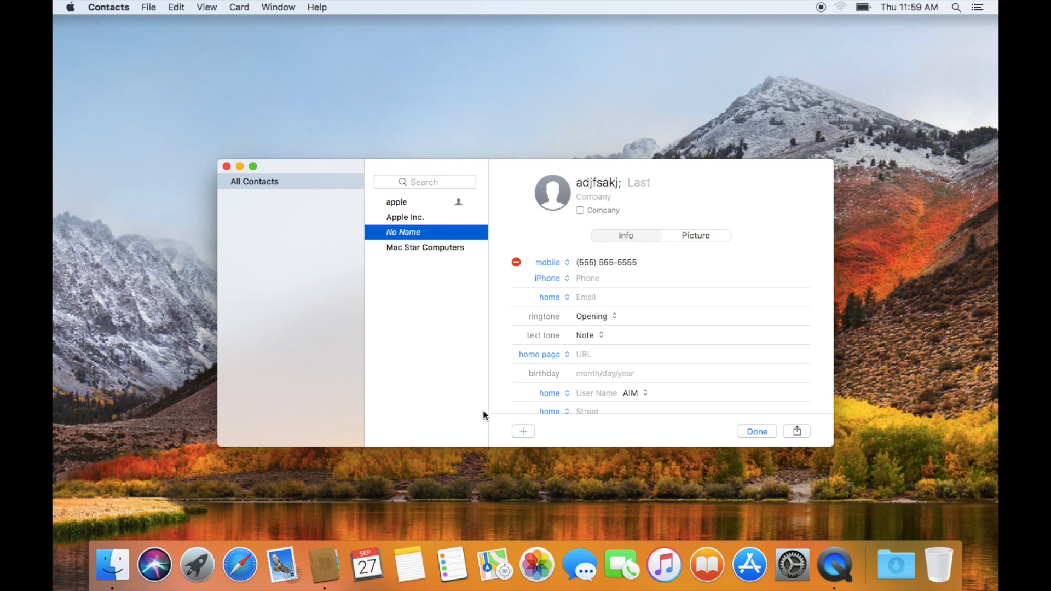
click(523, 433)
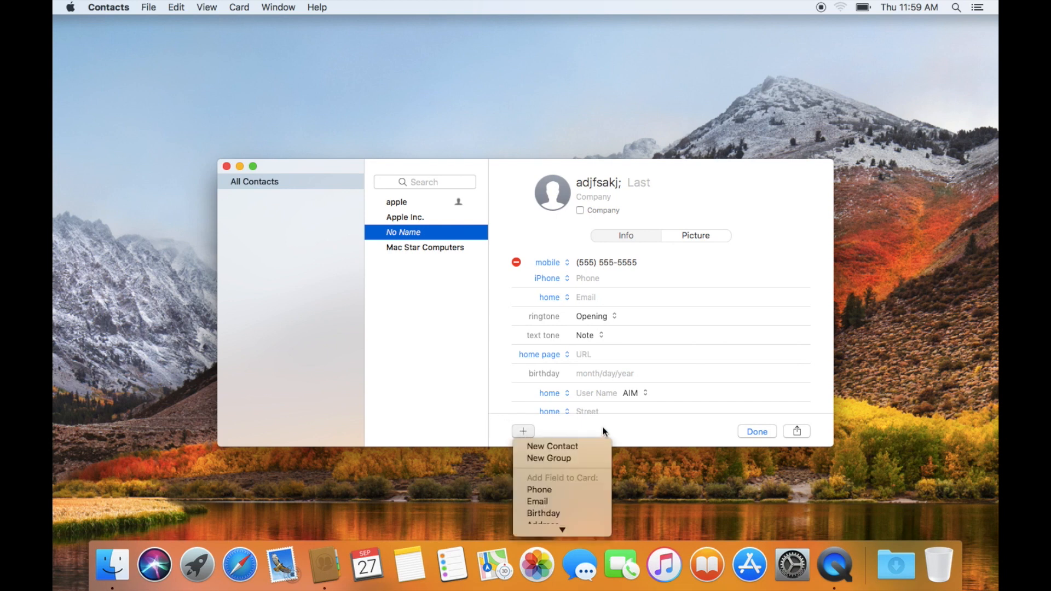
click(604, 427)
click(757, 432)
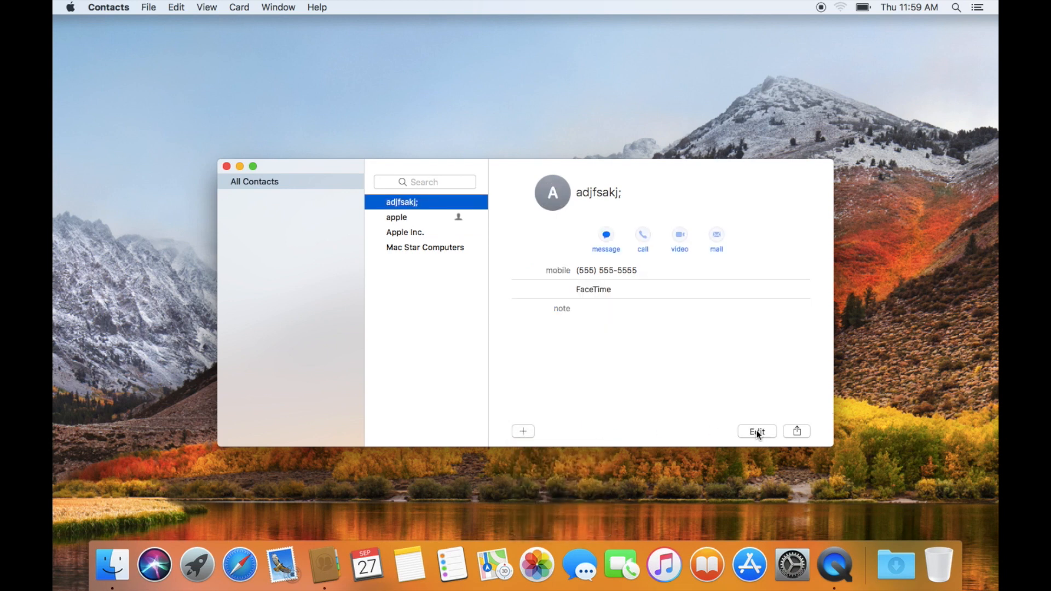
click(523, 431)
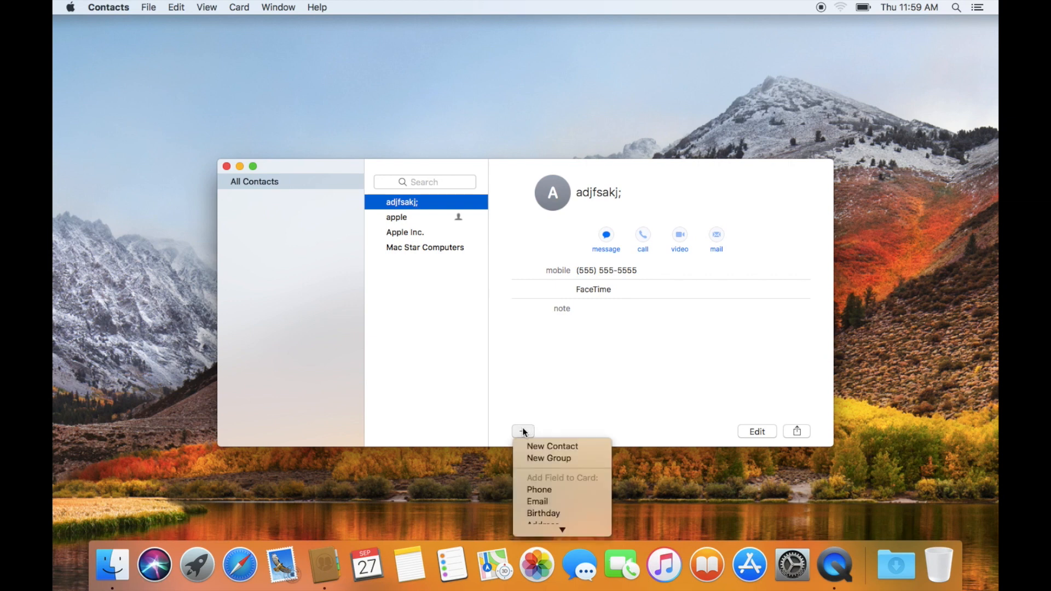
- Create and save a test contact 'i0djoijo;sda' with a mobile number
click(536, 447)
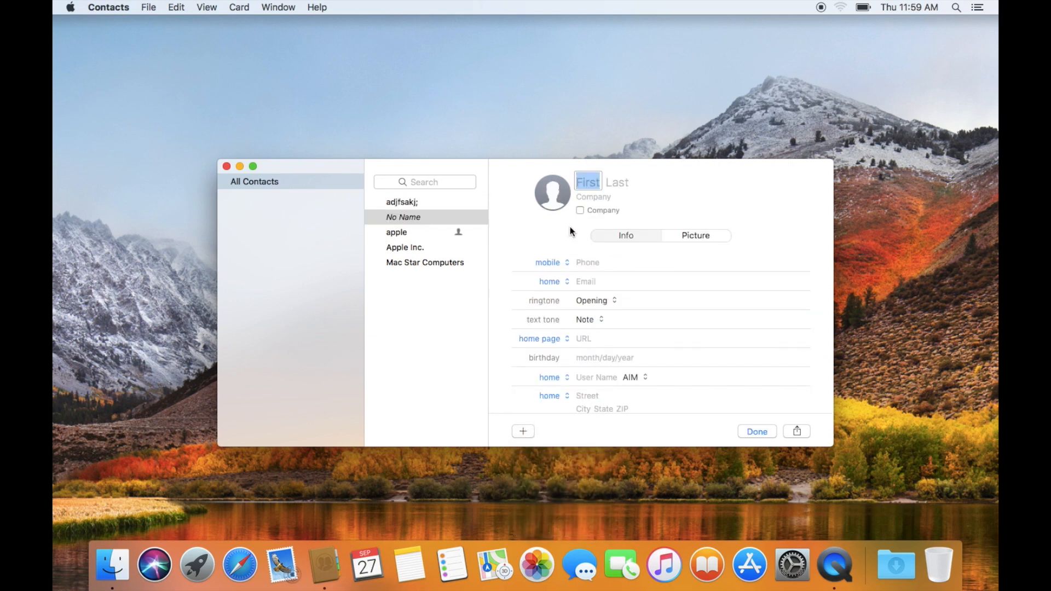
text(i0djoijo;sda)
click(582, 261)
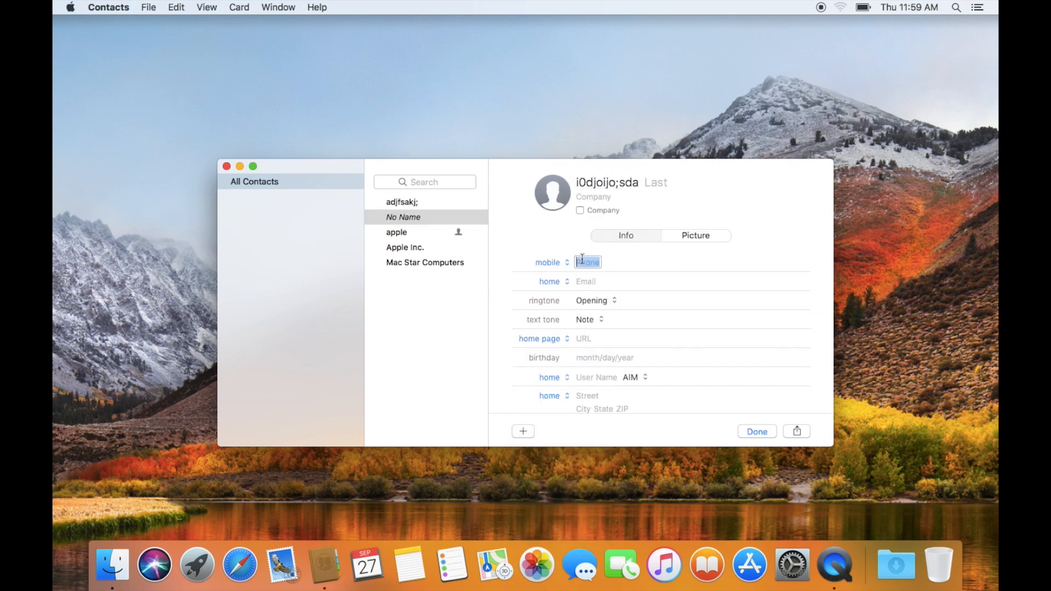
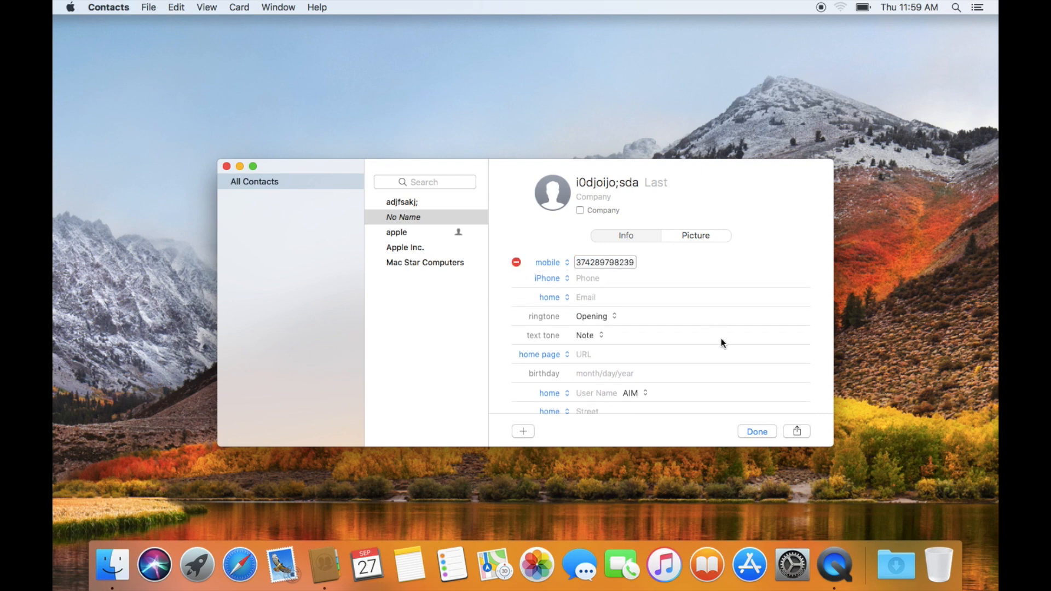
click(768, 432)
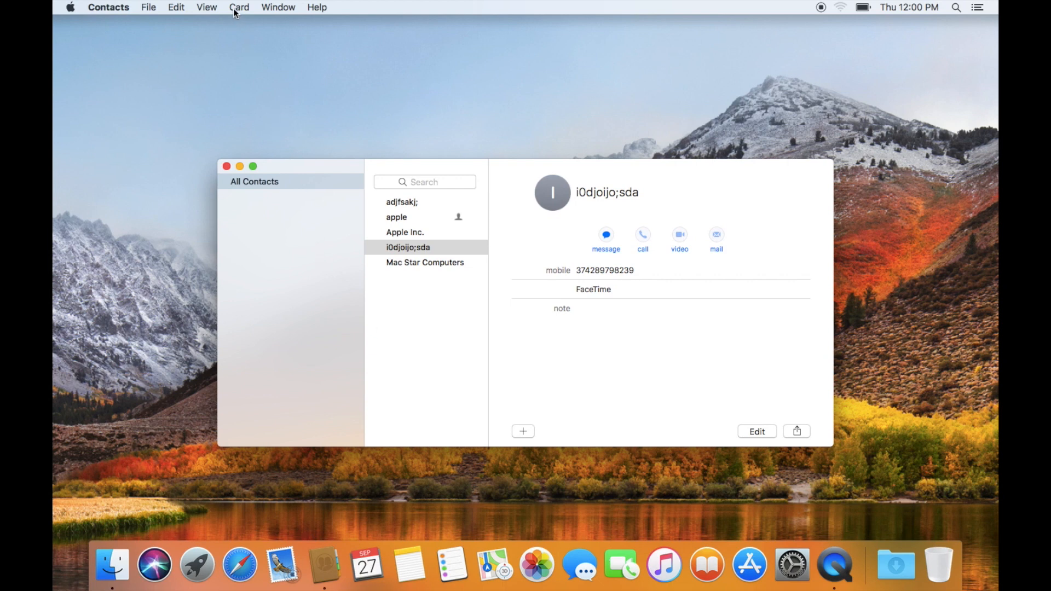
- Create a new contact group named Co-workers
click(151, 9)
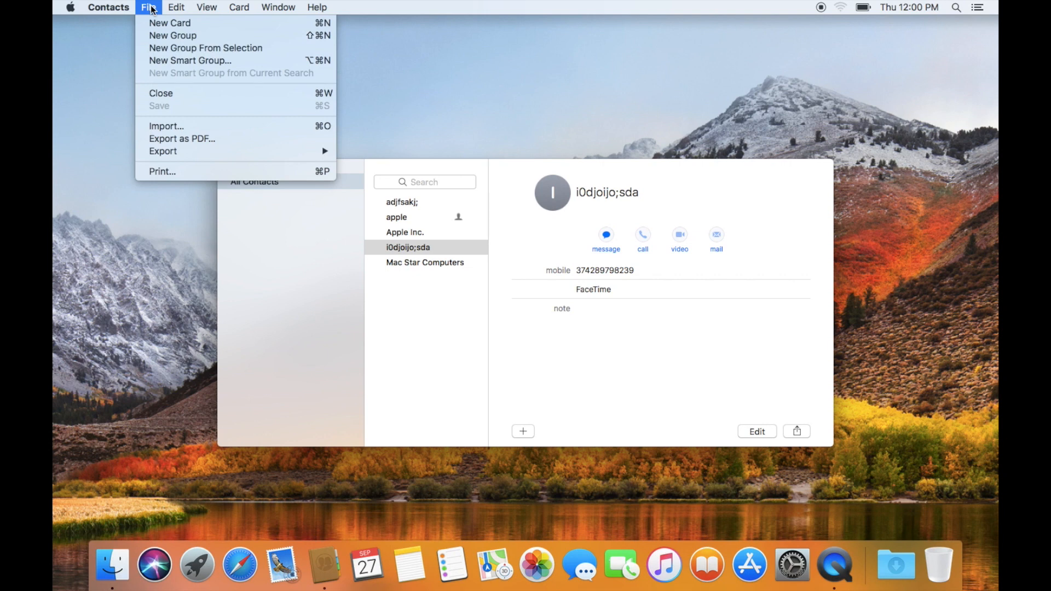
click(162, 36)
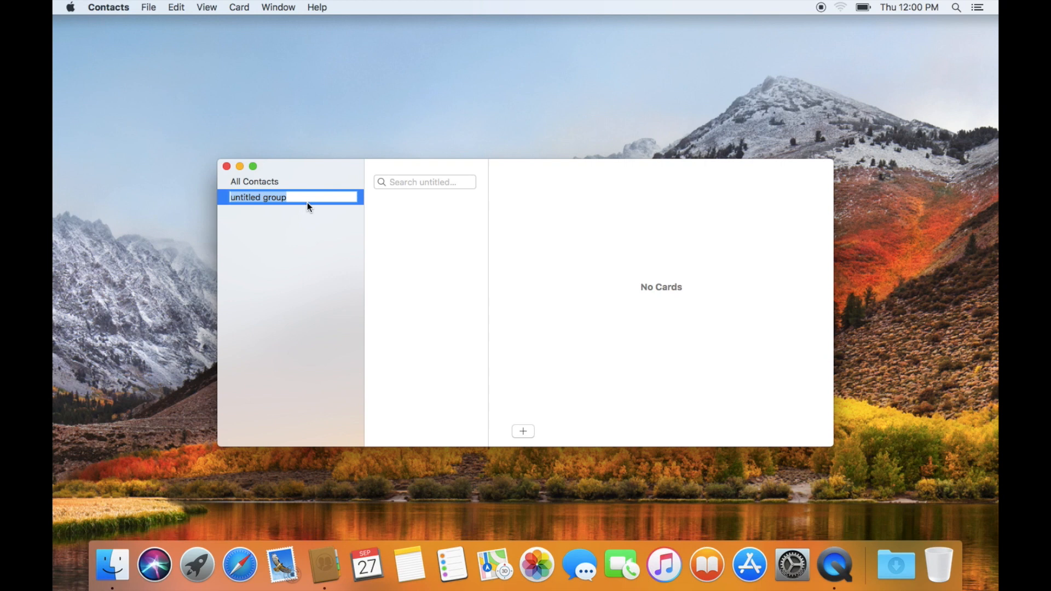
text(Co-wo)
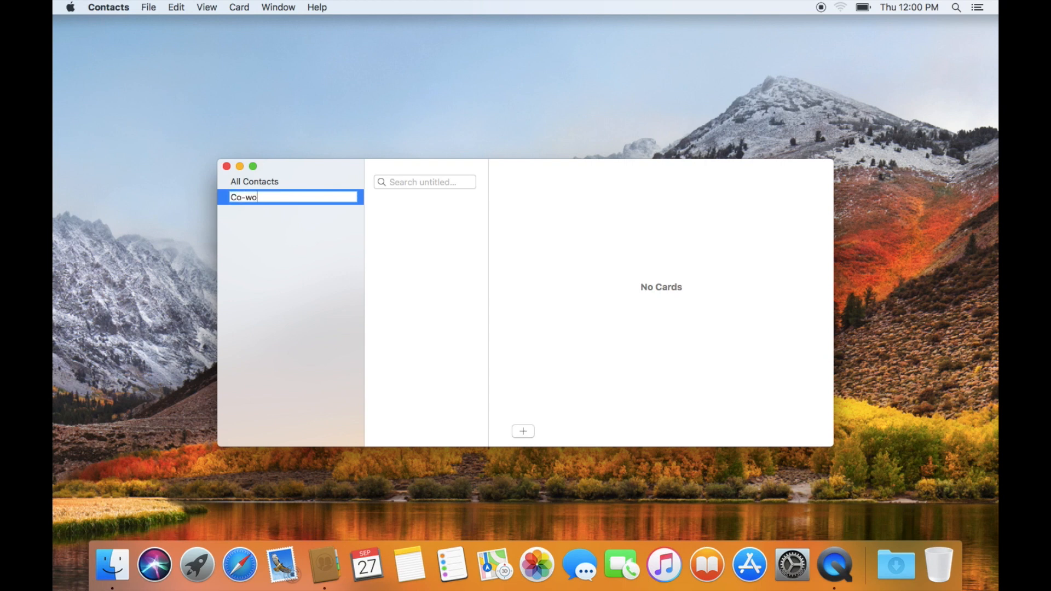
text(rkers)
key(Return)
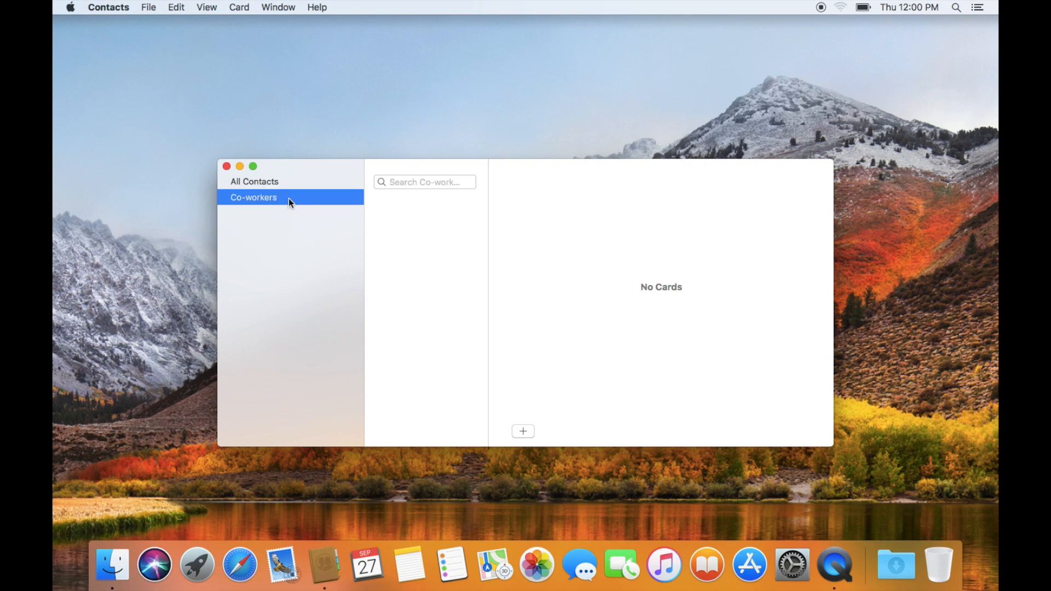
- Search the Co-workers group for 'mac', clear it, and return to All Contacts
double_click(259, 198)
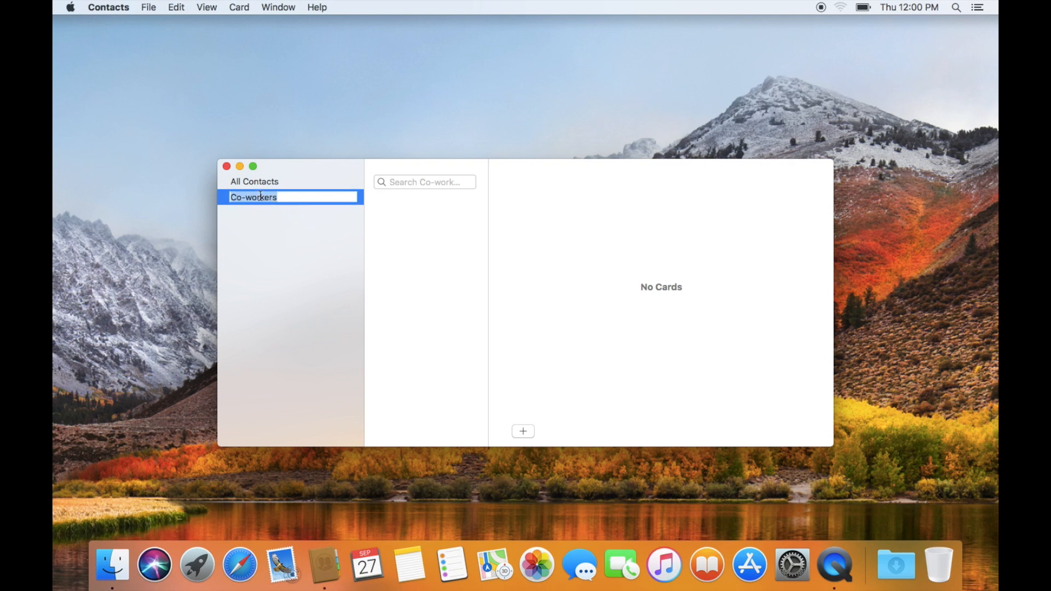
click(287, 198)
click(420, 182)
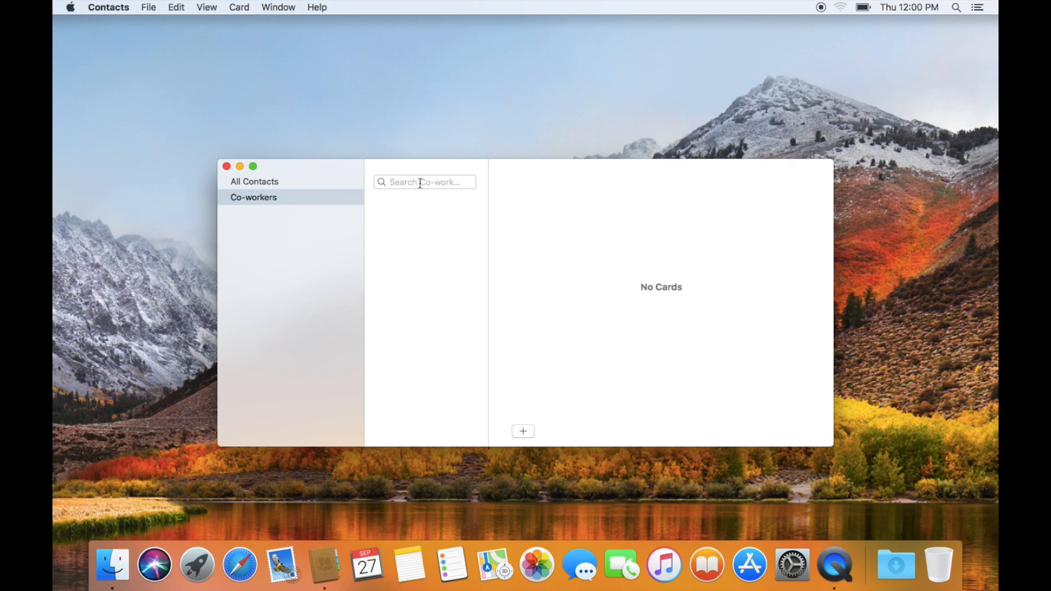
text(mac)
key(BackSpace)
key(BackSpace)
key(BackSpace)
click(301, 181)
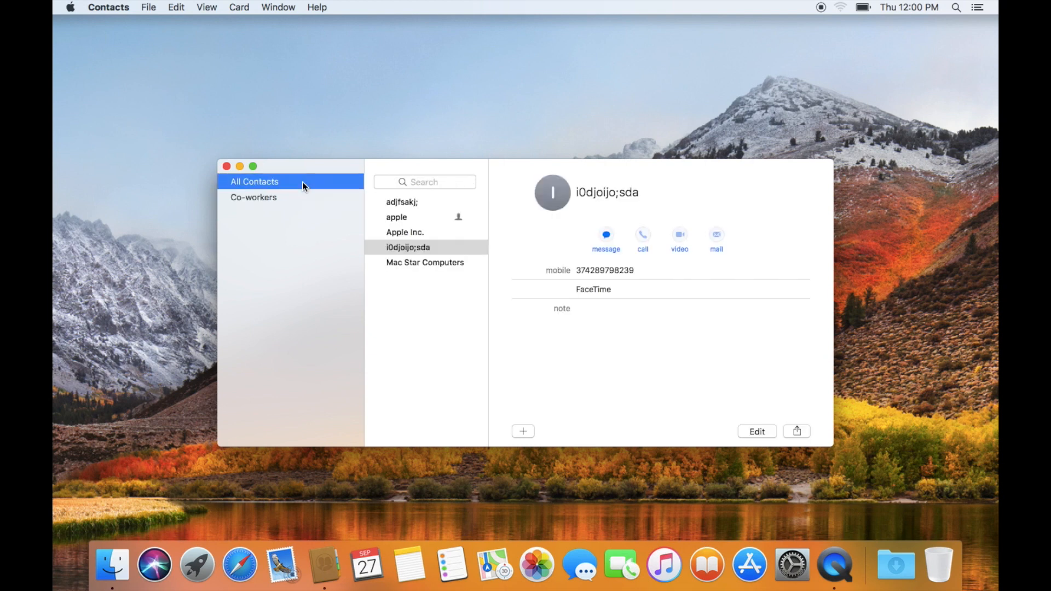
- Drag Mac Star Computers into the Co-workers group and check its members
click(417, 249)
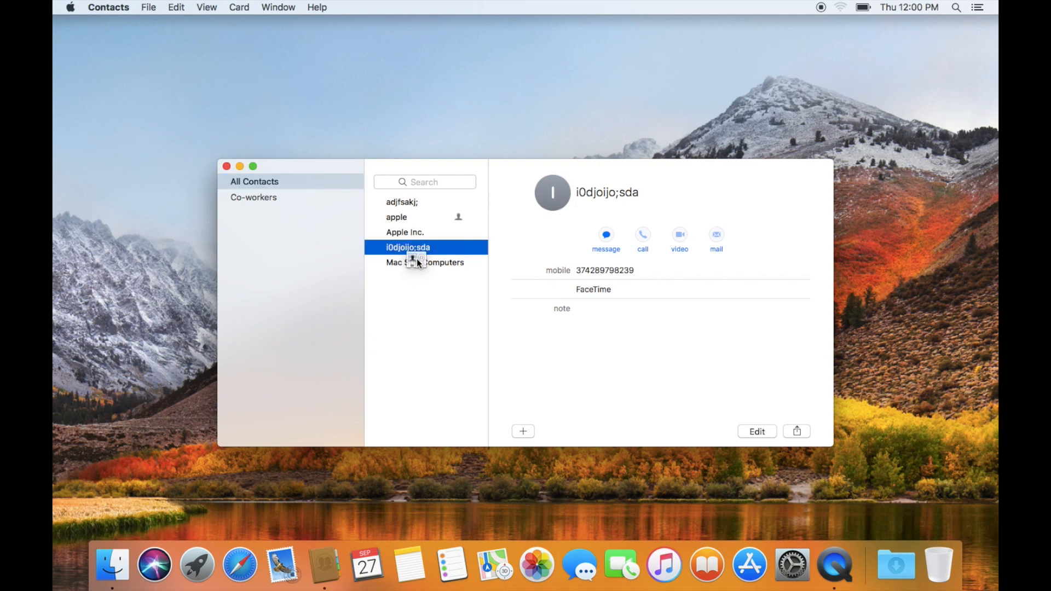
drag(404, 264, 265, 198)
click(401, 263)
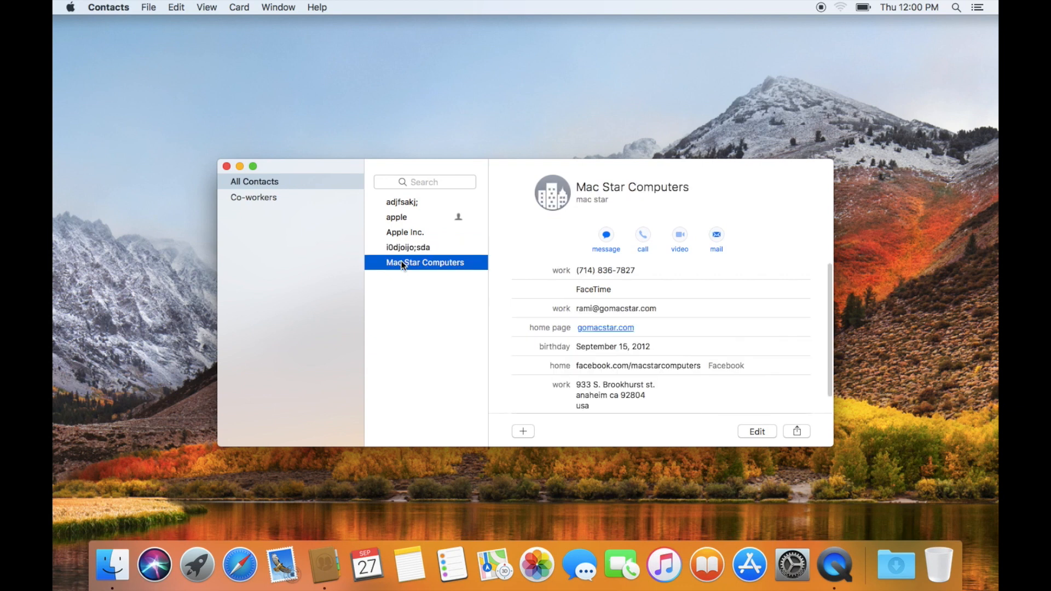
drag(402, 263, 277, 201)
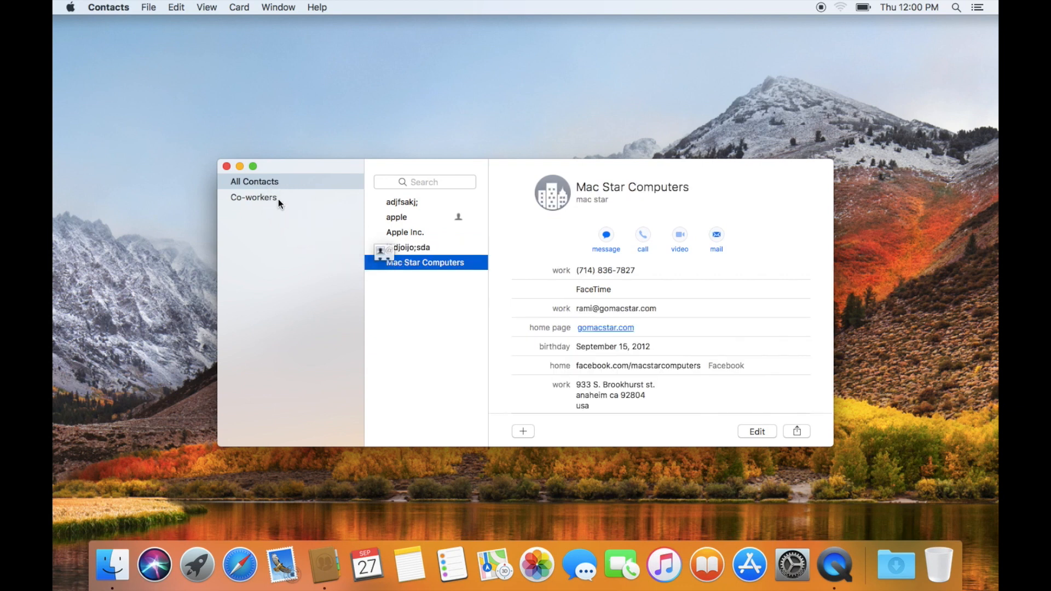
drag(401, 265, 242, 195)
click(242, 197)
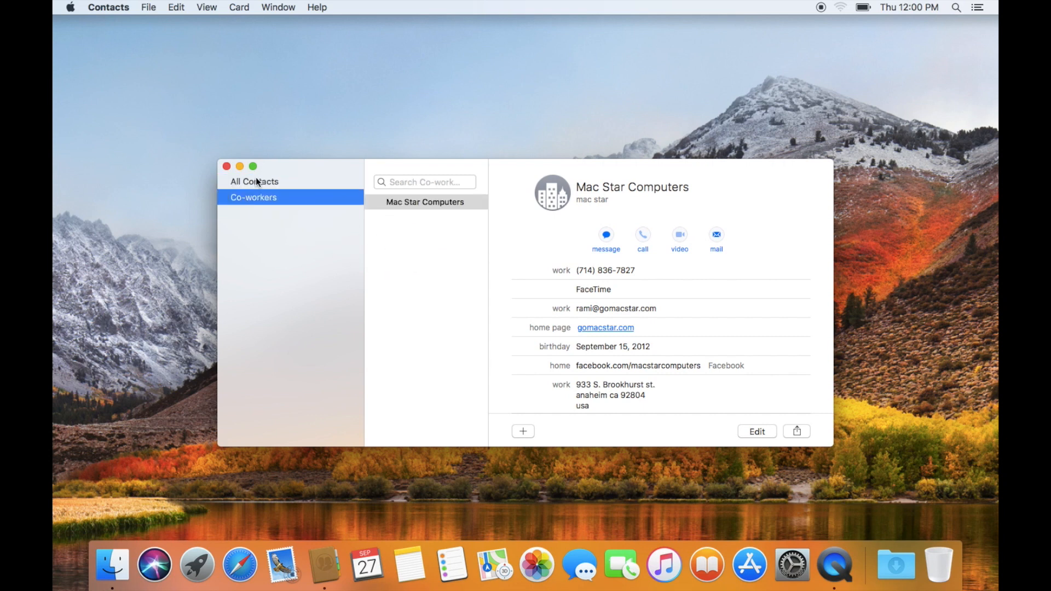
click(260, 182)
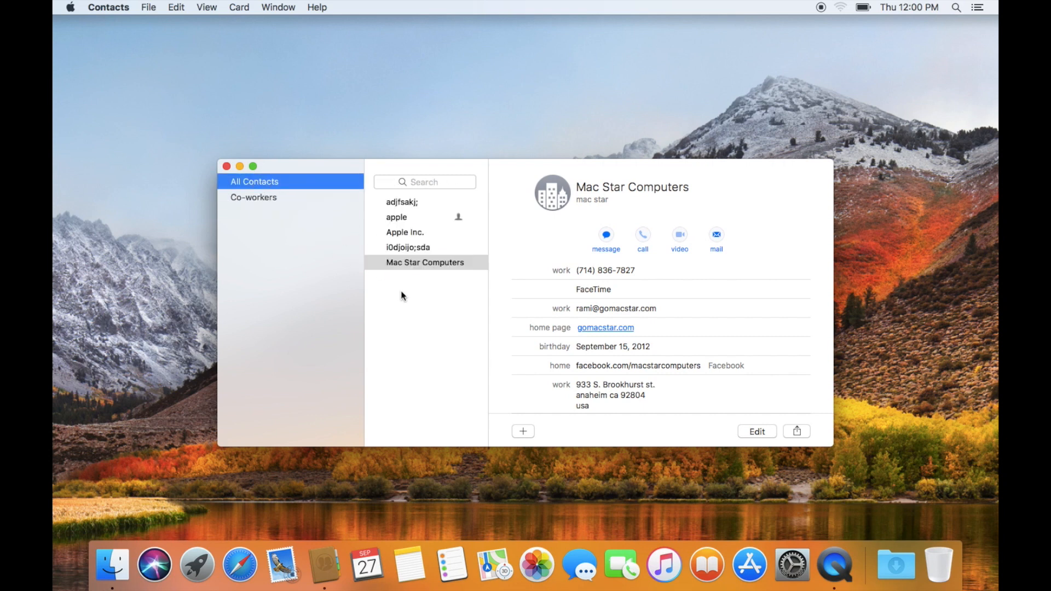
- Add i0djoijo;sda to Co-workers and review both member cards
click(405, 246)
drag(422, 250, 251, 201)
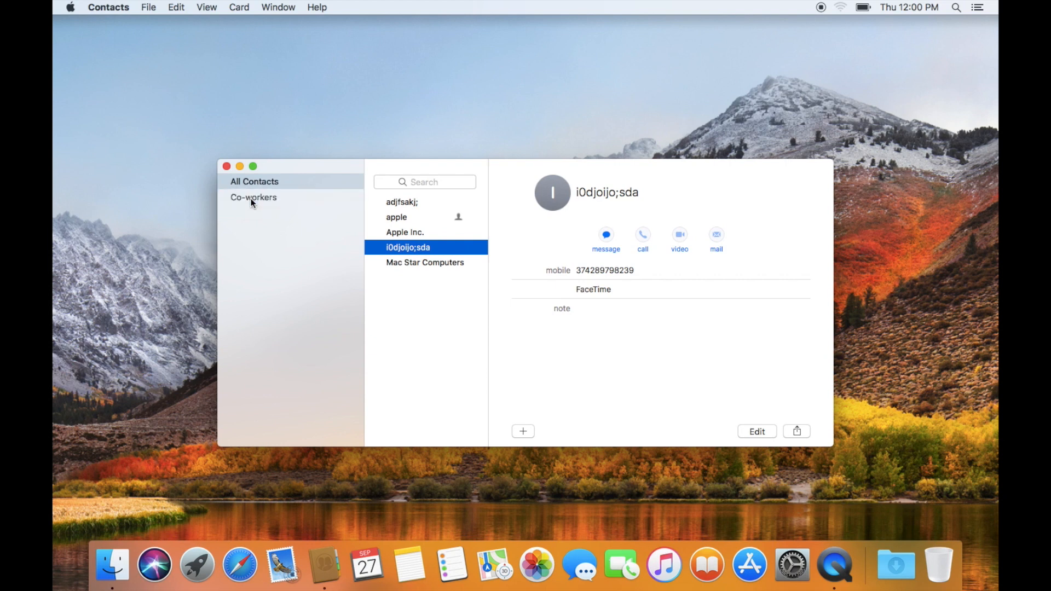
click(406, 202)
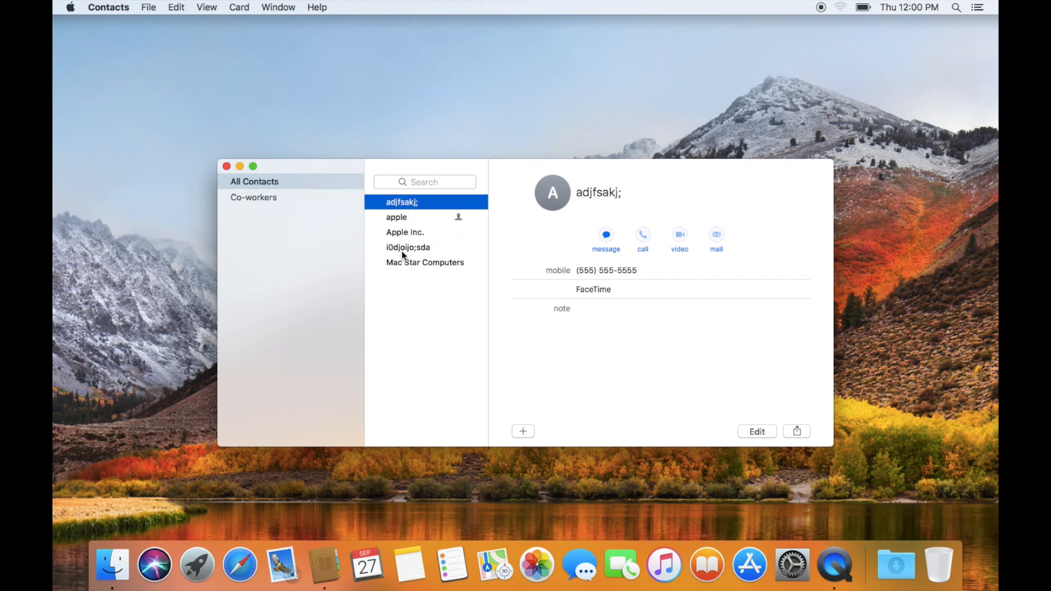
click(271, 198)
click(272, 200)
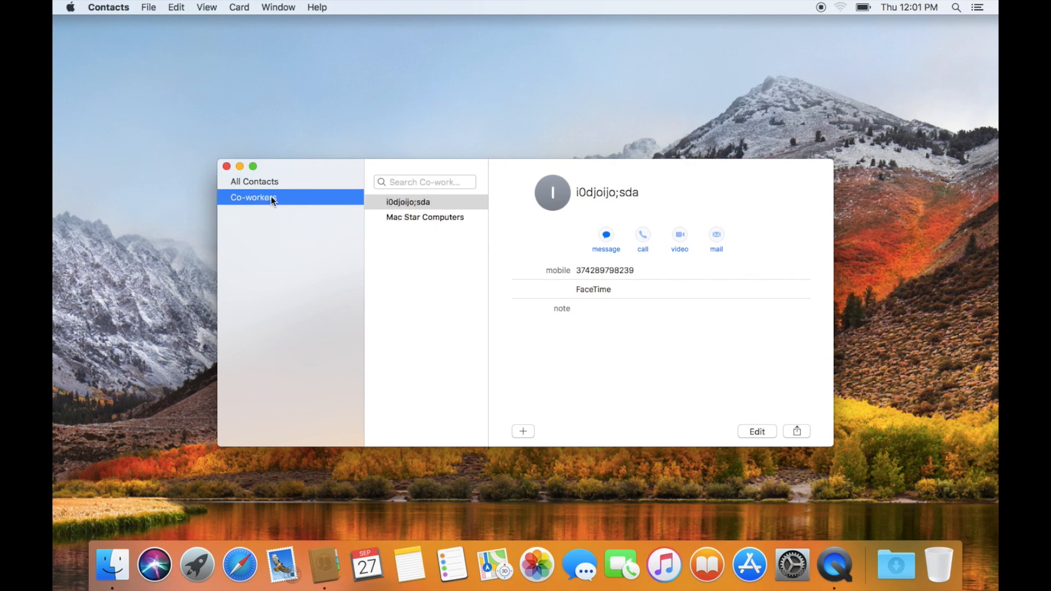
click(430, 217)
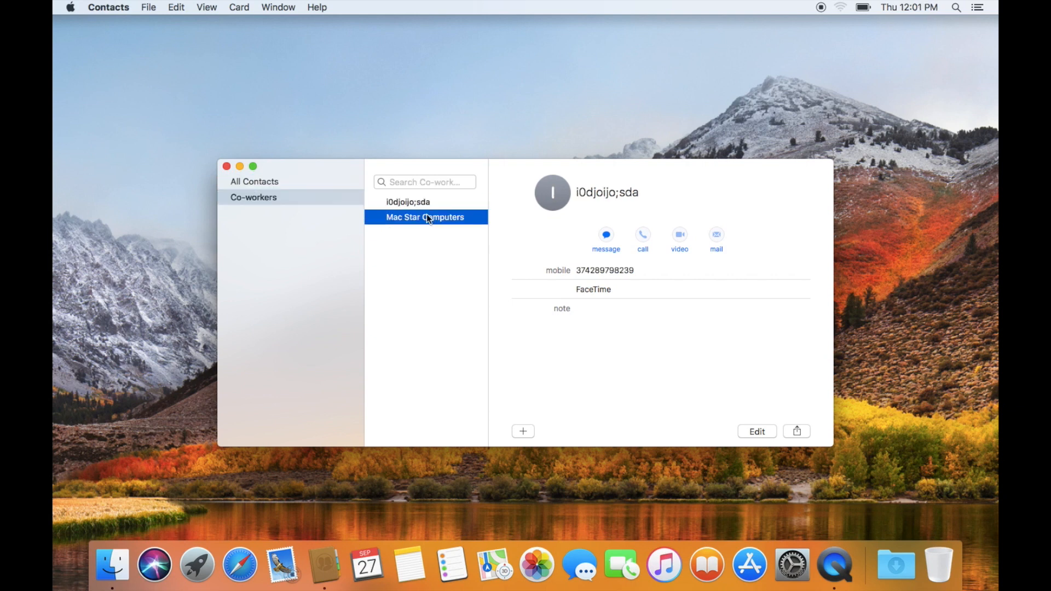
click(426, 206)
click(428, 218)
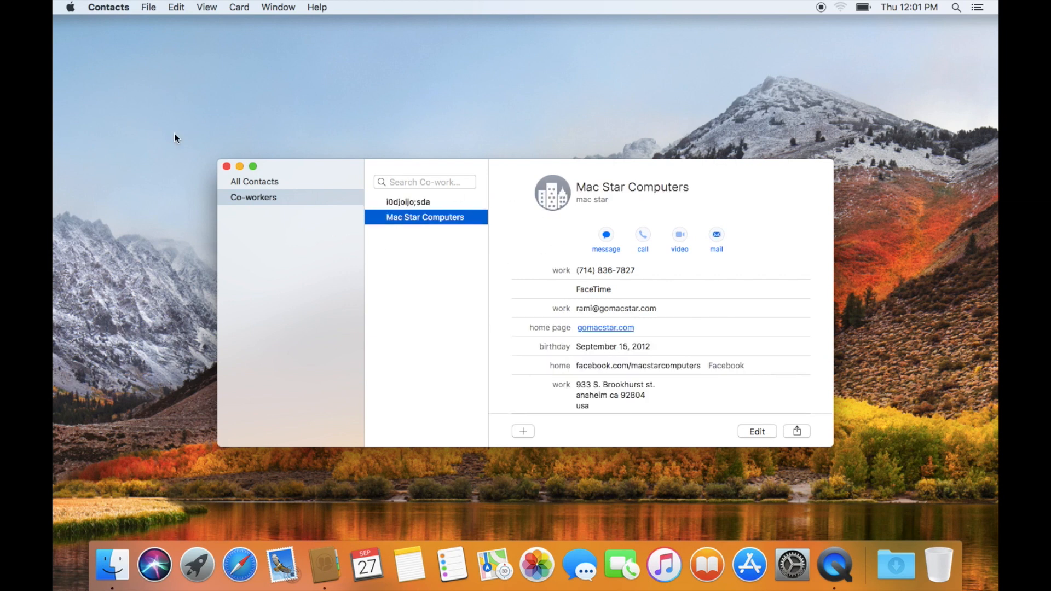
click(153, 8)
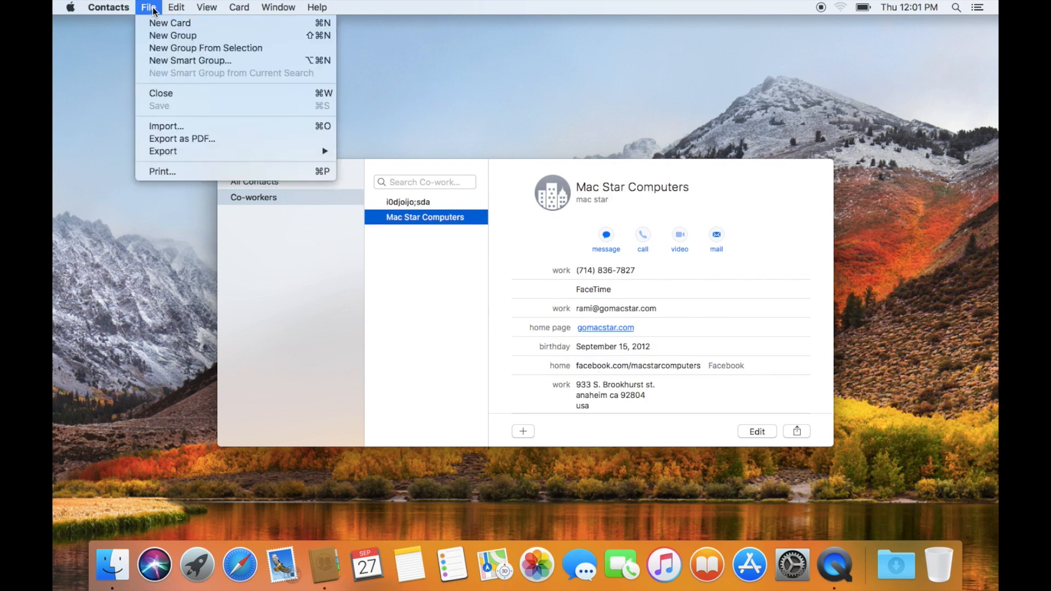
- Create a smart group with the rule Company contains 'mac star computers'
click(178, 60)
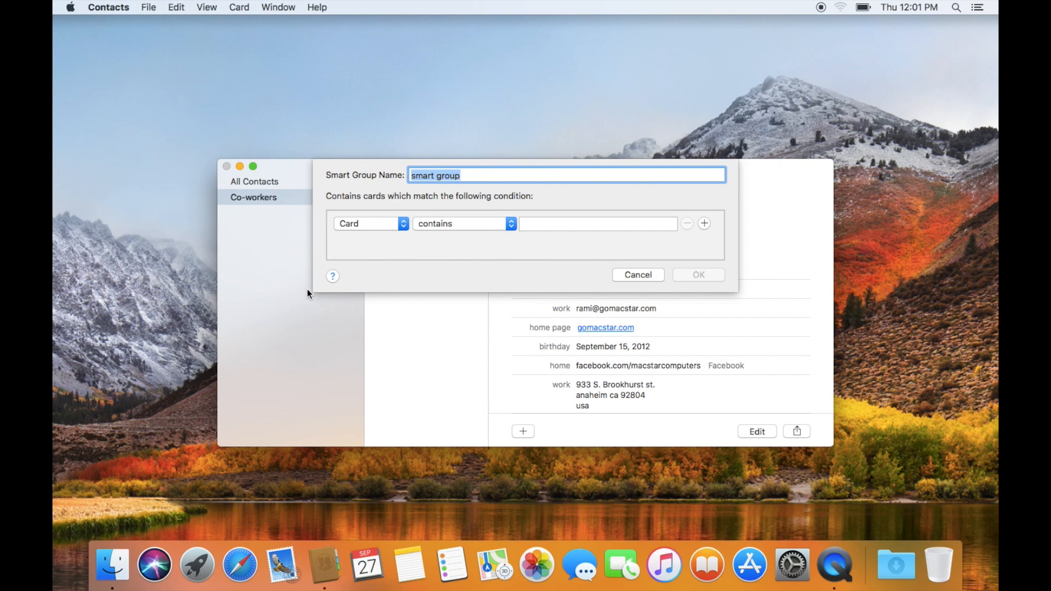
click(405, 223)
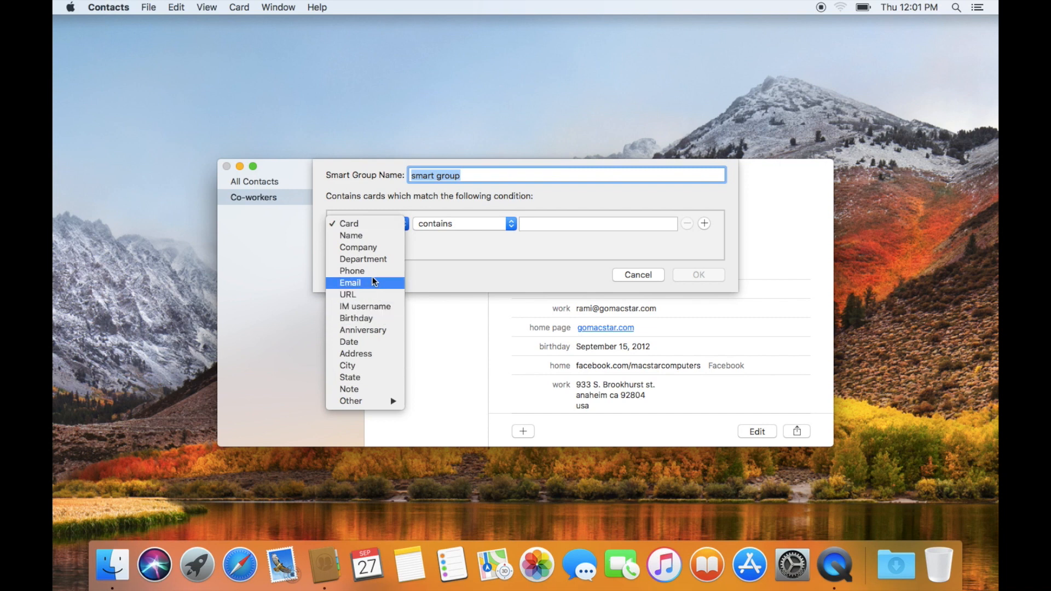
click(371, 248)
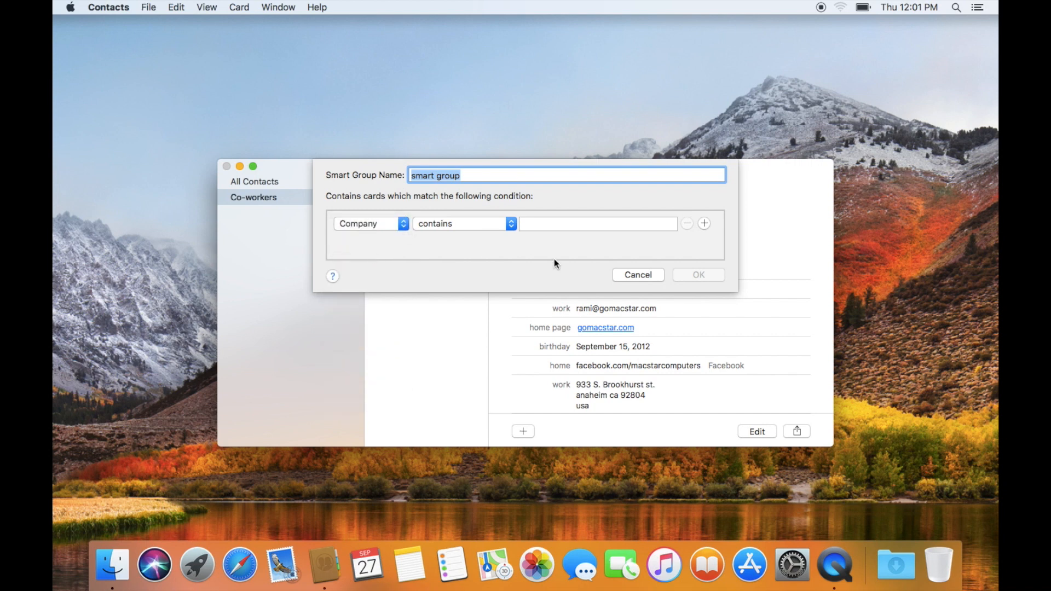
click(510, 221)
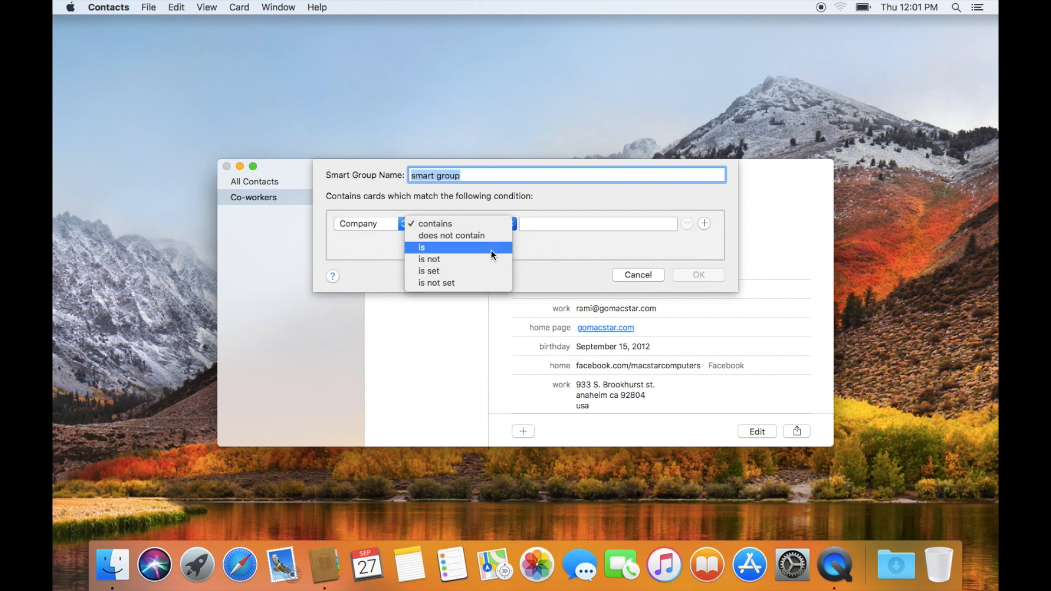
click(516, 224)
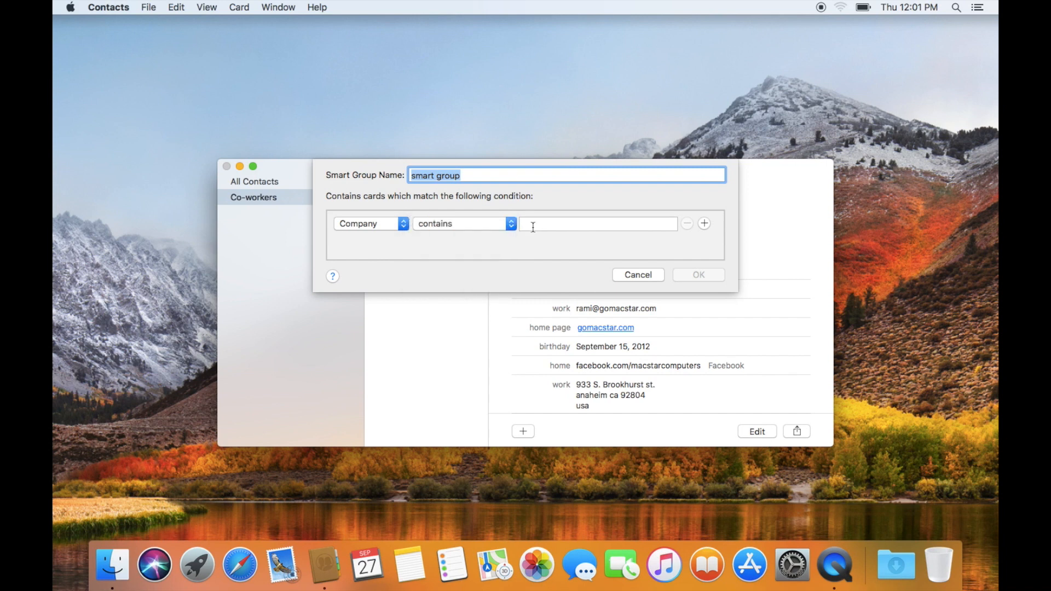
click(522, 225)
text(mac star computers)
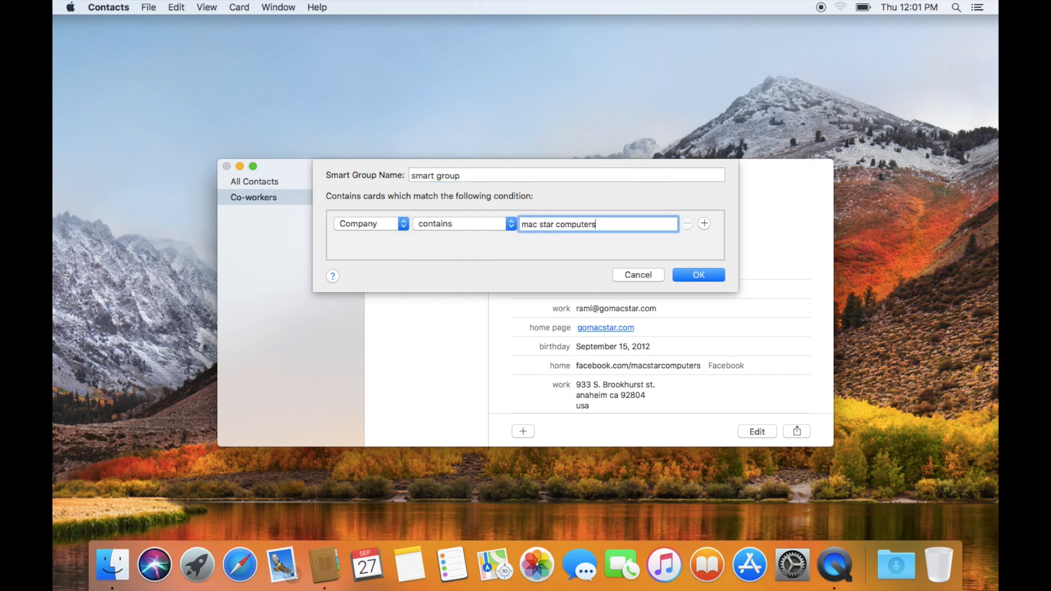
key(Return)
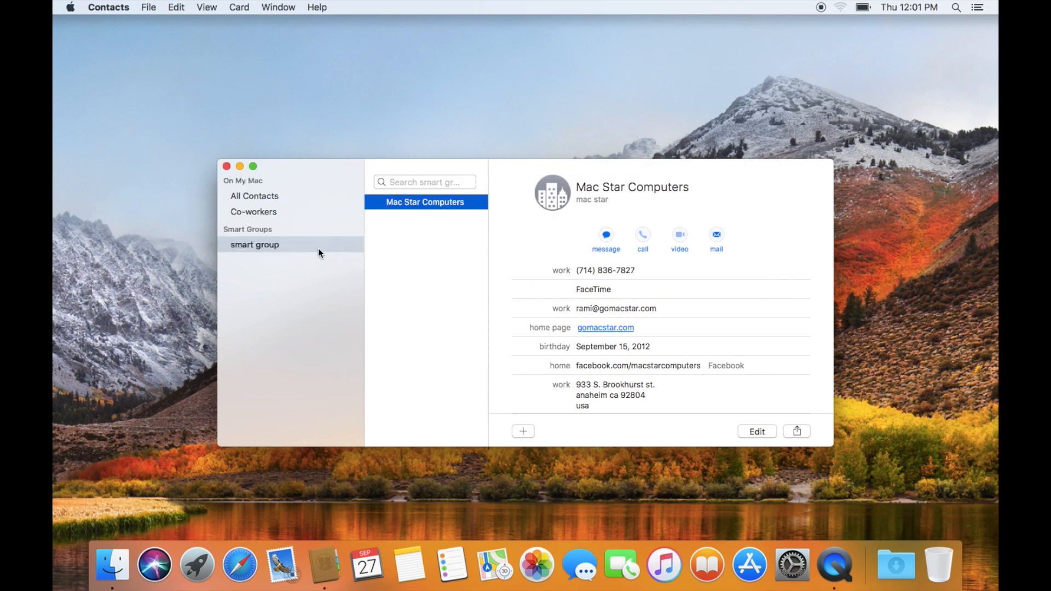
click(149, 7)
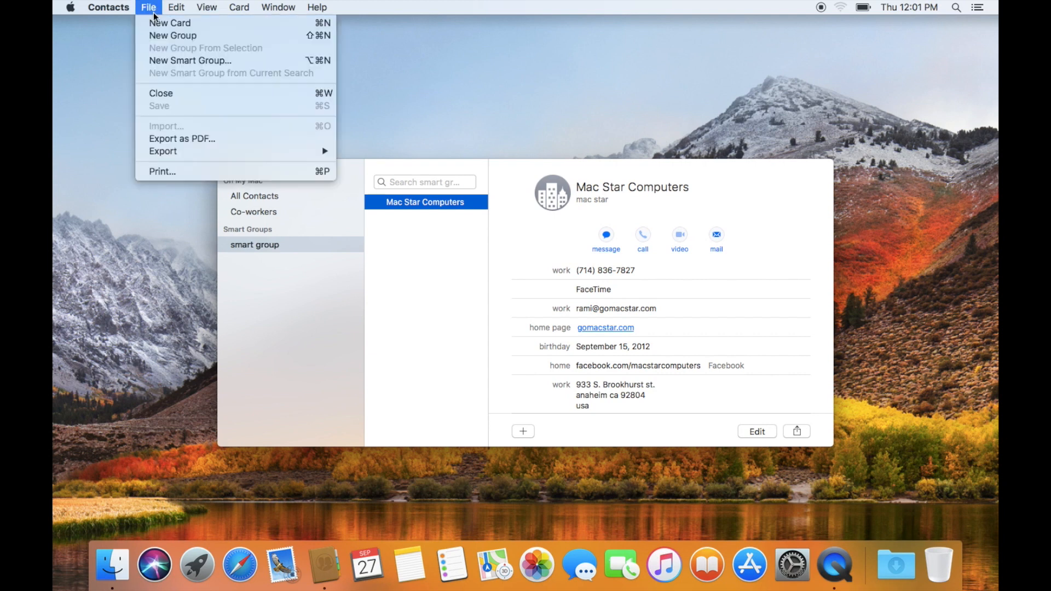
click(156, 25)
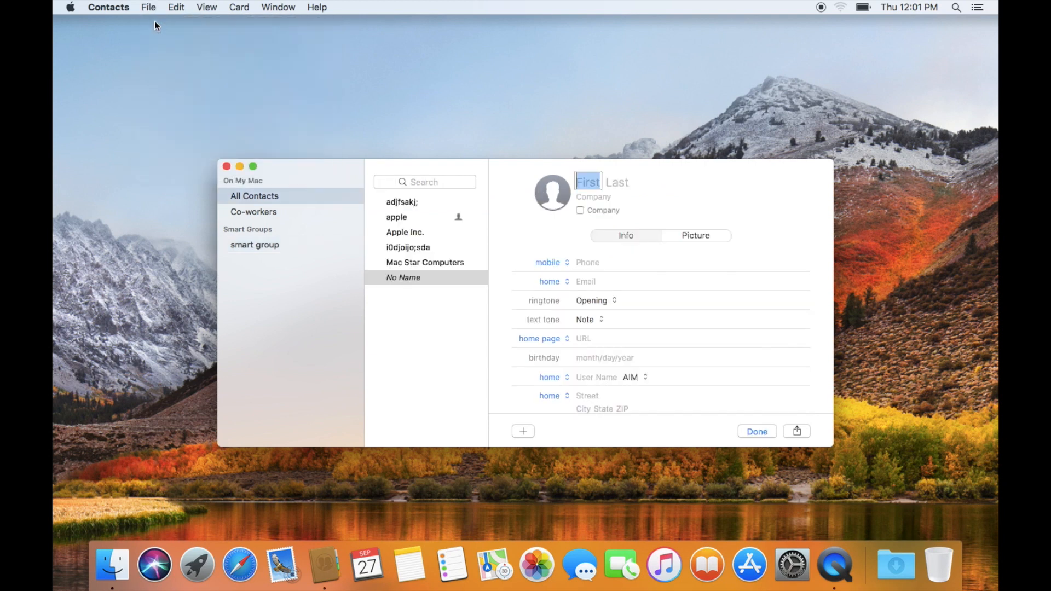
click(151, 7)
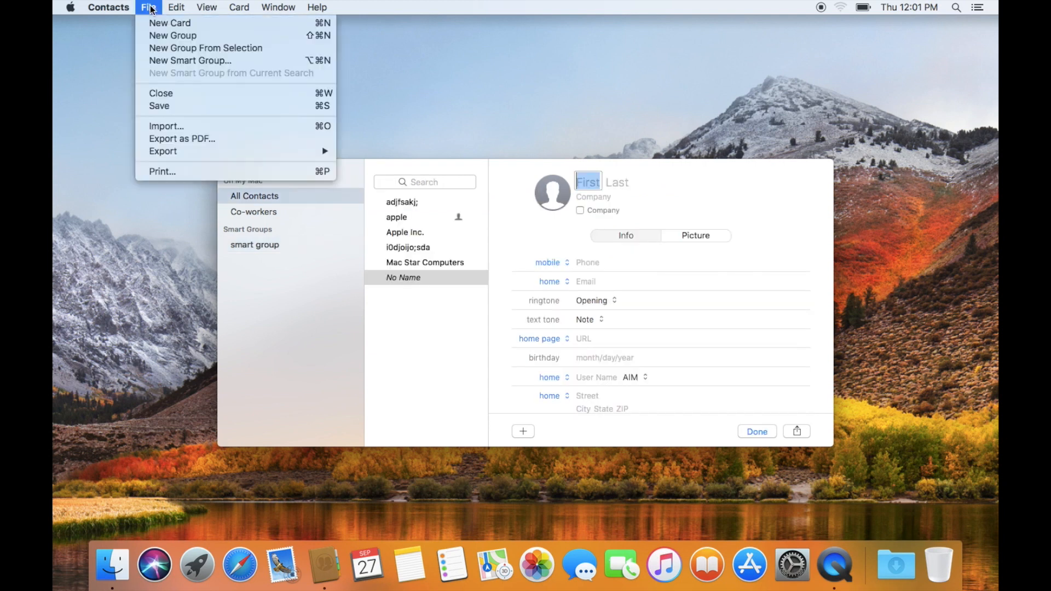
click(170, 61)
click(392, 224)
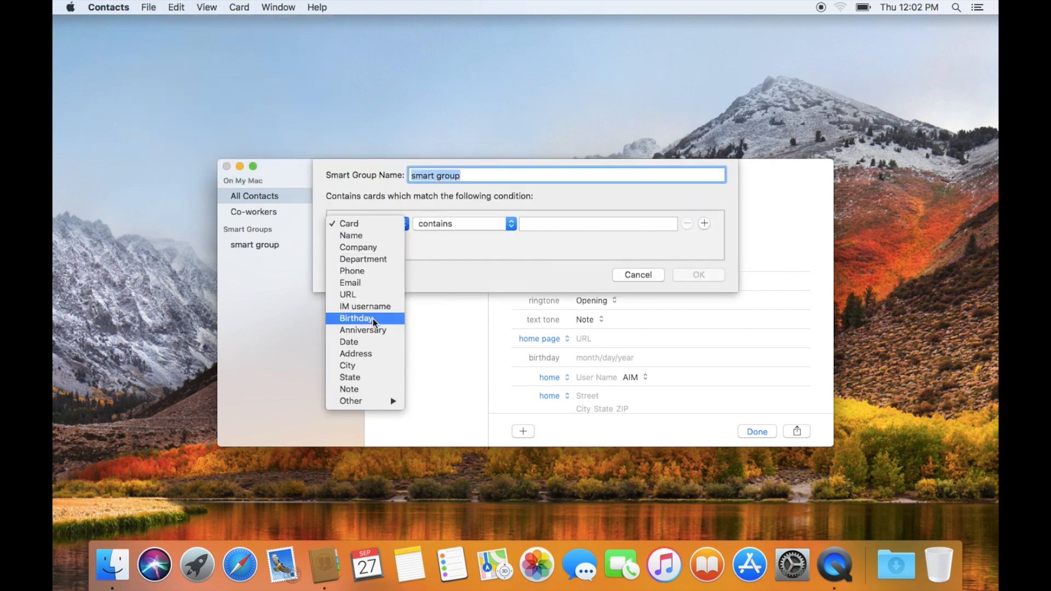
click(360, 283)
click(479, 222)
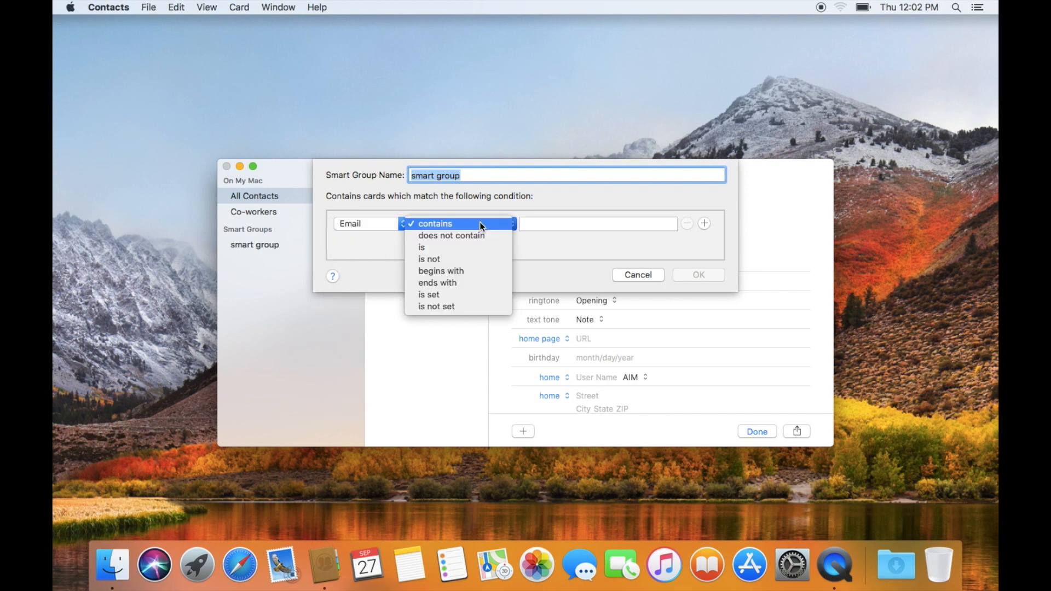
click(468, 281)
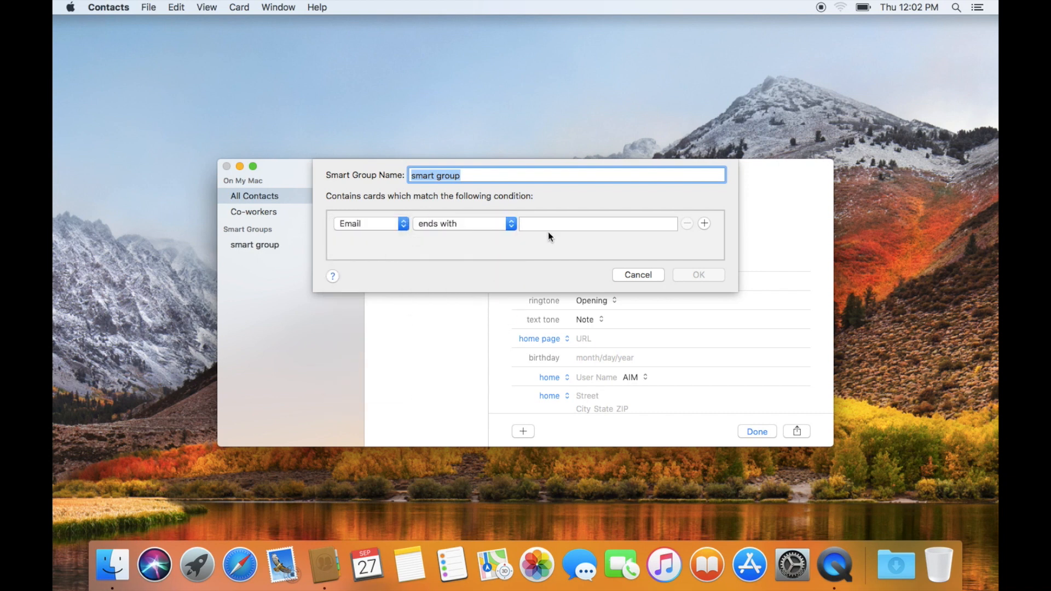
click(539, 224)
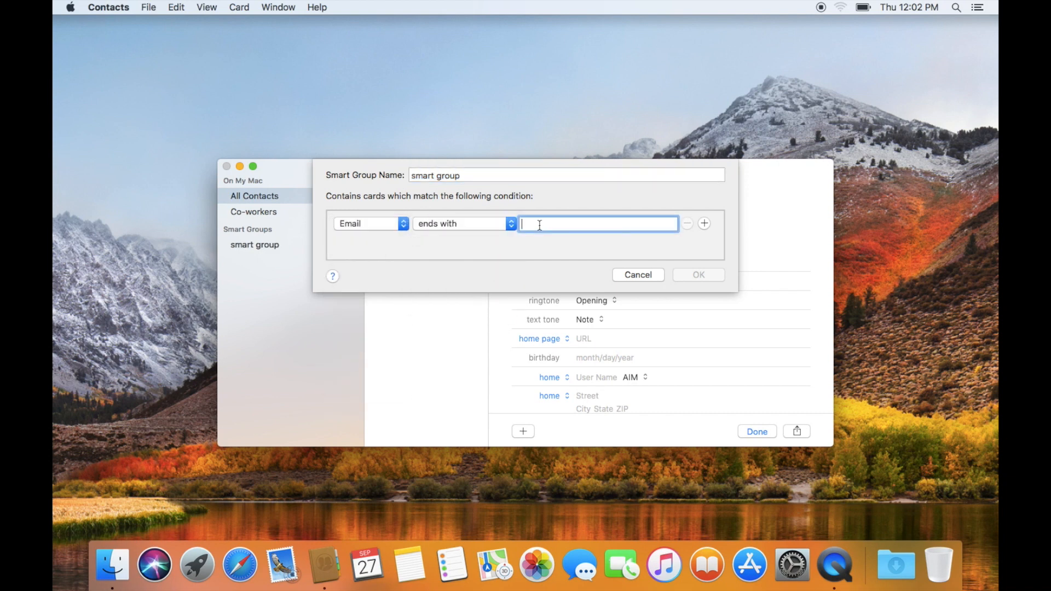
text(@)
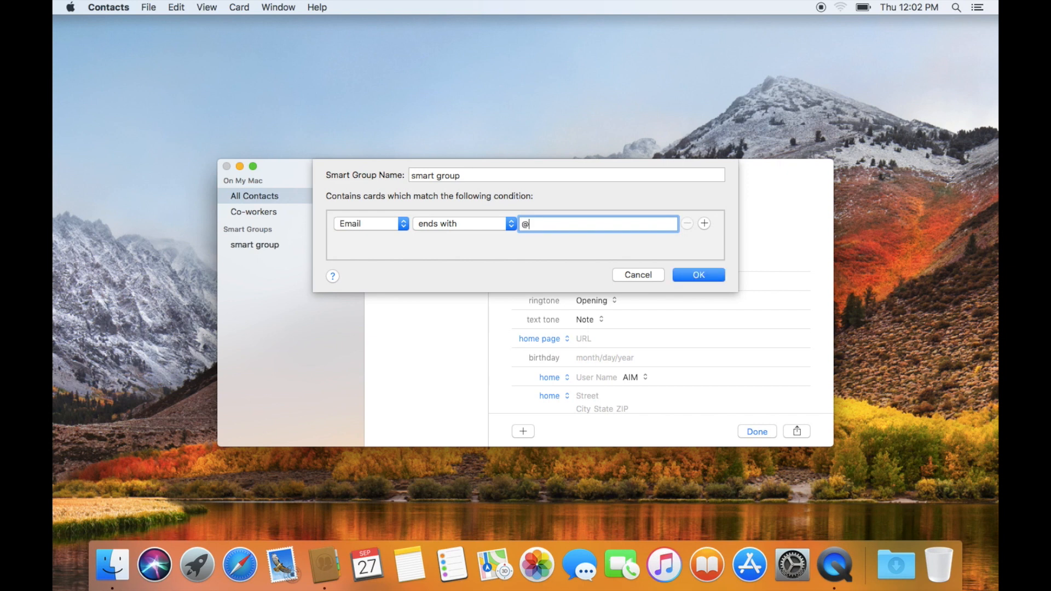
text(att.net)
key(BackSpace)
key(BackSpace)
key(BackSpace)
key(BackSpace)
key(BackSpace)
key(BackSpace)
key(BackSpace)
key(BackSpace)
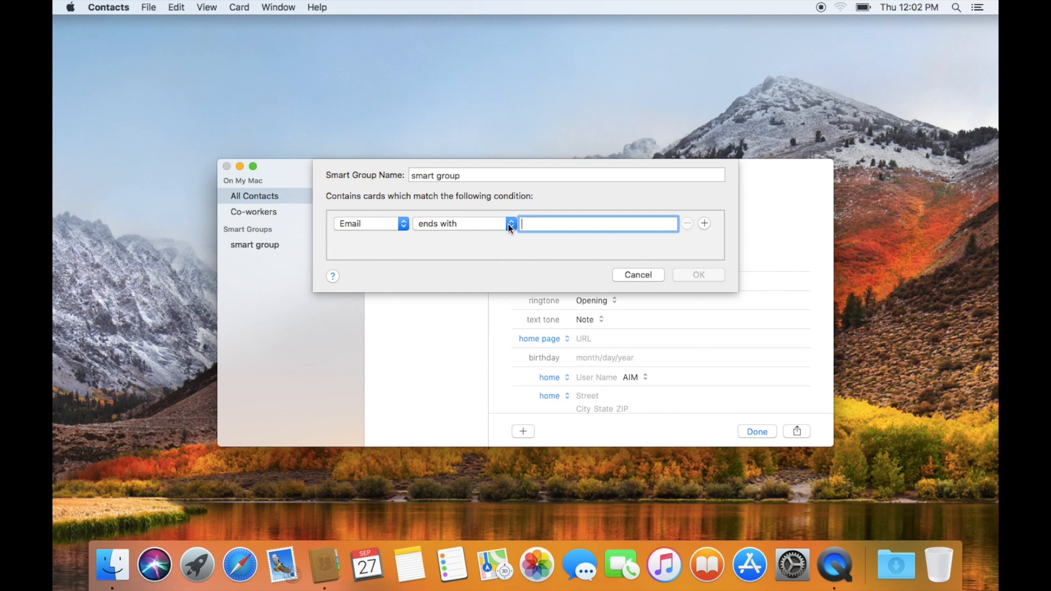
click(638, 275)
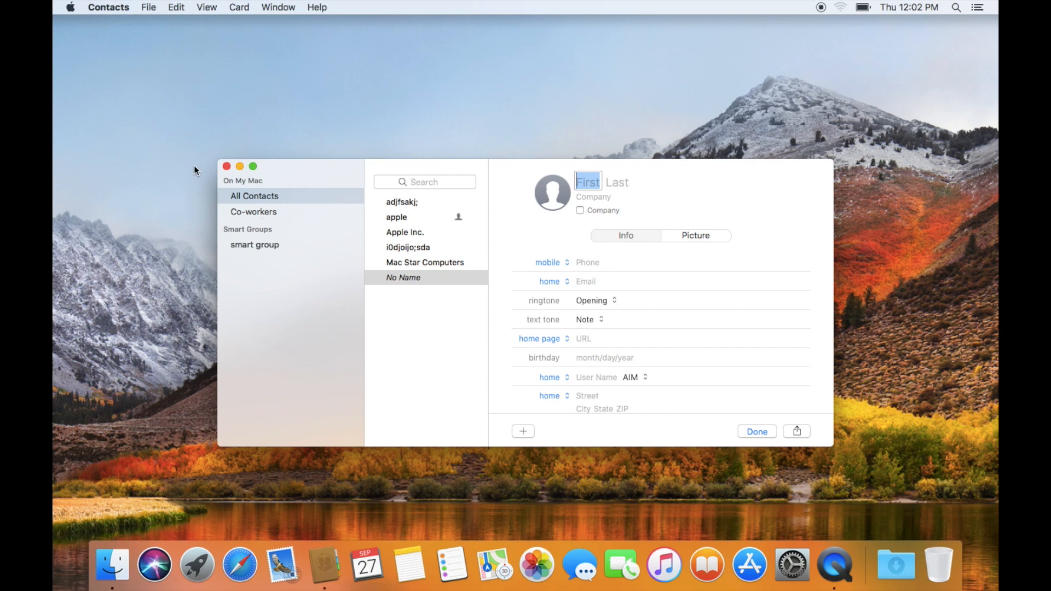
- Give the new card the yin-yang default image as its profile picture
click(553, 190)
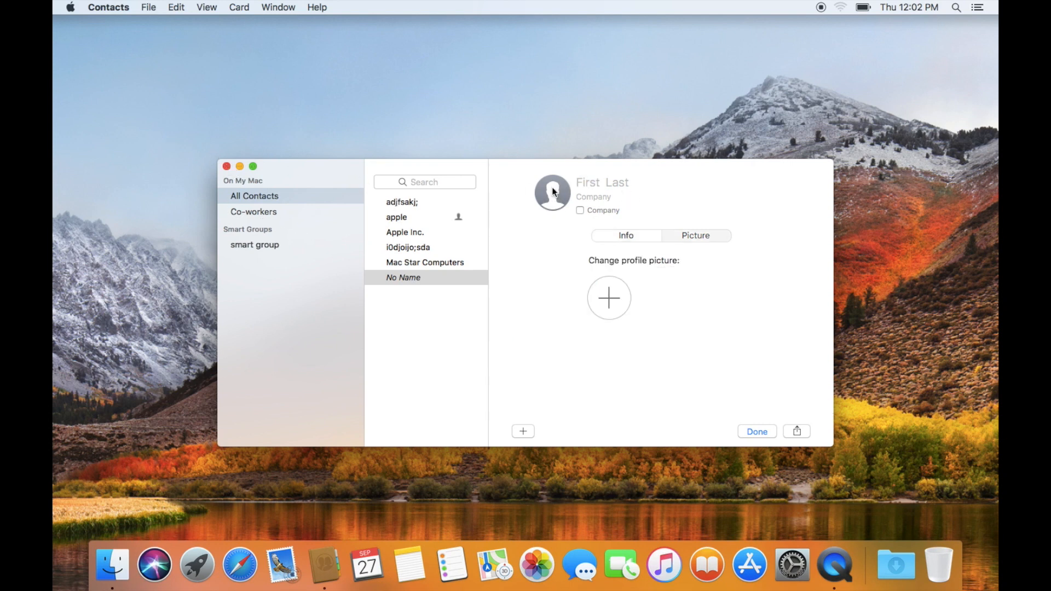
click(614, 296)
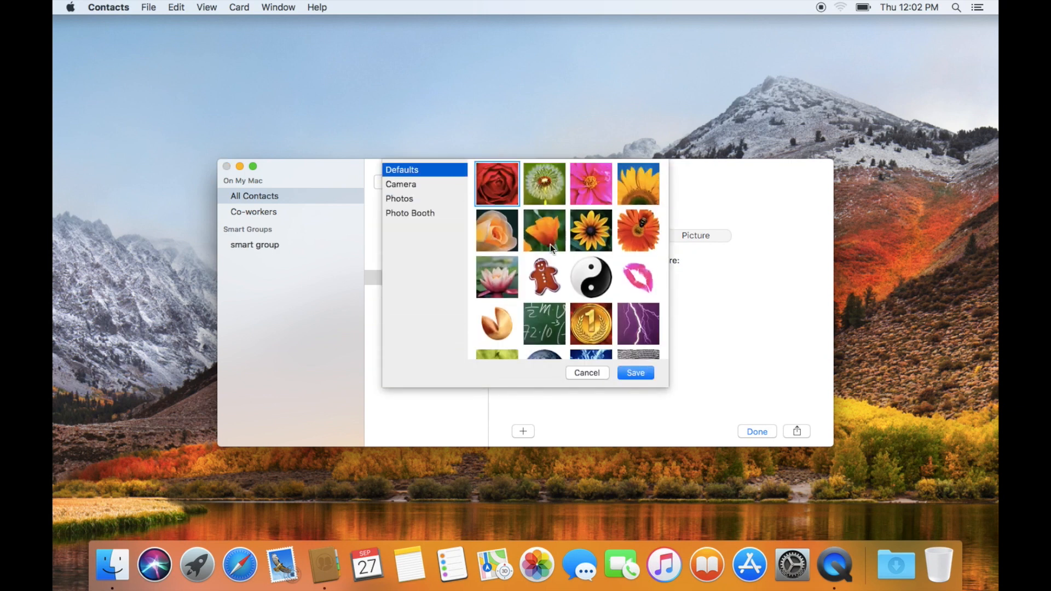
scroll(550, 244, down, 5)
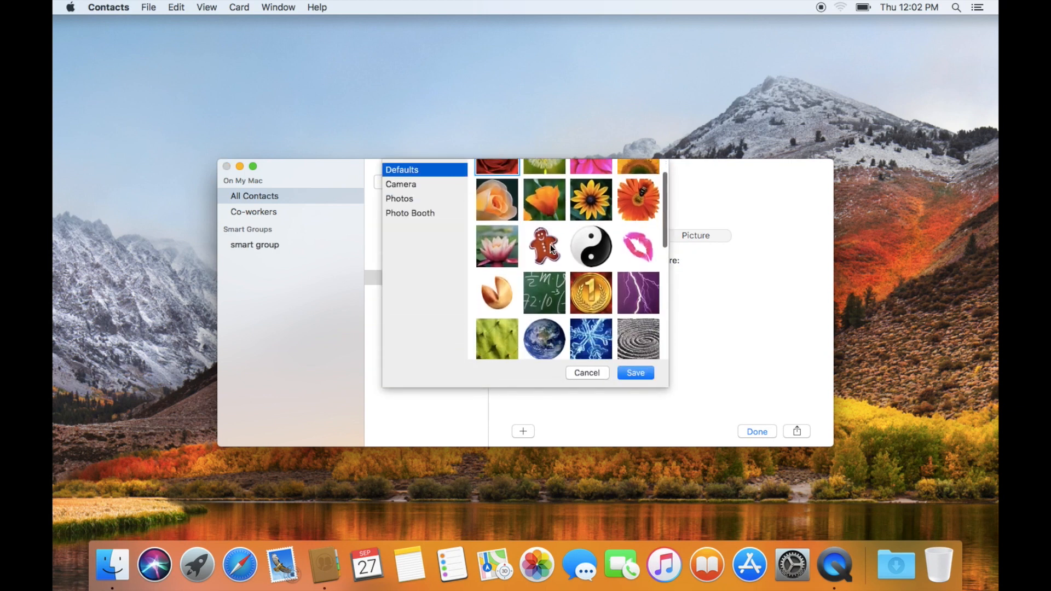
click(413, 198)
click(418, 214)
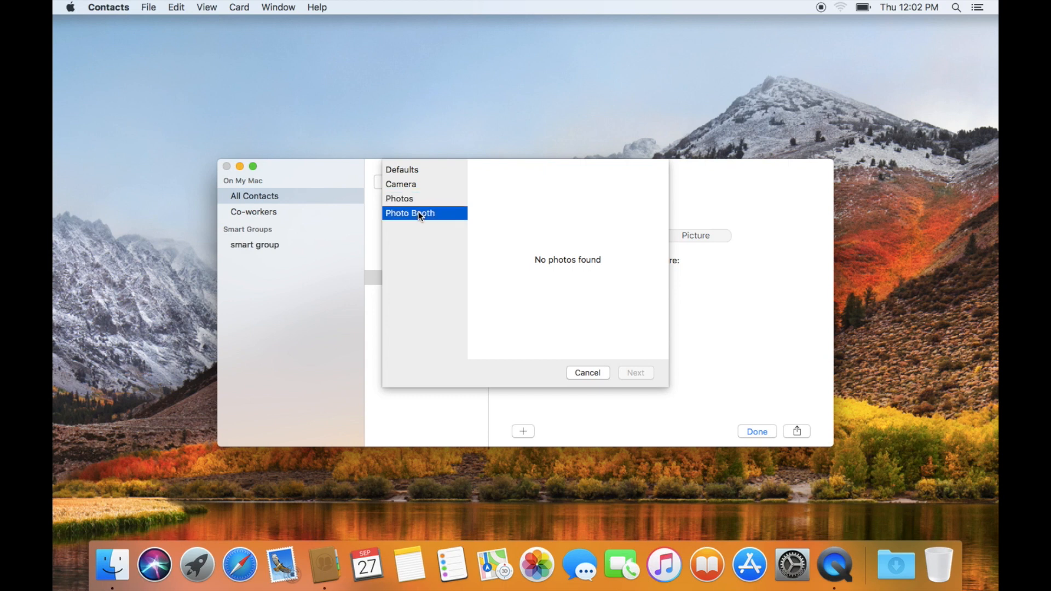
click(410, 171)
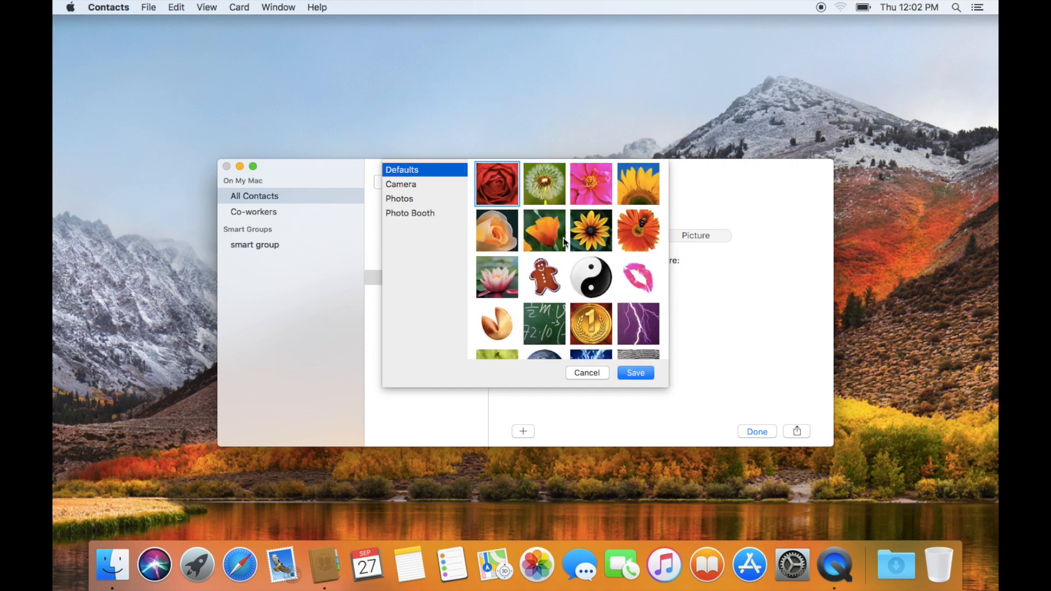
click(596, 278)
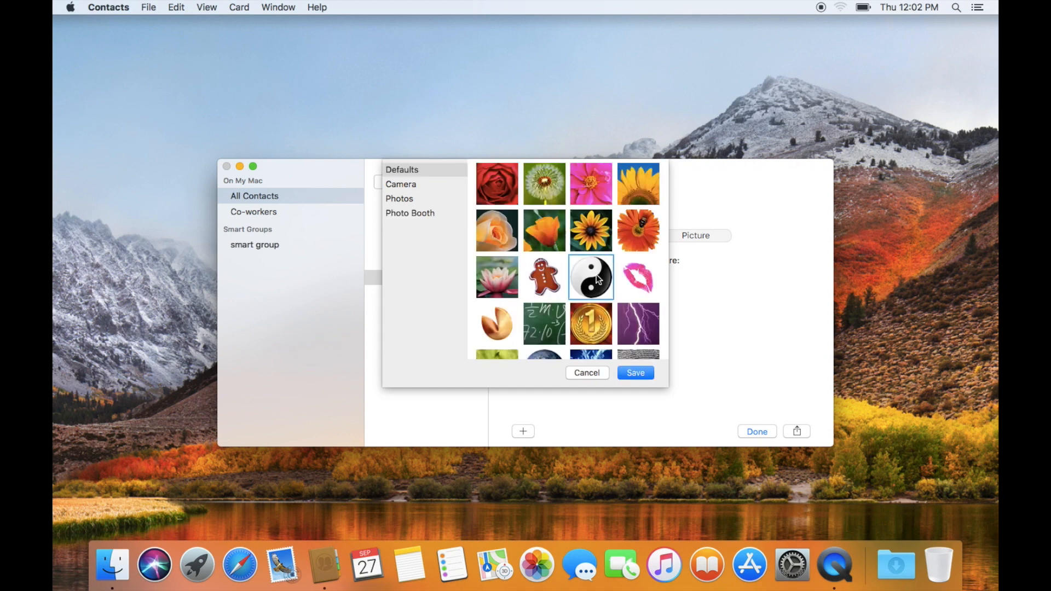
click(650, 377)
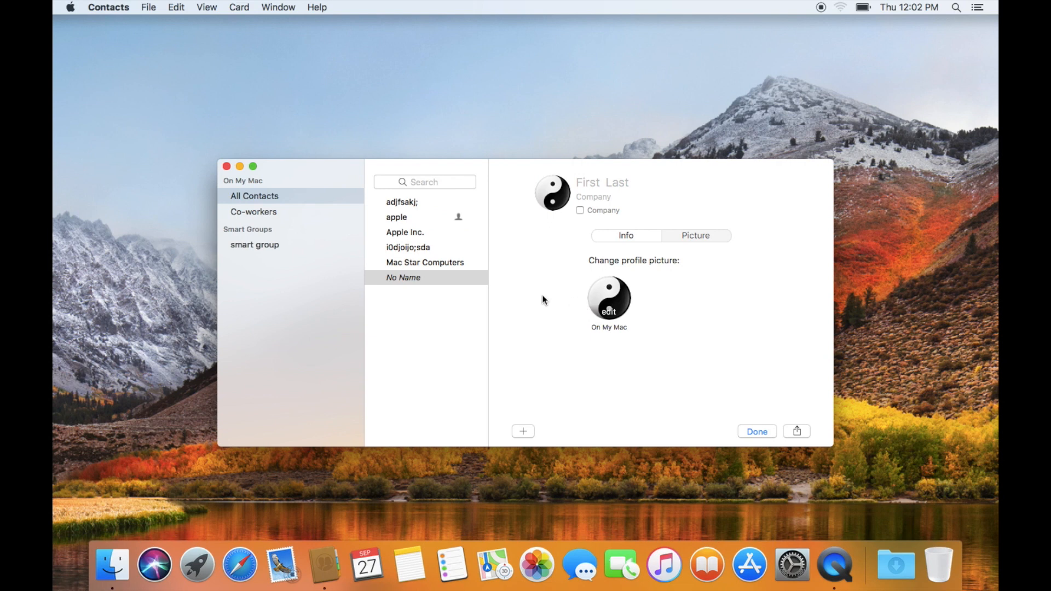
- Leave the card's first name blank and close the Contacts window
click(582, 189)
text(dadfa)
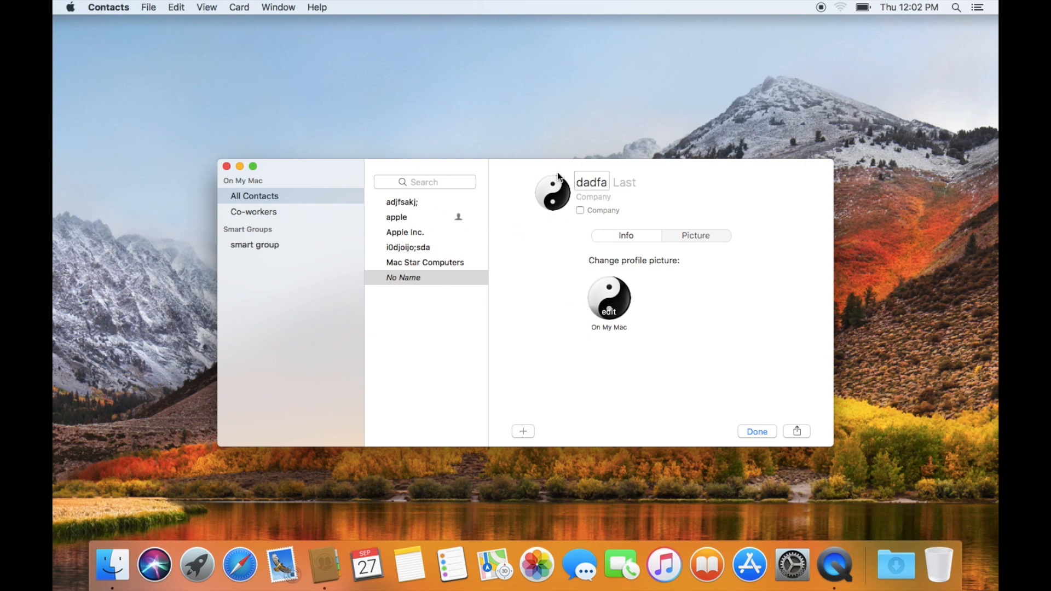
key(BackSpace)
key(BackSpace)
key(BackSpace)
key(BackSpace)
key(BackSpace)
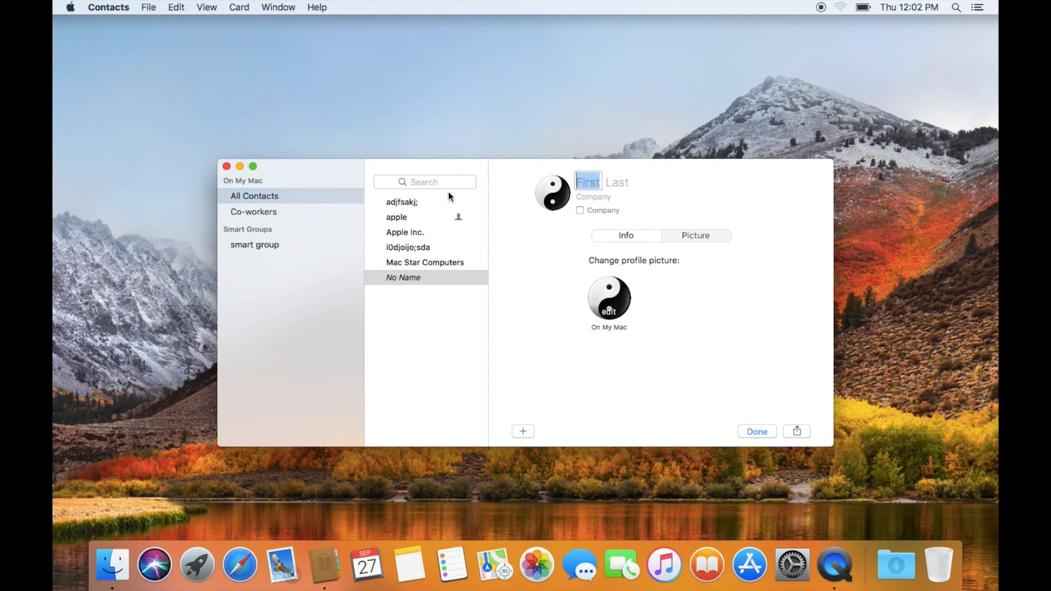
click(227, 166)
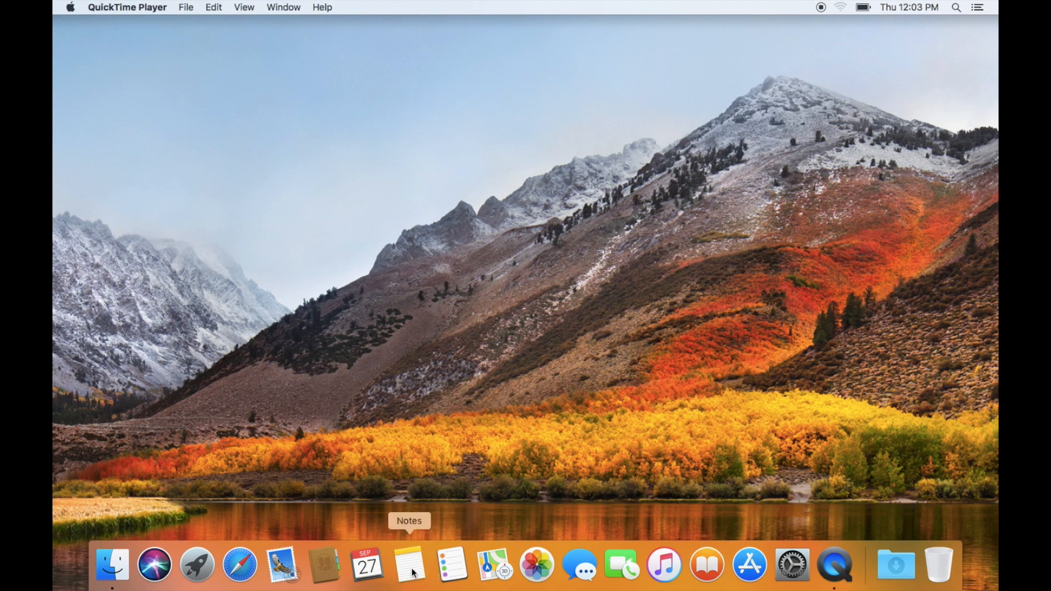
- Relaunch Contacts from Launchpad and open Contacts > Preferences
click(197, 564)
click(395, 73)
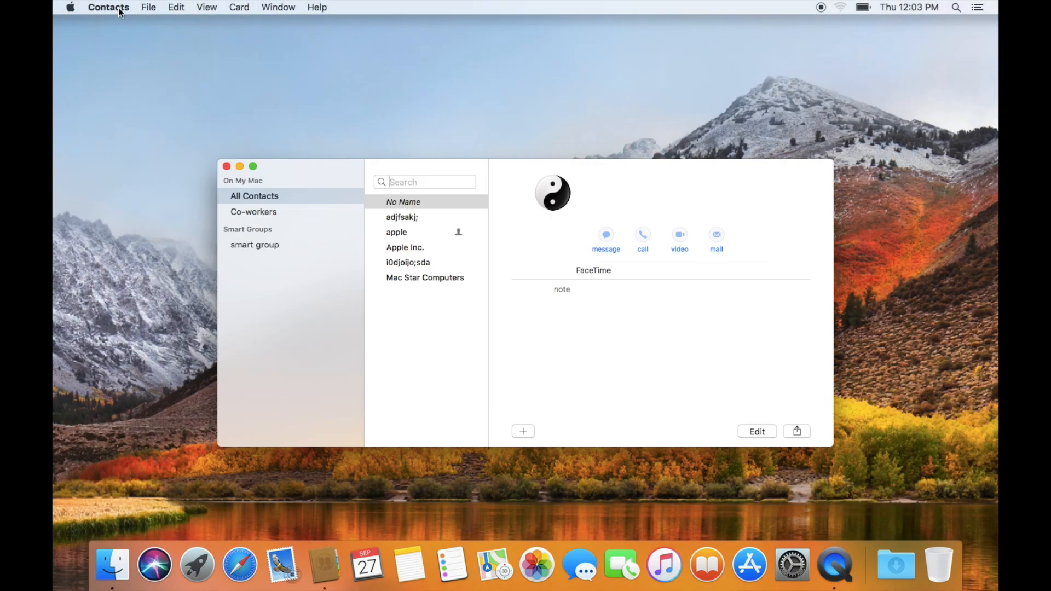
click(120, 8)
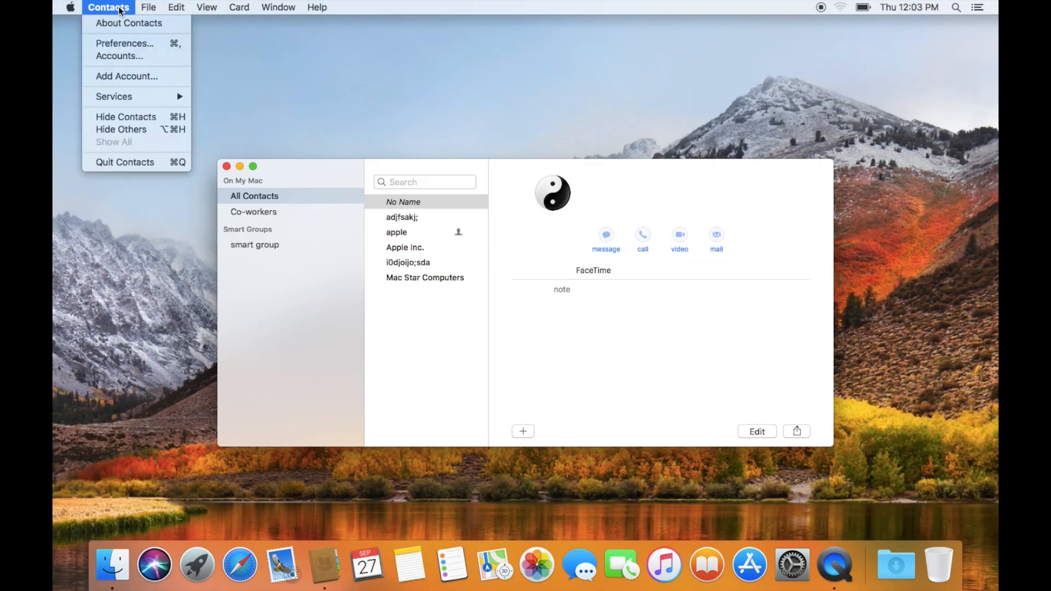
click(121, 44)
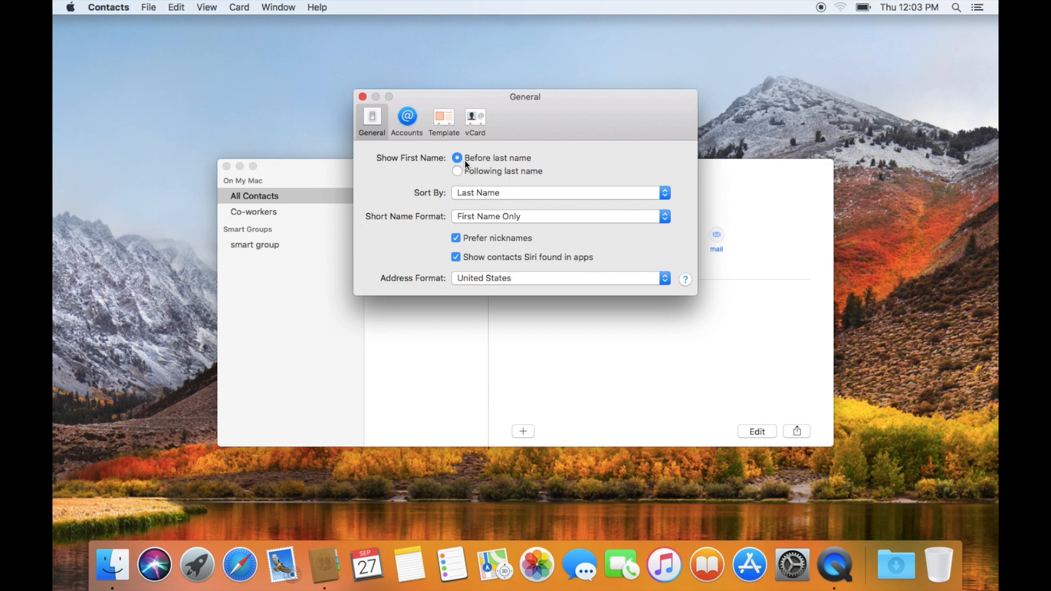
- Keep Last Name sorting, delete the URL and birthday fields from the card template, and close Preferences
click(480, 192)
click(479, 193)
click(410, 117)
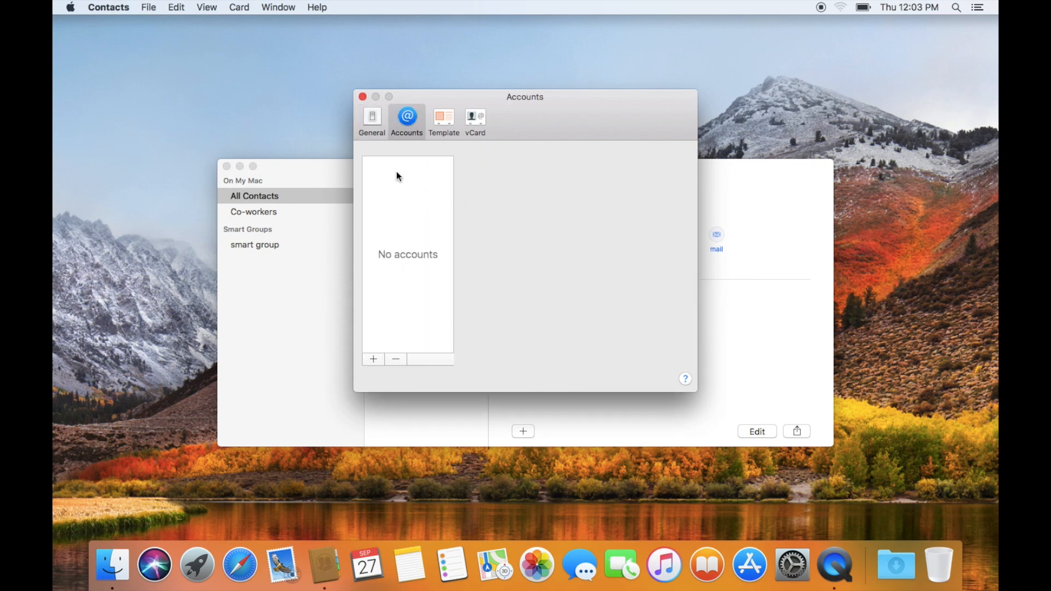
click(445, 125)
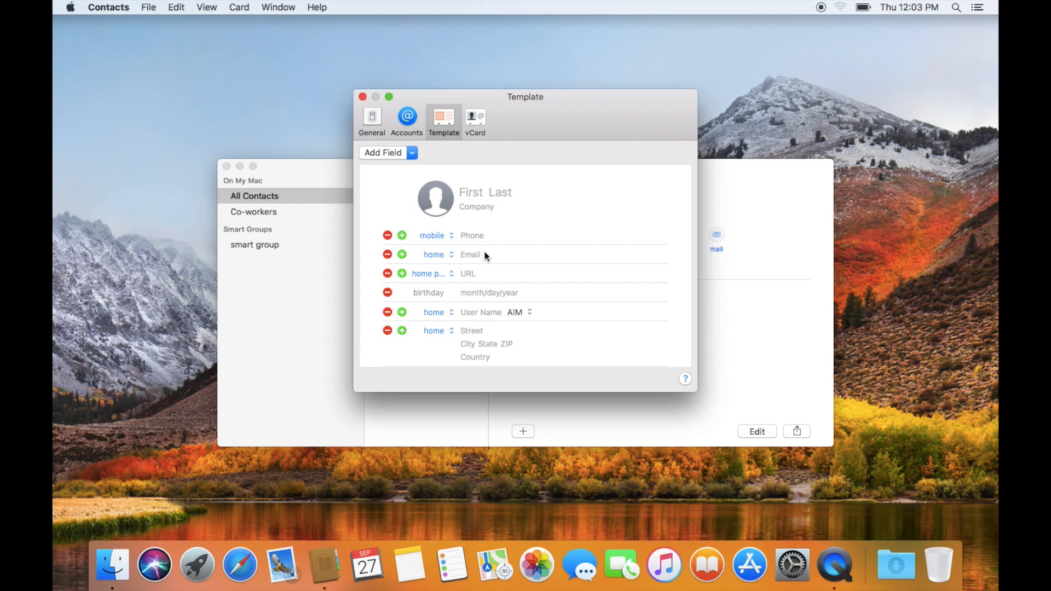
click(387, 273)
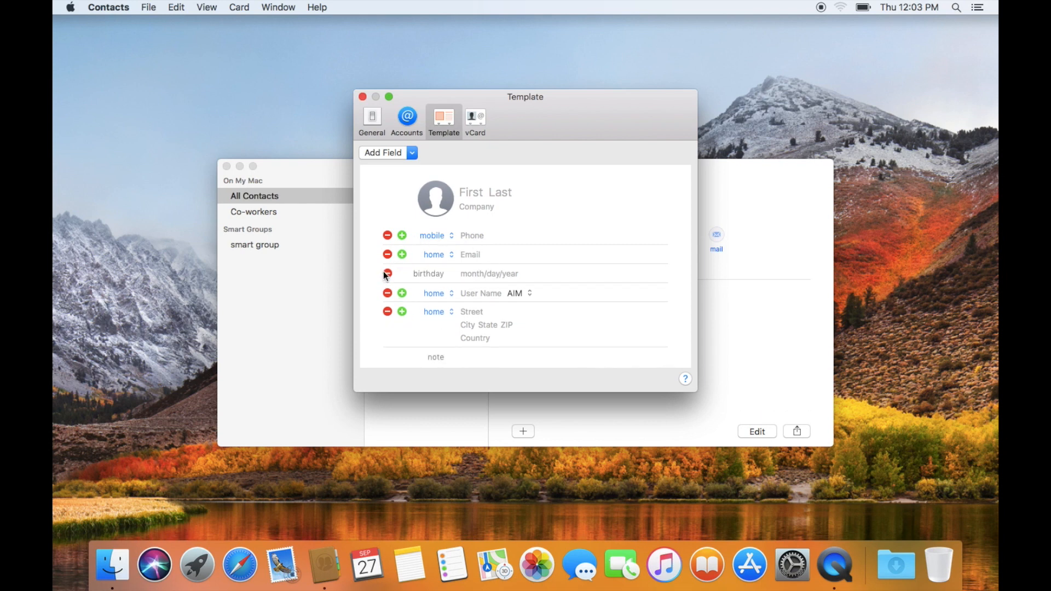
click(387, 274)
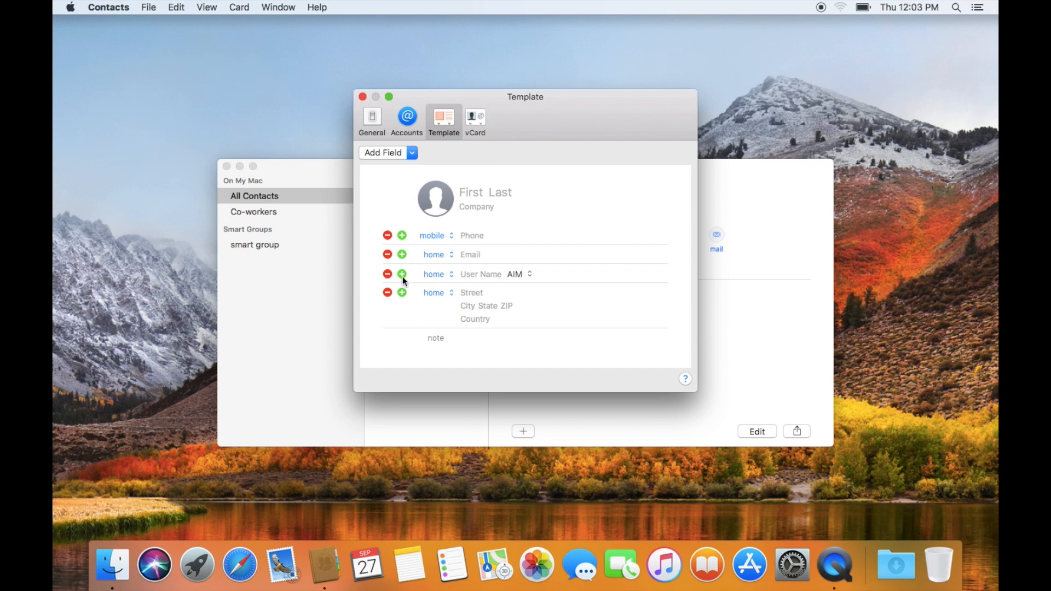
click(410, 153)
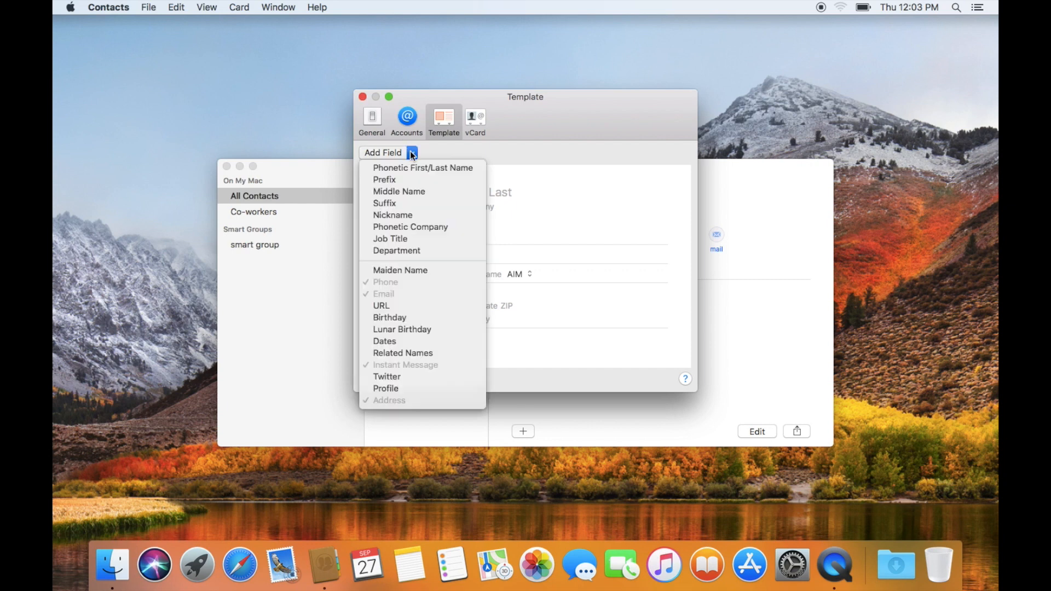
click(412, 155)
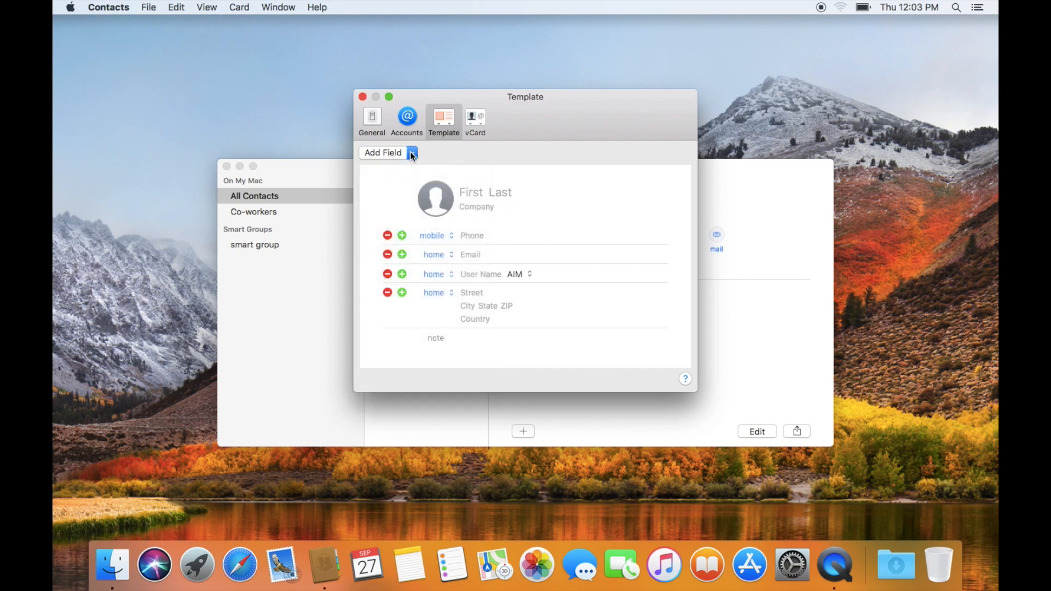
click(482, 116)
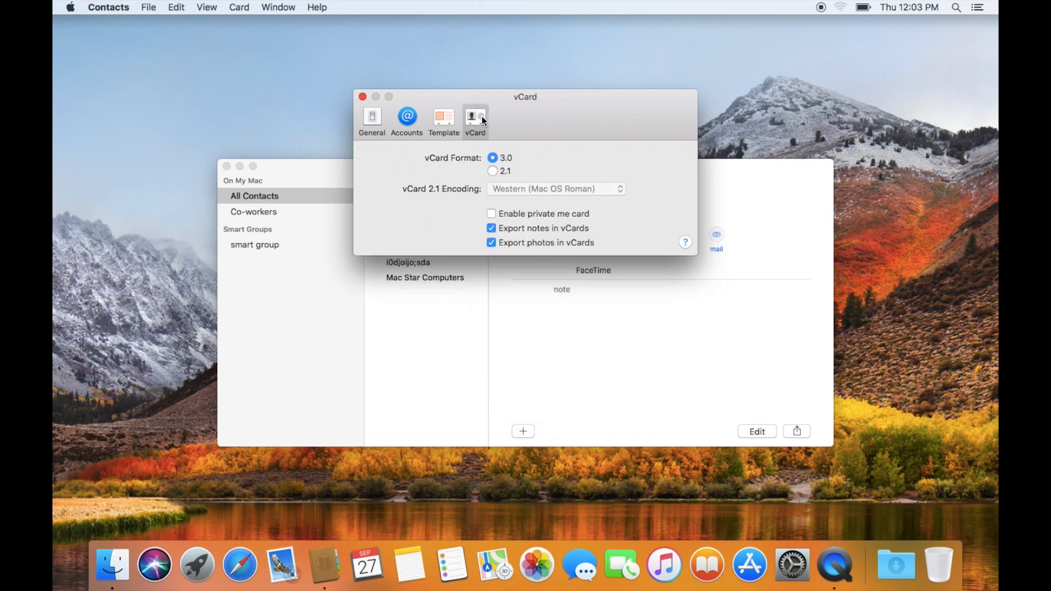
click(363, 96)
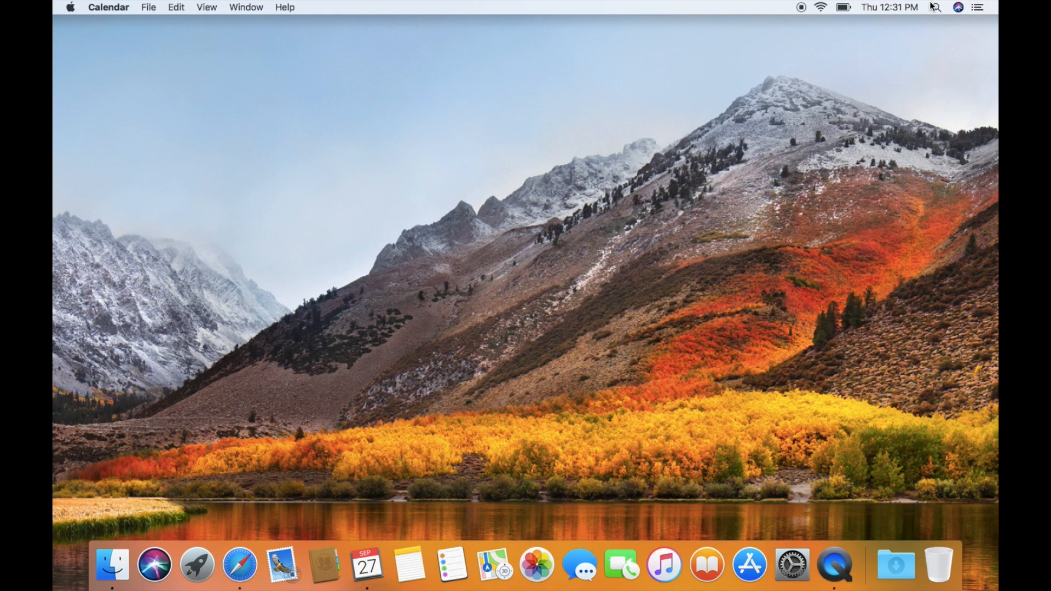
click(959, 8)
click(958, 8)
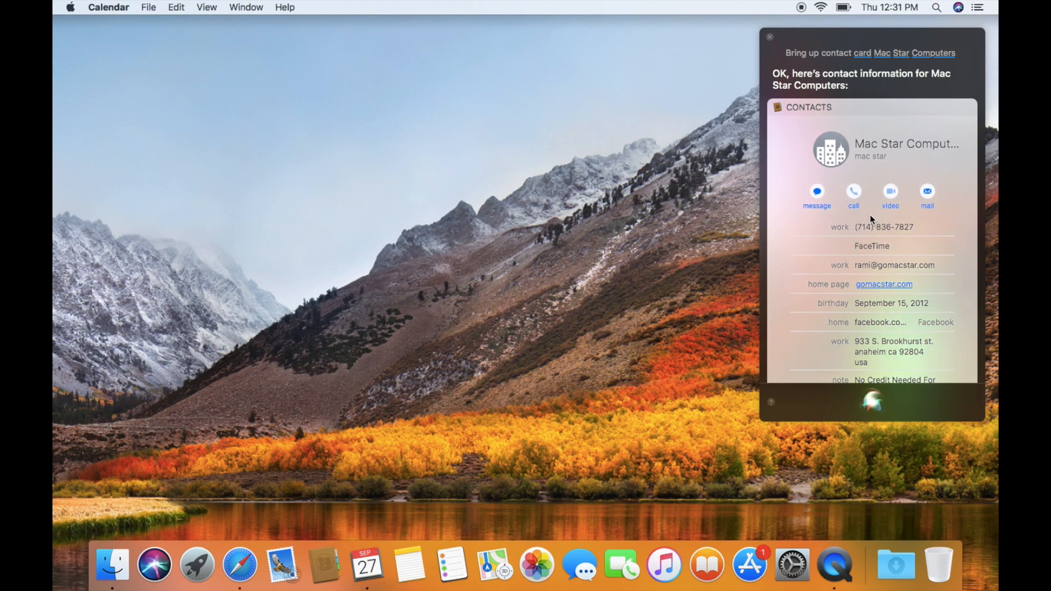
scroll(870, 217, down, 3)
scroll(870, 217, up, 2)
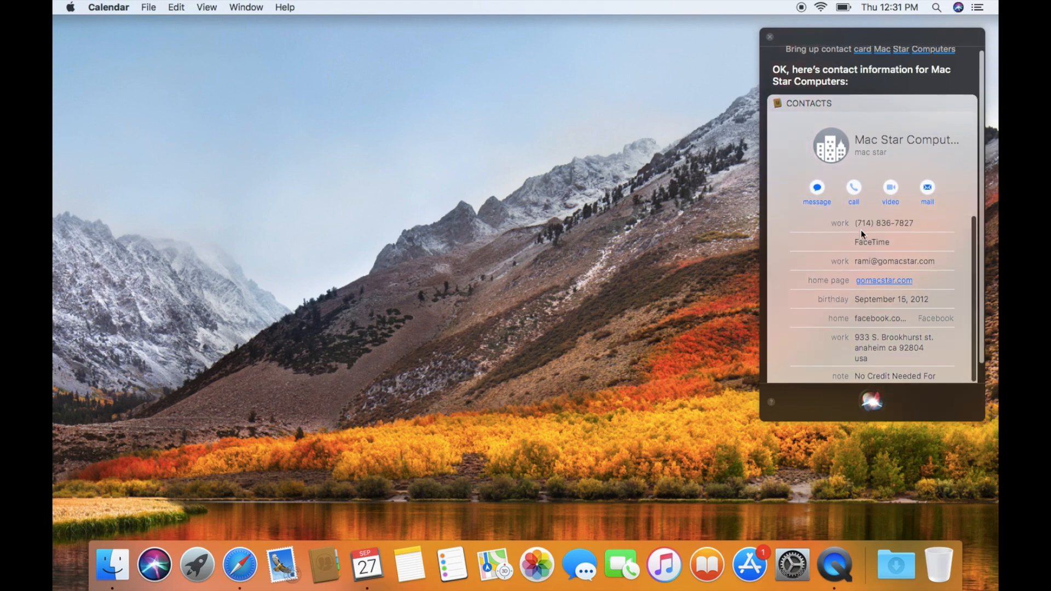
mouse_move(870, 267)
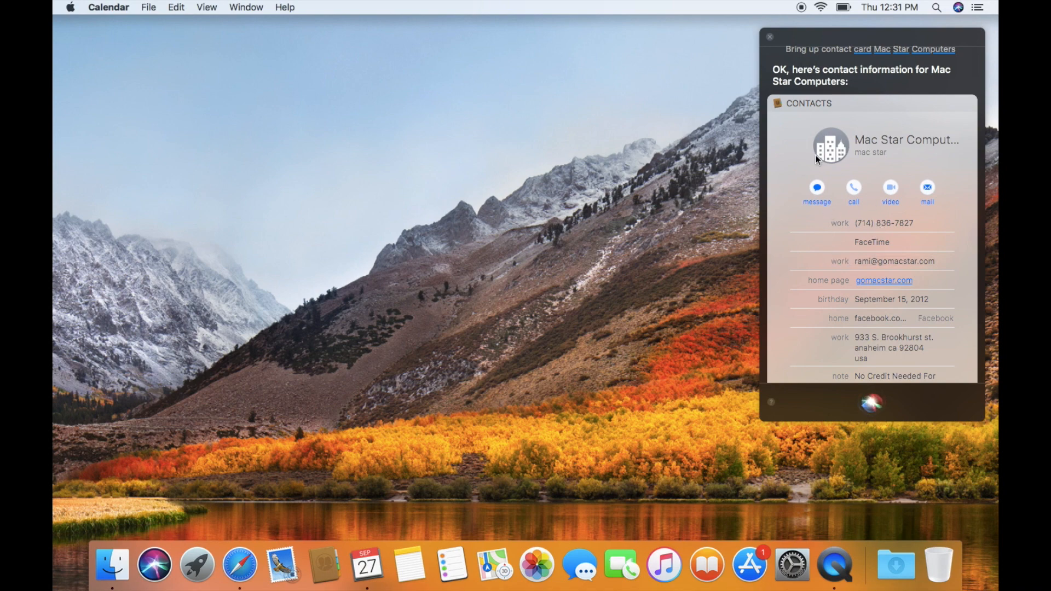
click(771, 39)
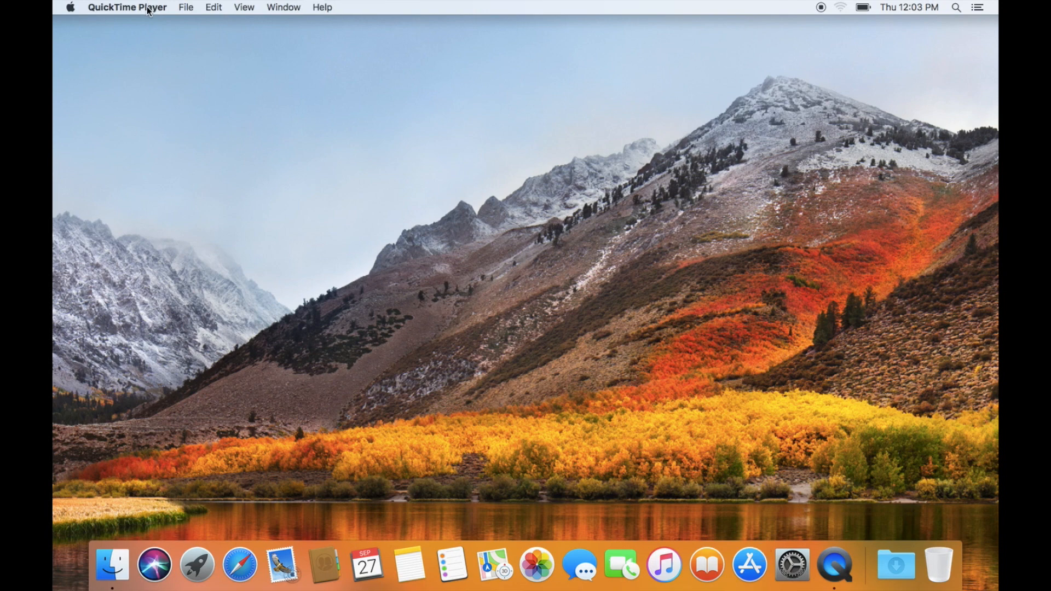
- Launch Calendar, dismiss What's New, and settle on the September 2018 Month view
click(366, 569)
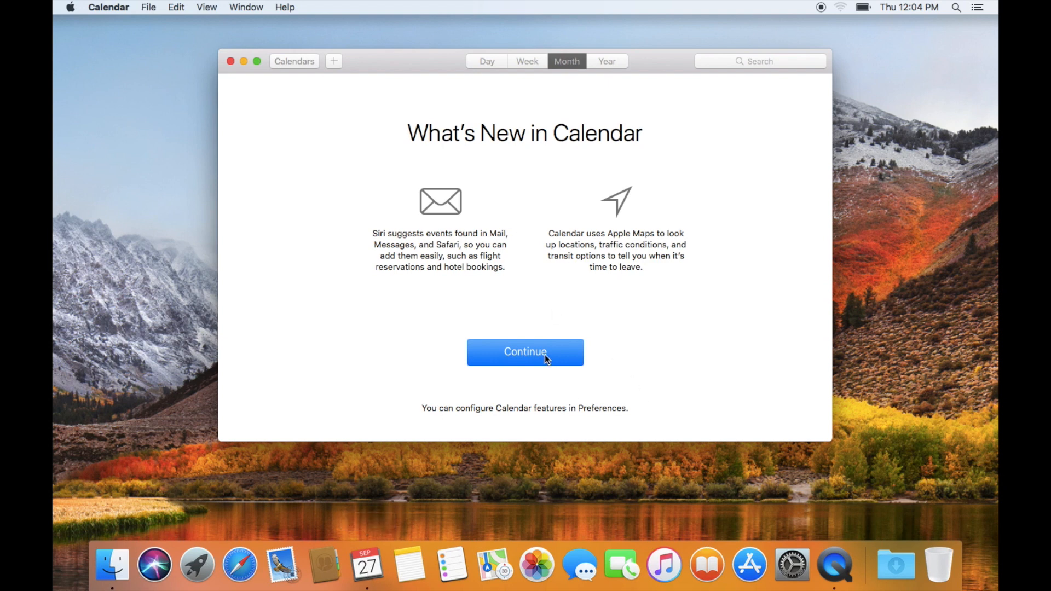
click(545, 356)
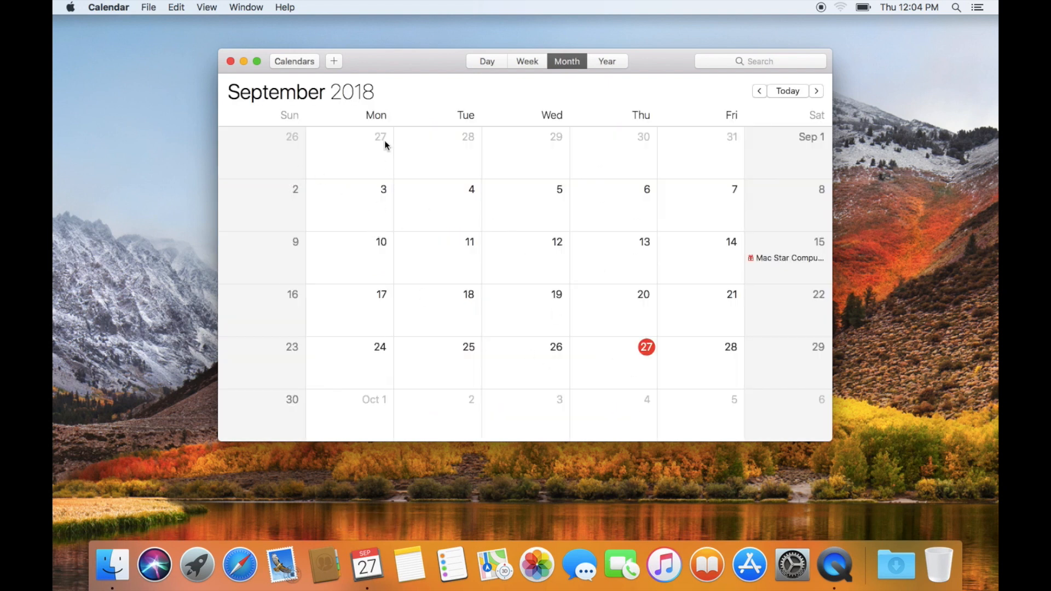
click(493, 64)
scroll(457, 259, down, 4)
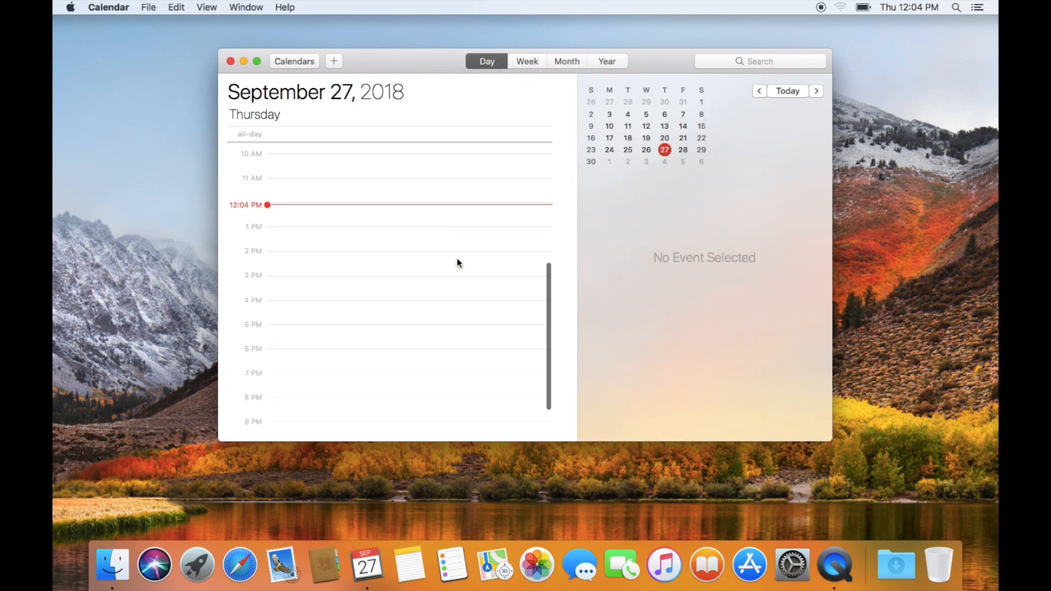
scroll(457, 259, up, 6)
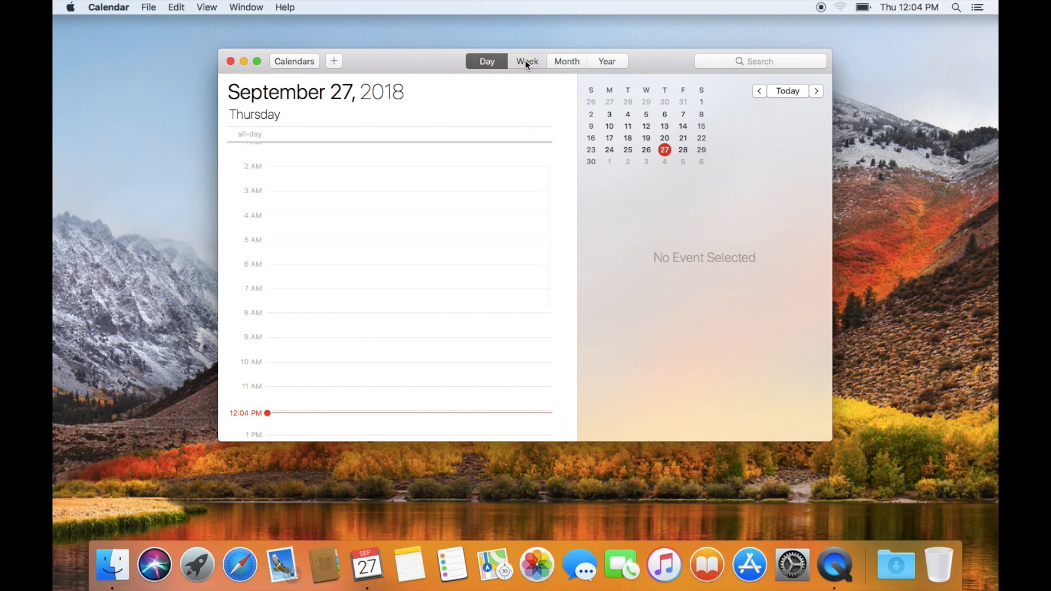
click(525, 62)
click(561, 62)
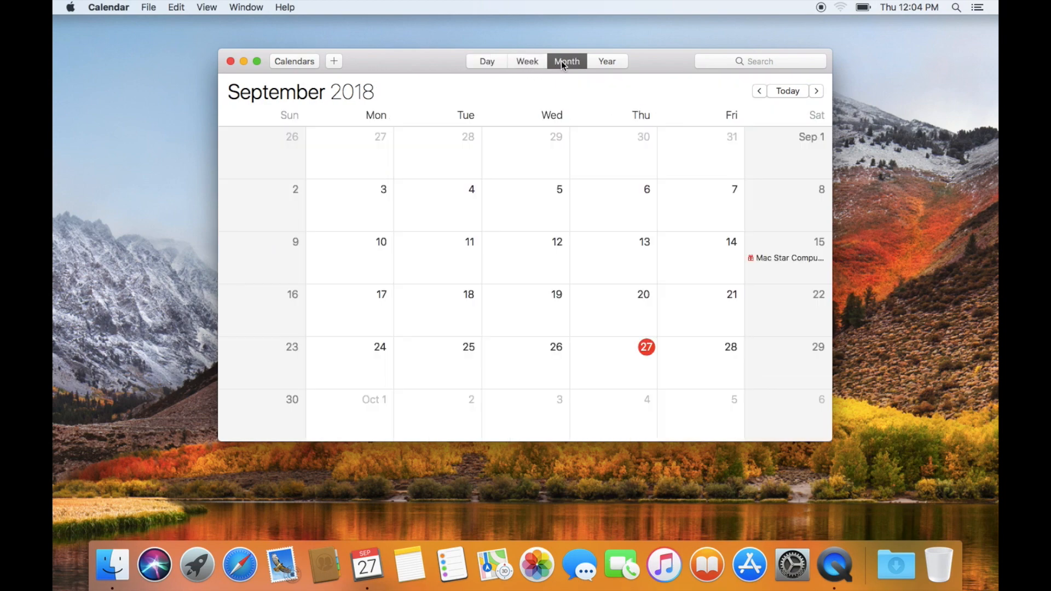
click(609, 61)
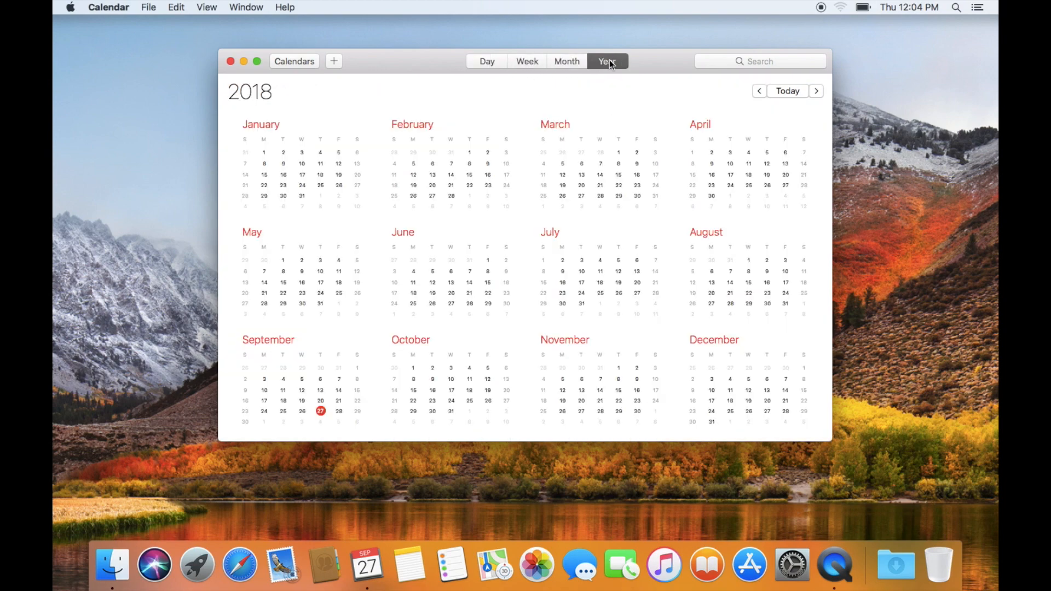
click(567, 62)
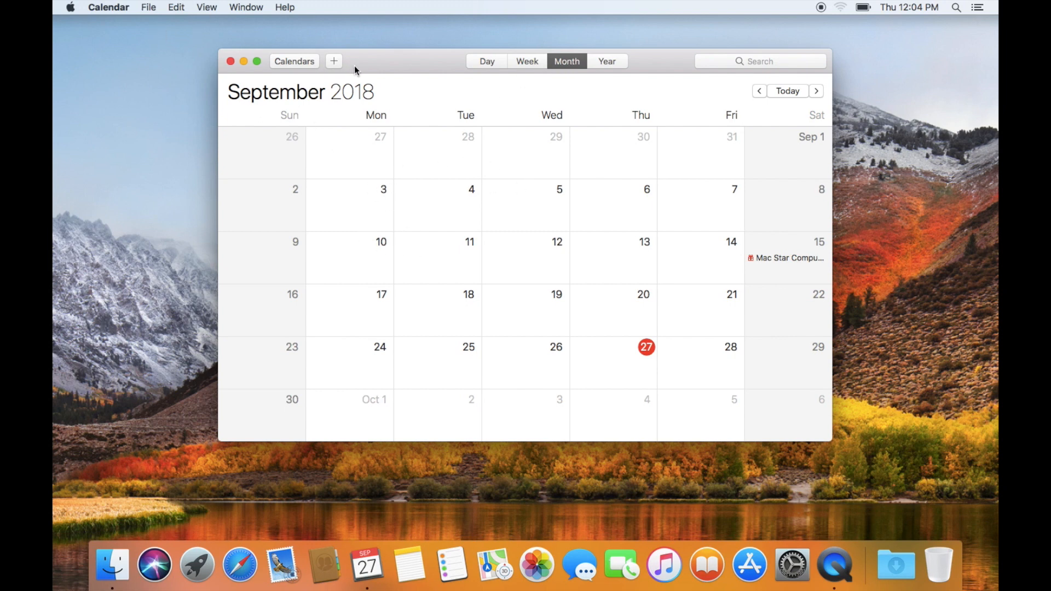
drag(354, 64, 398, 78)
- Show the calendar list and select Home, Work, Birthdays and Siri Found in Apps in turn
click(206, 7)
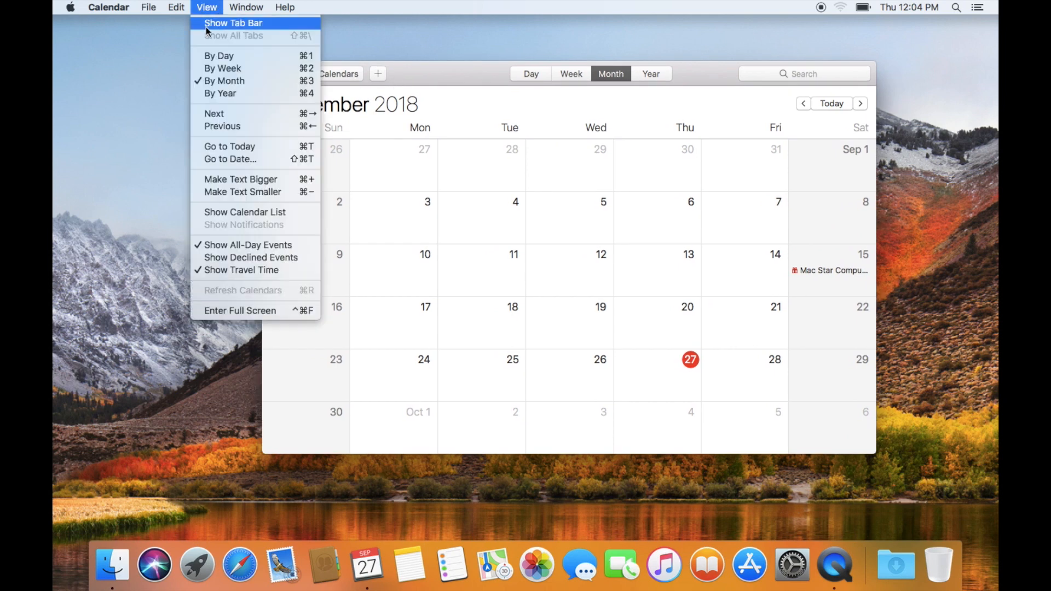
click(232, 211)
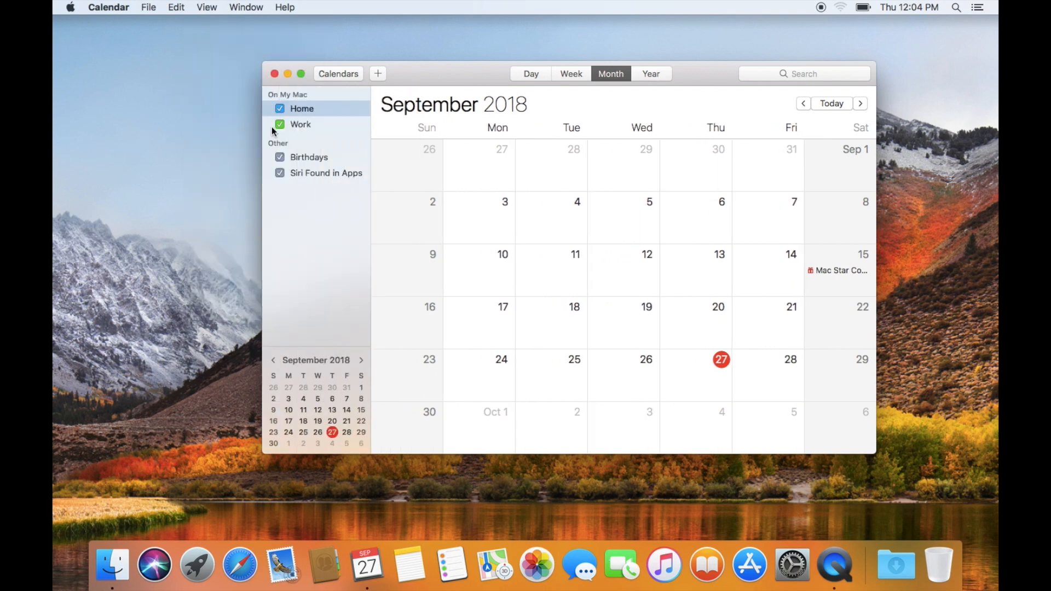
click(301, 108)
click(300, 125)
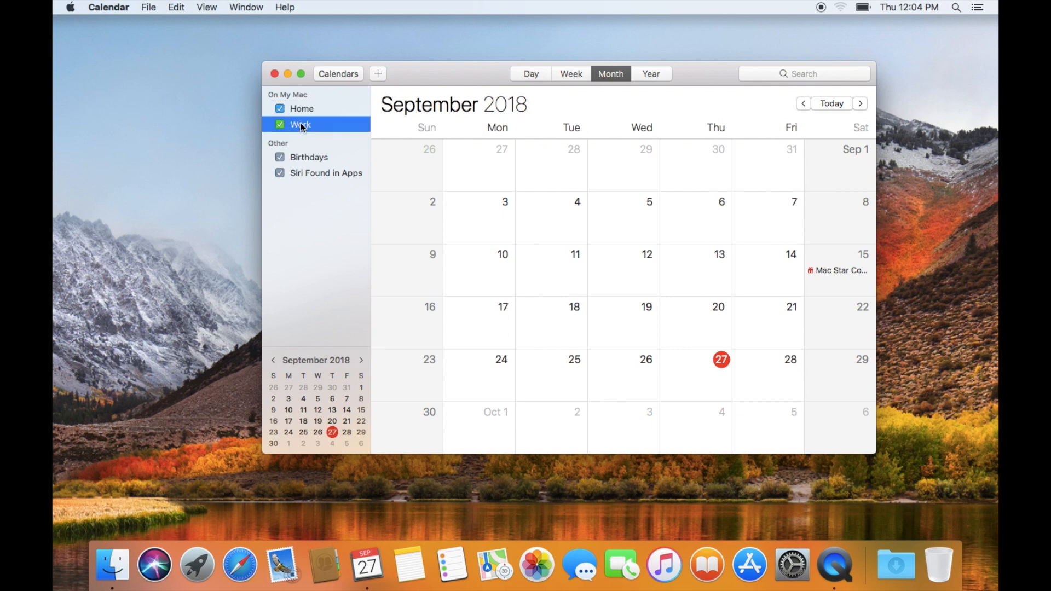
click(308, 158)
click(308, 173)
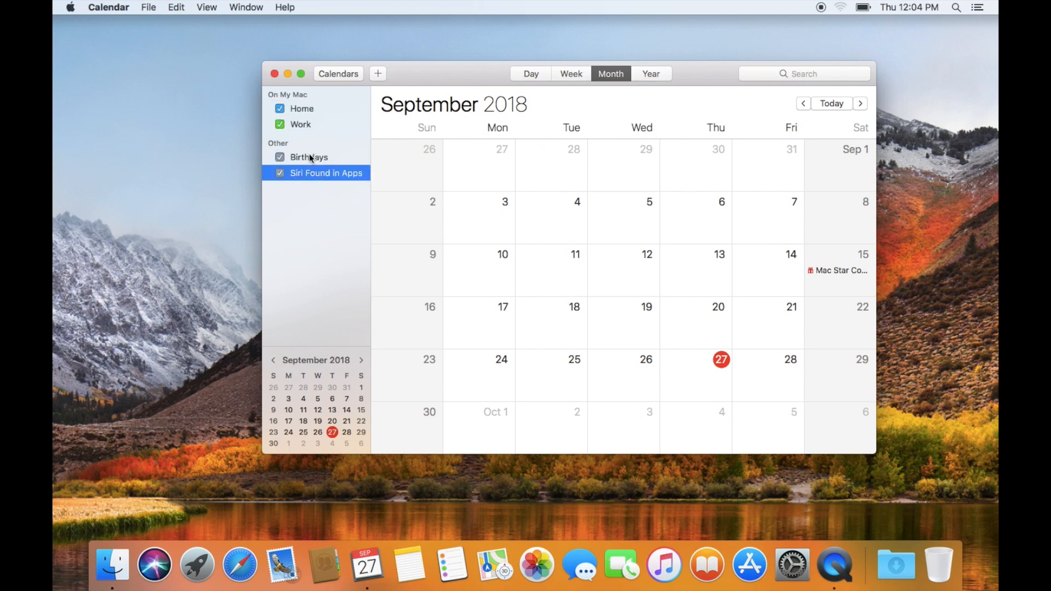
click(309, 153)
click(308, 124)
click(308, 110)
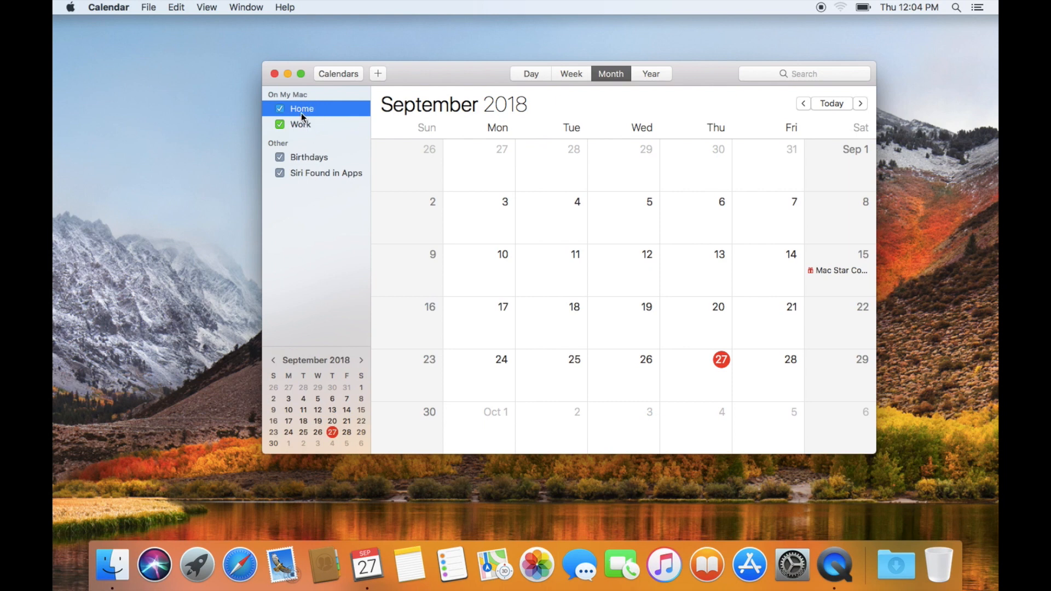
- Bring up the Work calendar's context menu and dismiss it
click(486, 225)
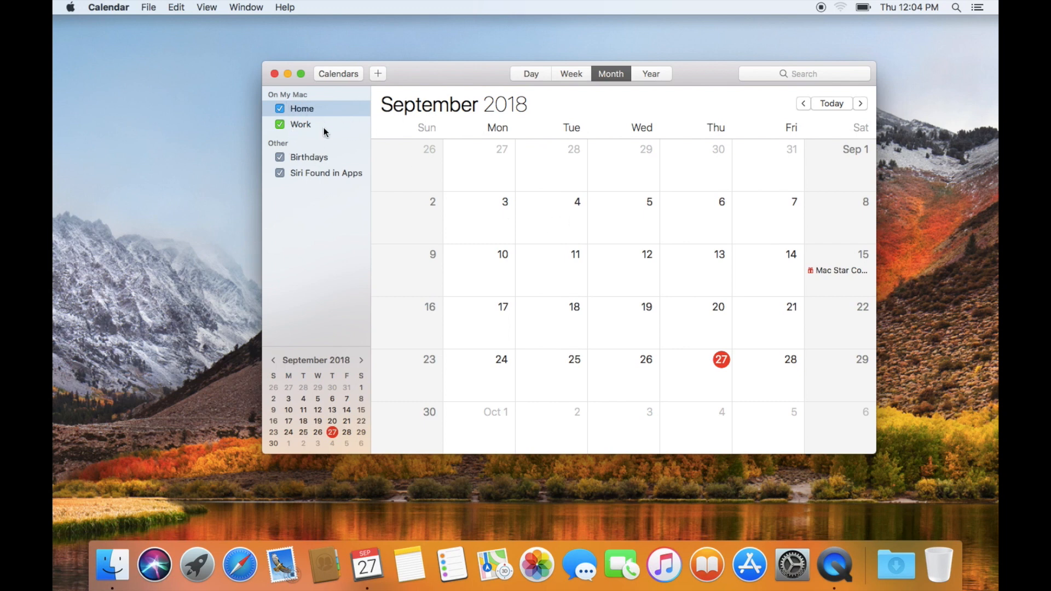
right_click(292, 133)
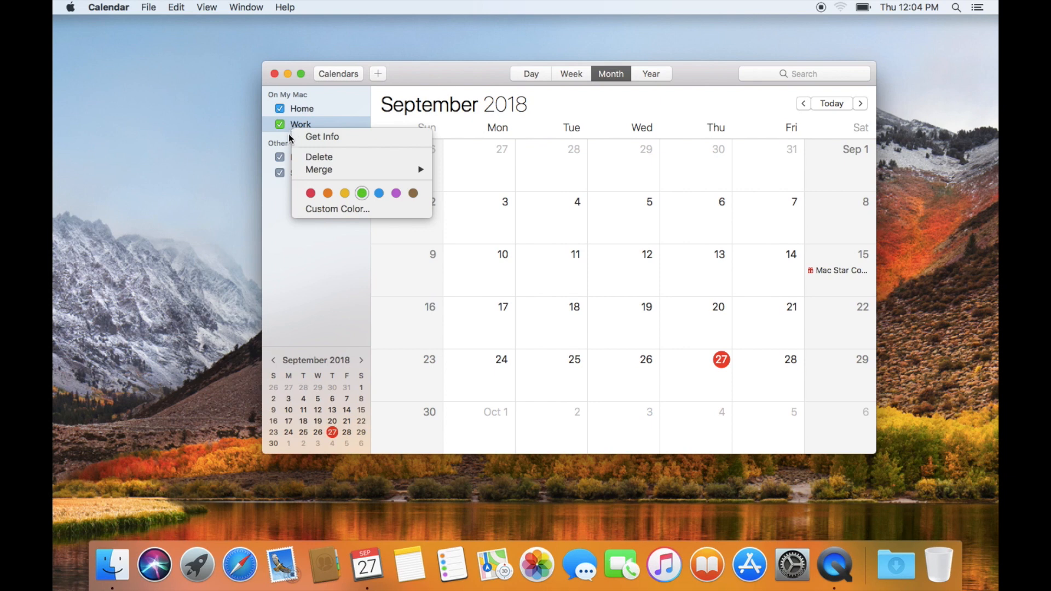
click(289, 138)
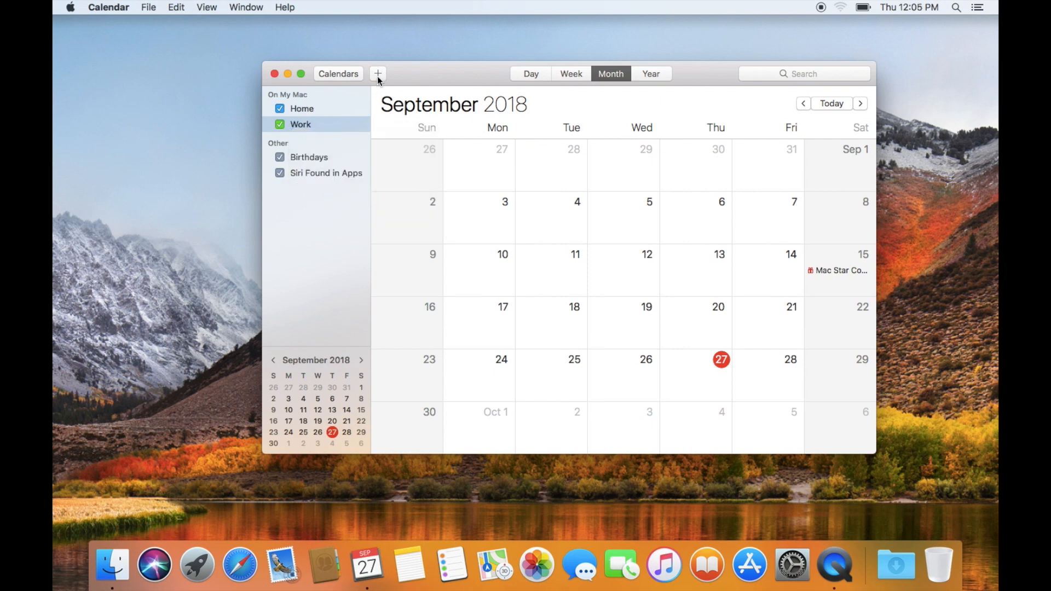
- Create a new event on Sep 3 titled 'pay credit capitol one $100'
right_click(489, 215)
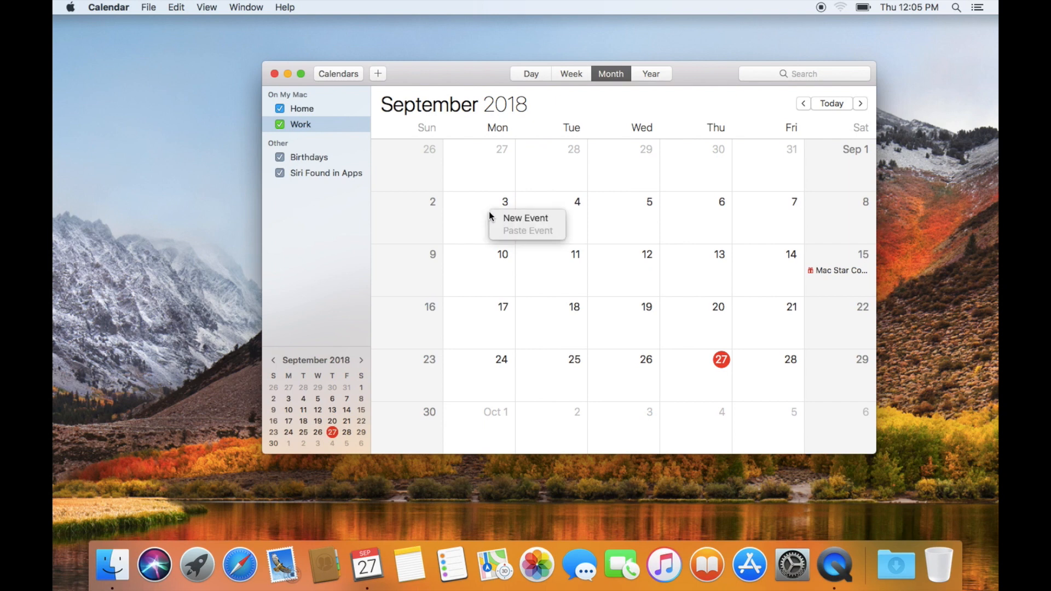
click(512, 219)
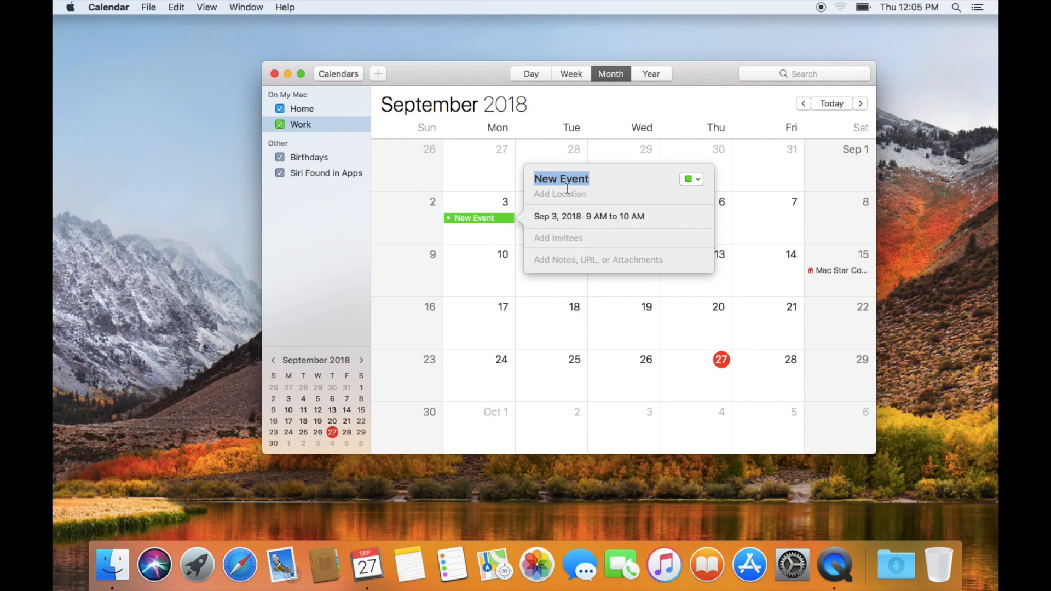
text(pay cre)
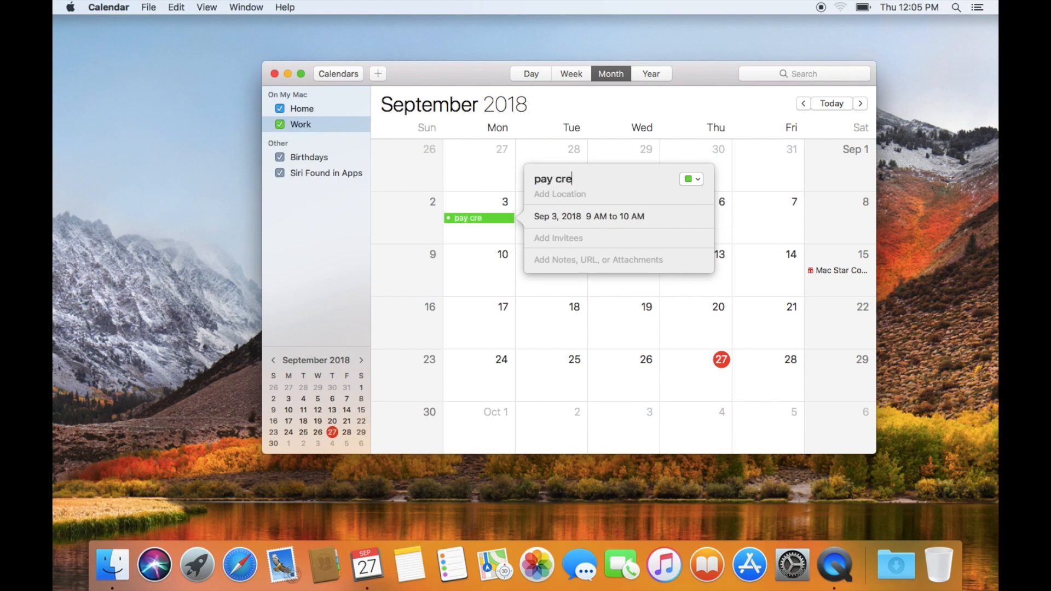
text(dit capitol c)
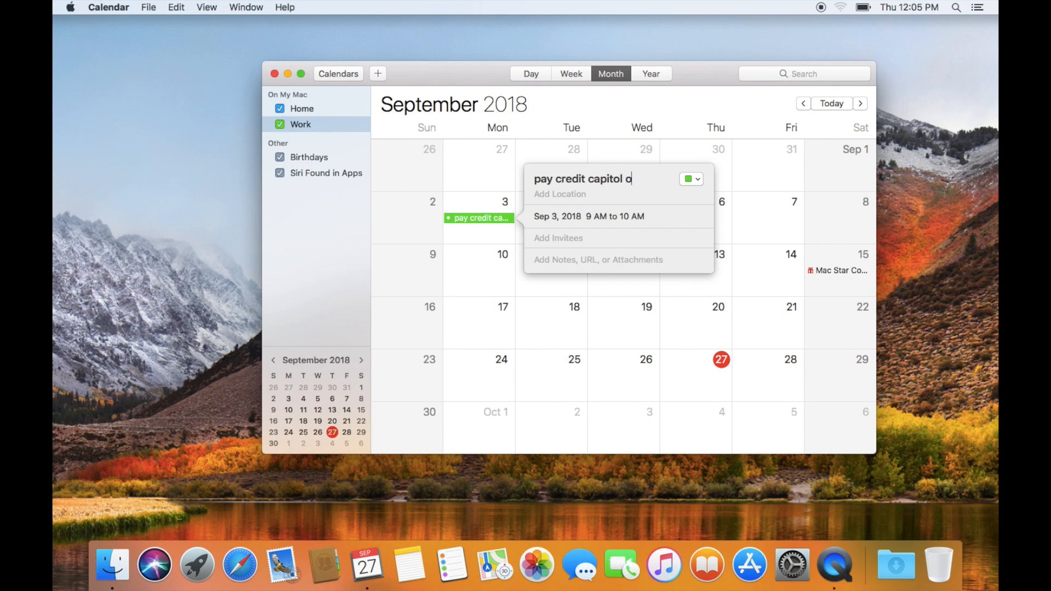
text(ne)
text($100)
- Try 'home' and 'work' as the event location, then leave it empty
text(home)
key(BackSpace)
key(BackSpace)
key(BackSpace)
key(BackSpace)
text(work)
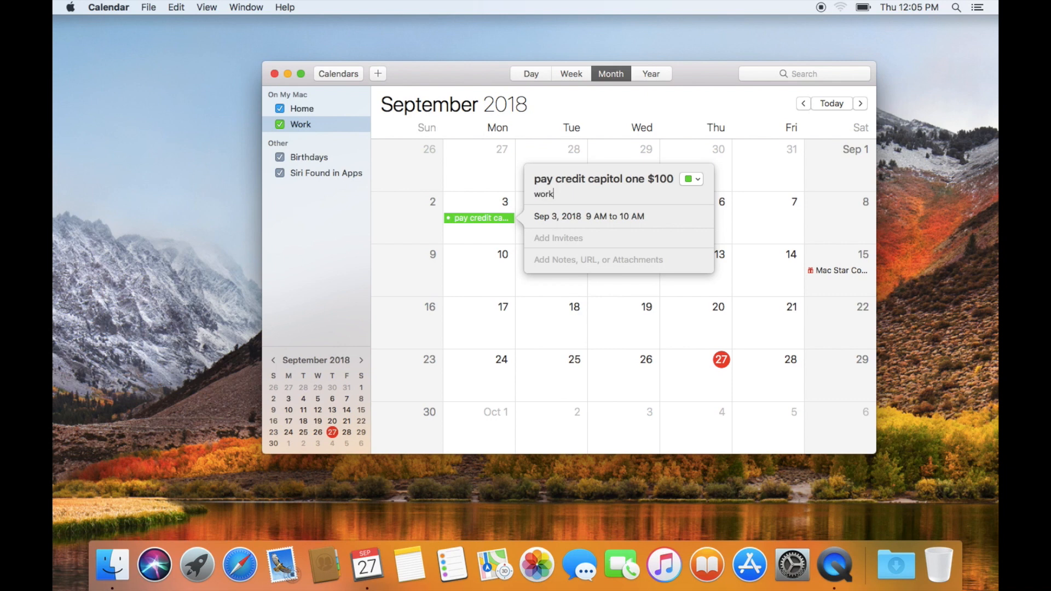
key(BackSpace)
key(BackSpace)
key(BackSpace)
key(BackSpace)
- Make the event a timed one-hour slot, 5:00–6:00 PM, repeating Every Month
click(571, 216)
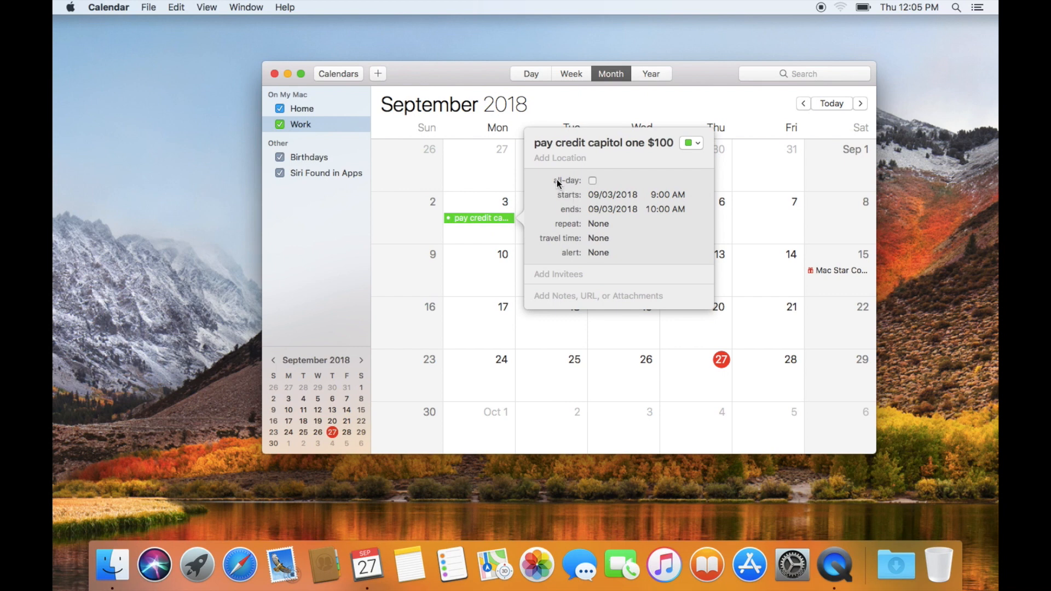
click(591, 182)
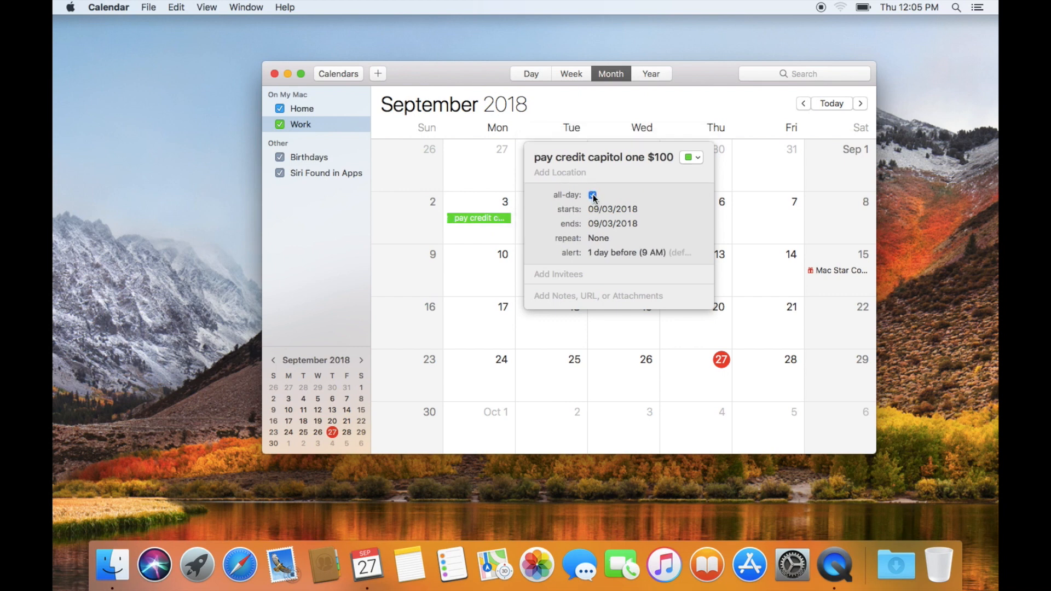
click(592, 195)
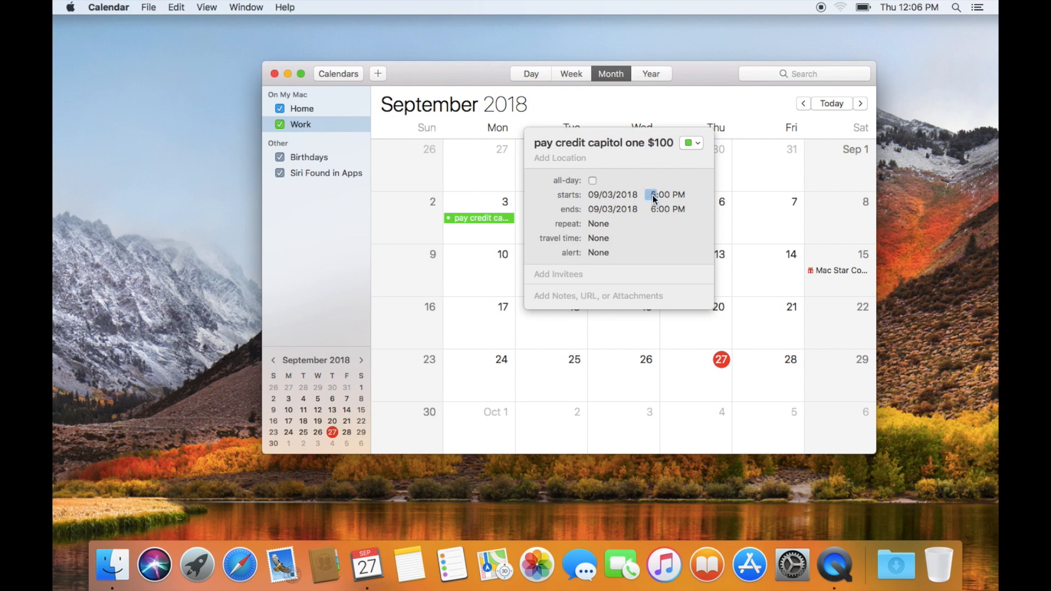
click(655, 209)
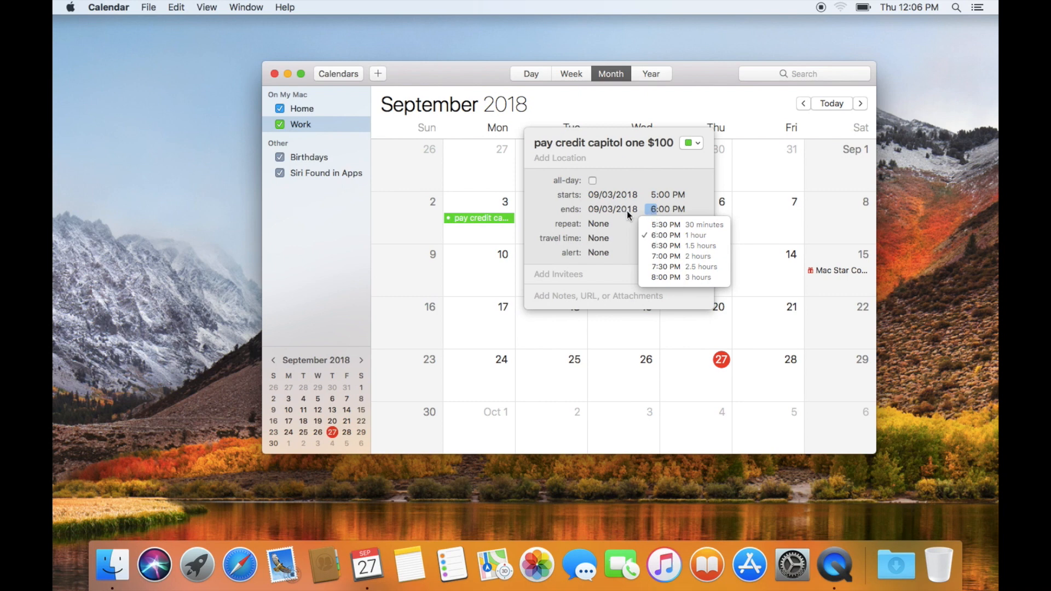
click(634, 211)
click(566, 225)
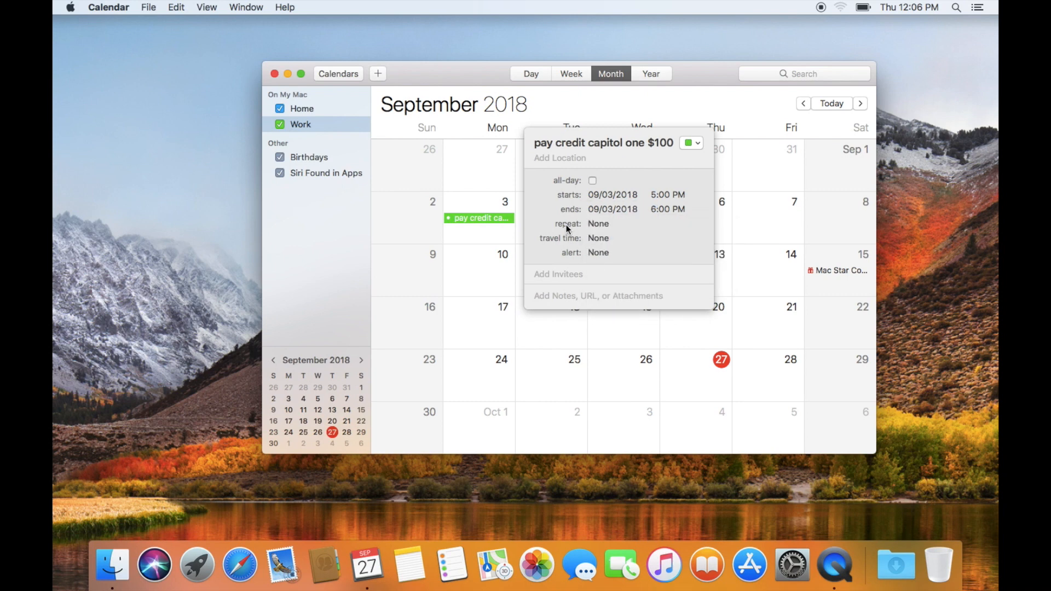
click(612, 229)
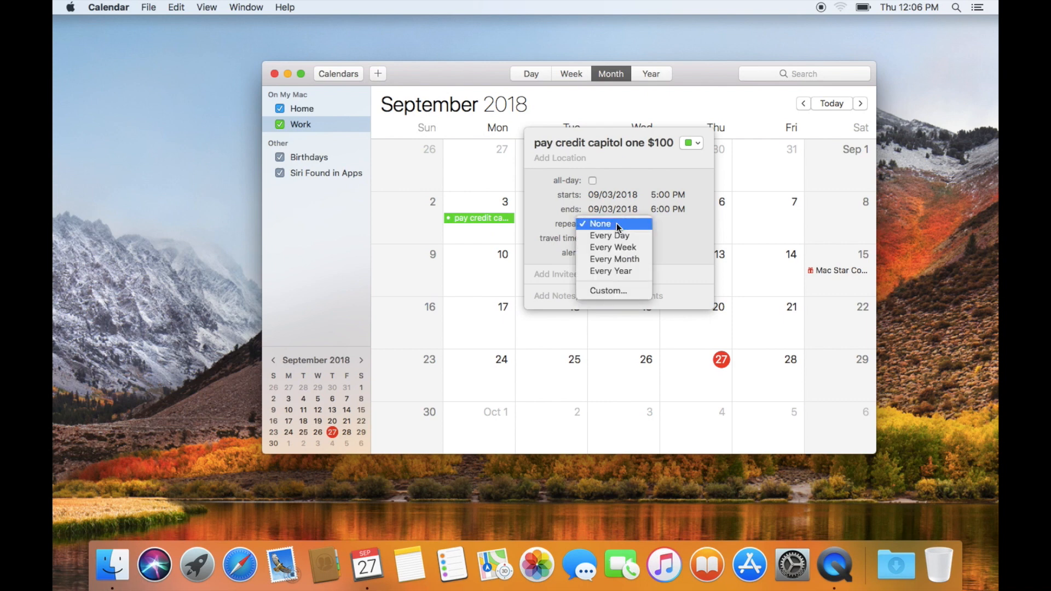
click(614, 262)
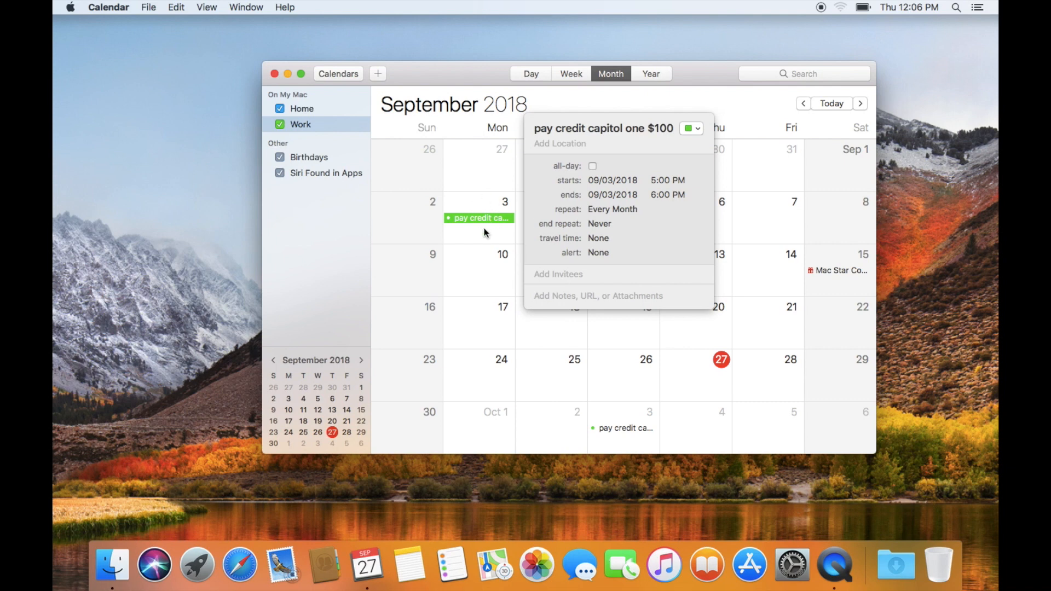
- Leave travel time unset and set the event's alert to 2 days before
click(606, 239)
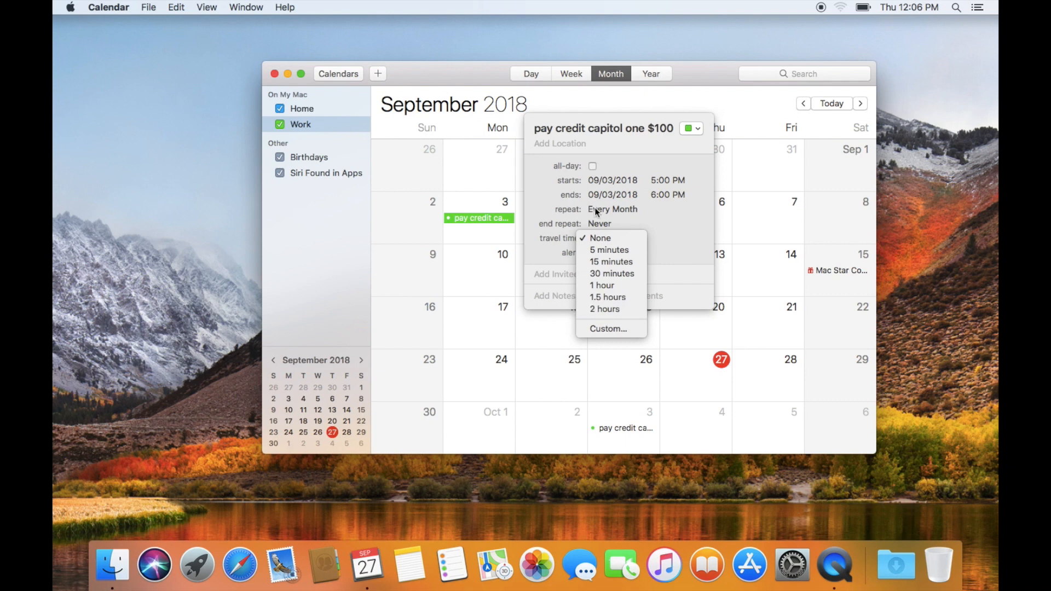
click(612, 331)
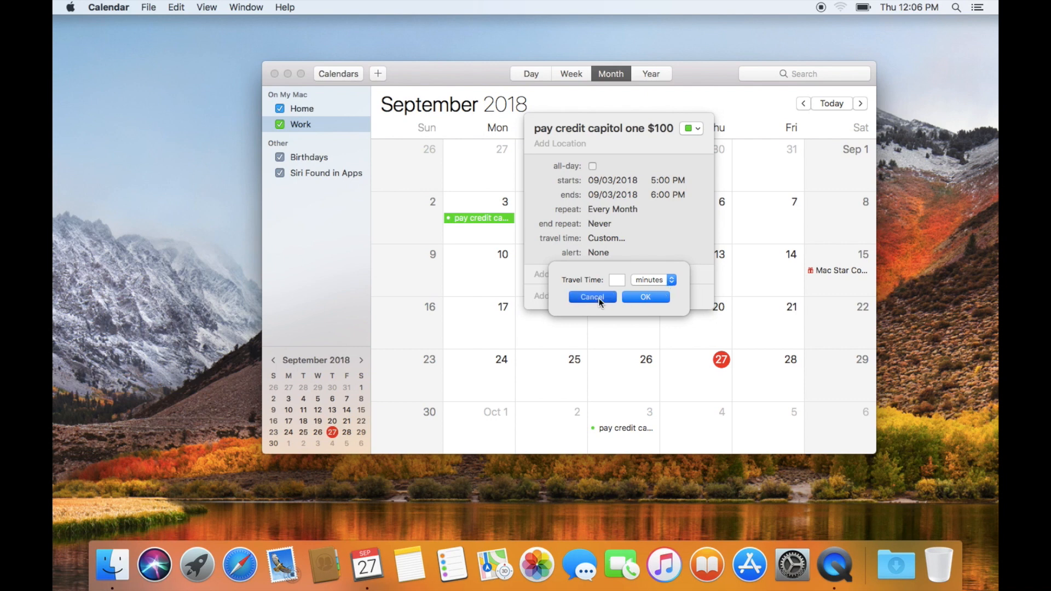
click(605, 298)
click(601, 252)
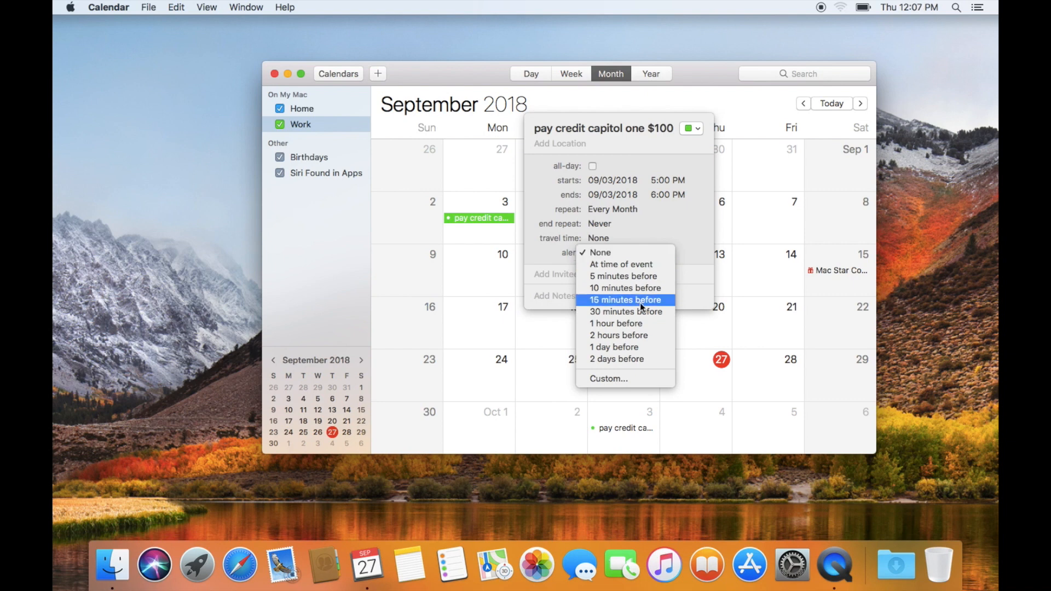
click(632, 362)
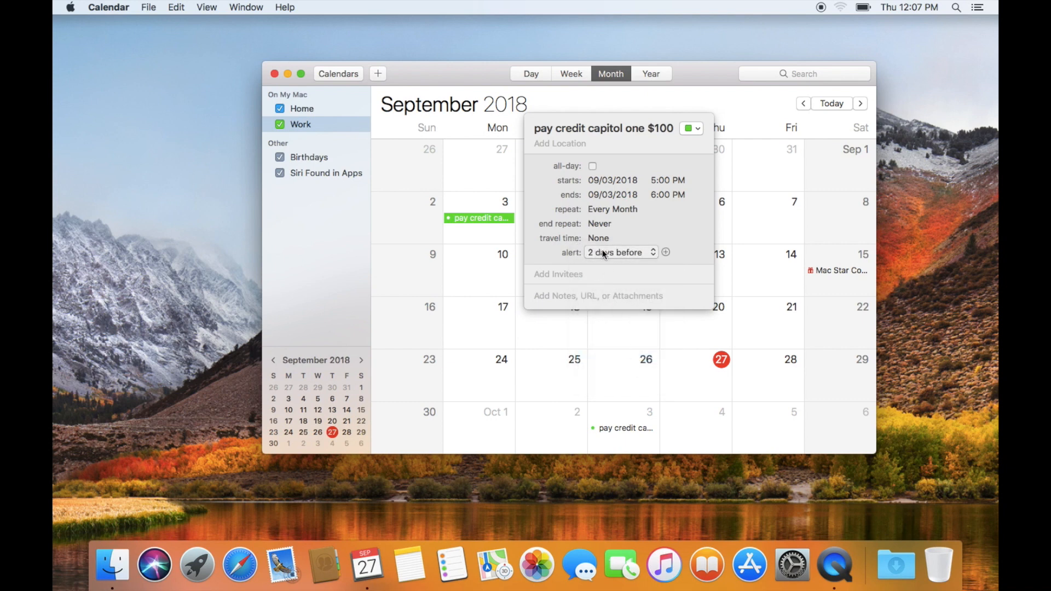
- Add alerts at 1 day and 1 hour before, then begin a Custom… fourth alert
click(666, 252)
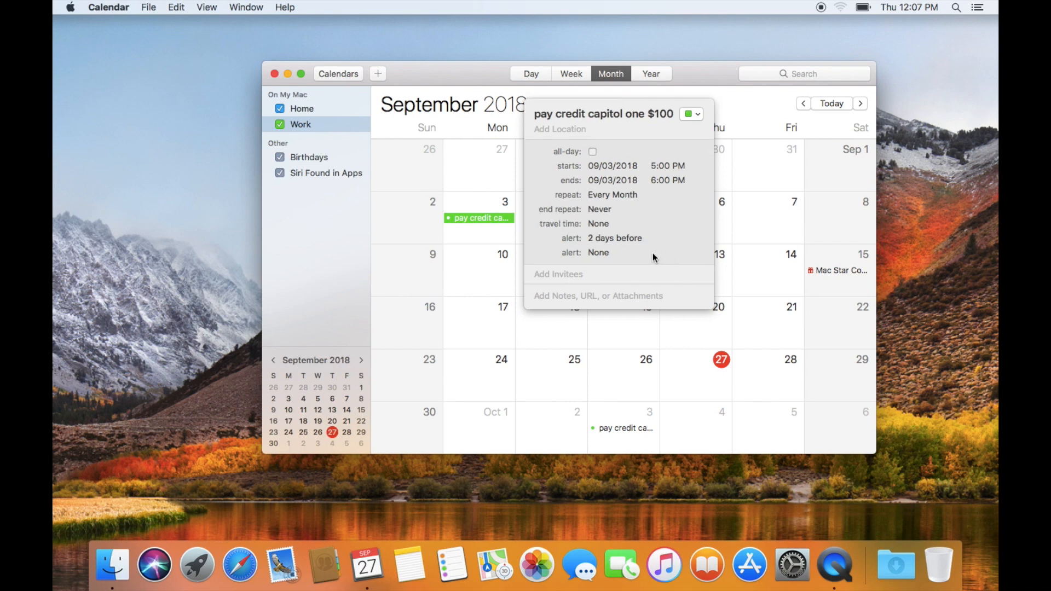
click(617, 252)
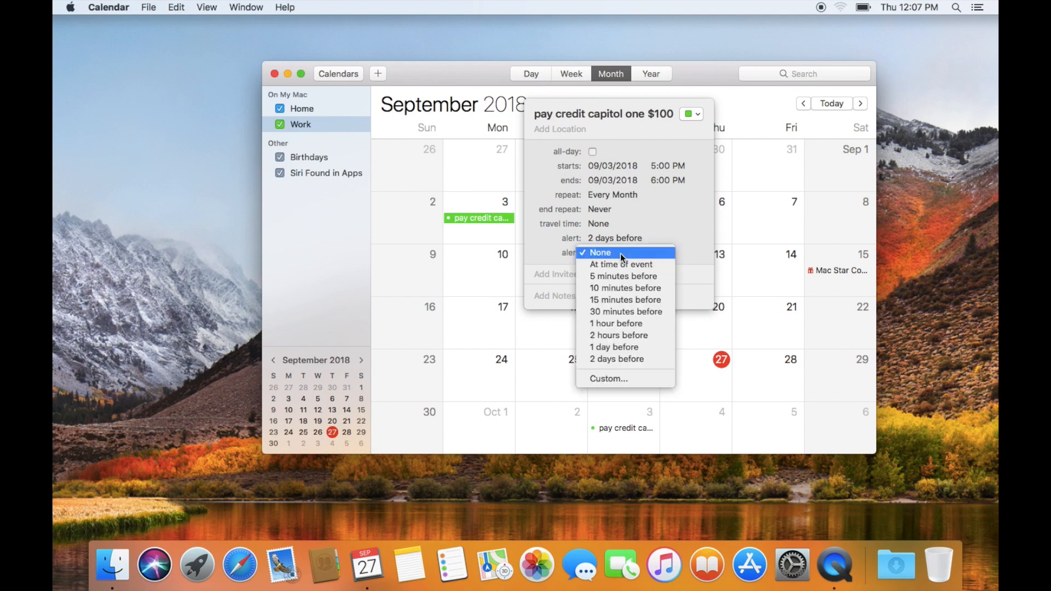
click(616, 348)
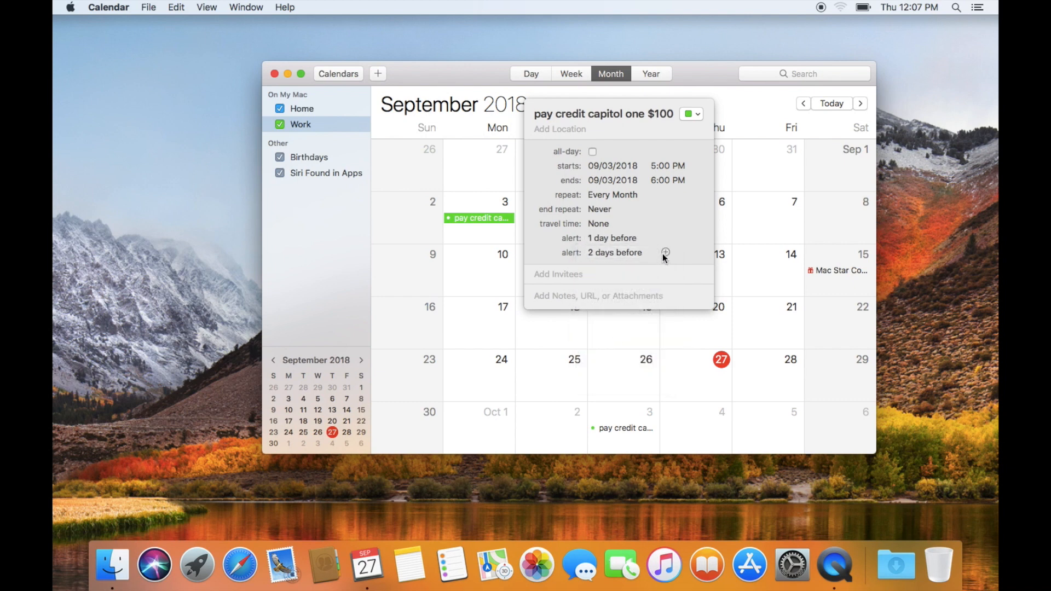
click(665, 252)
click(616, 252)
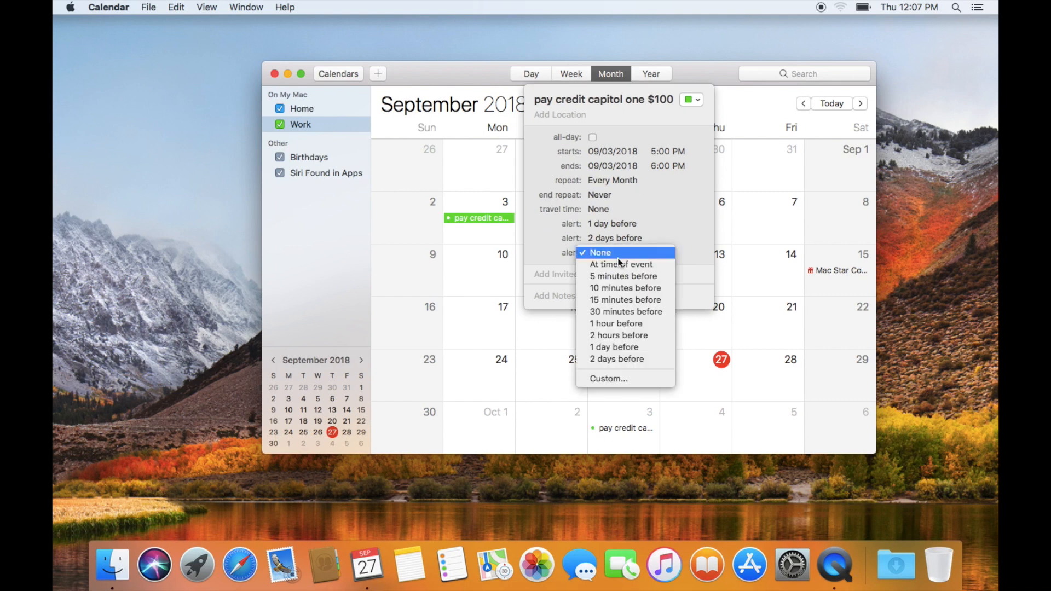
click(618, 323)
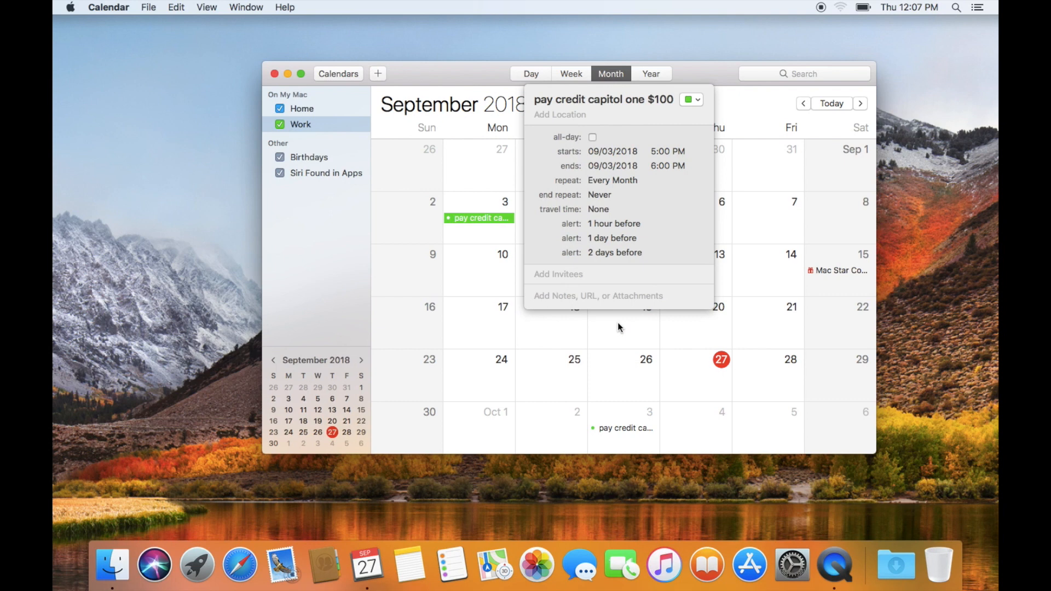
click(666, 252)
click(616, 253)
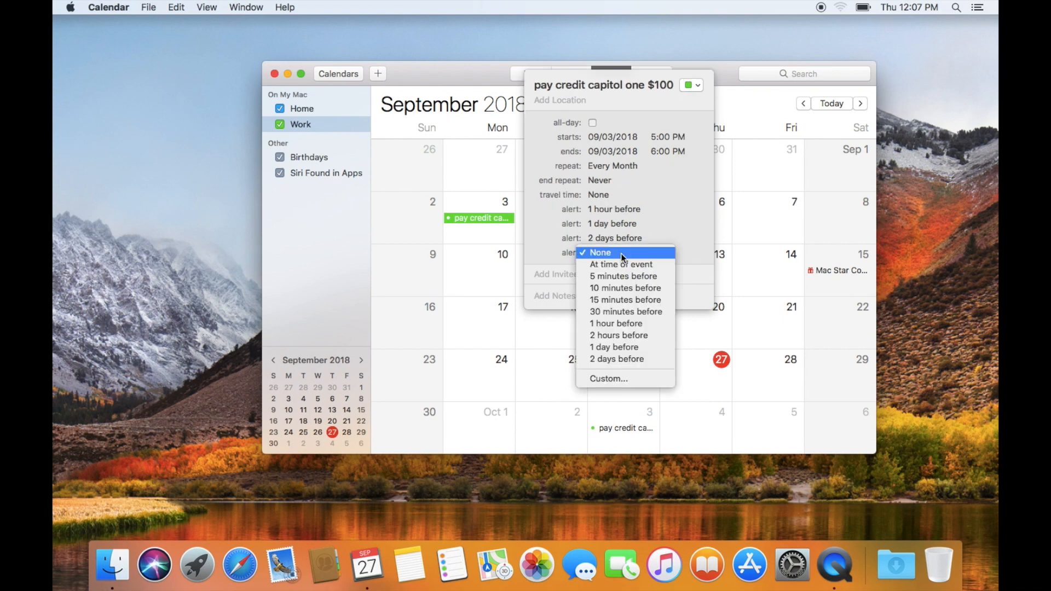
click(617, 379)
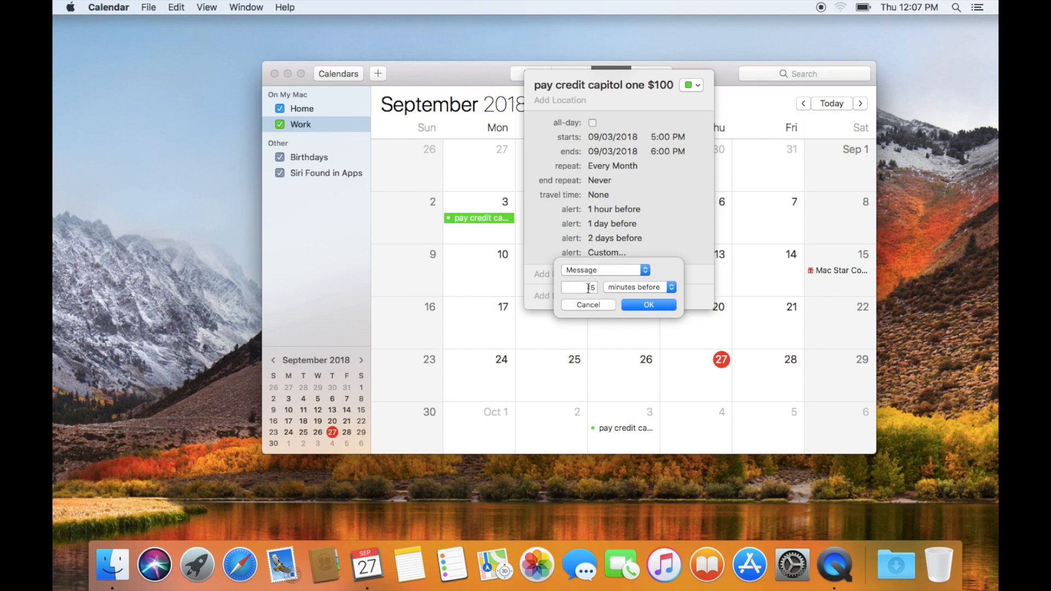
- Set the payment event's custom alert type to Open file at 15 minutes before, then close its details
right_click(587, 289)
click(590, 293)
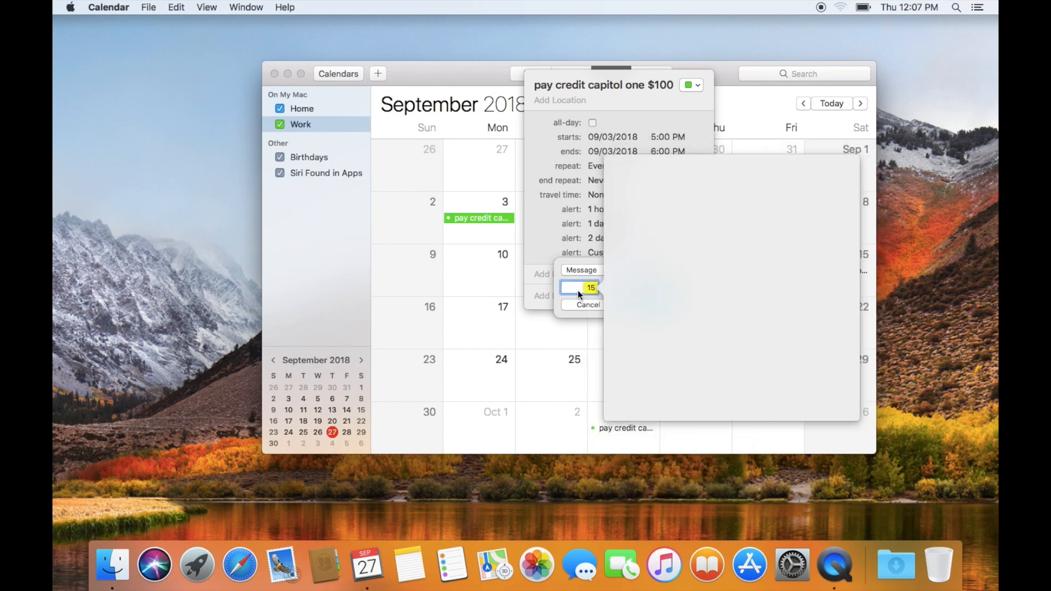
right_click(569, 290)
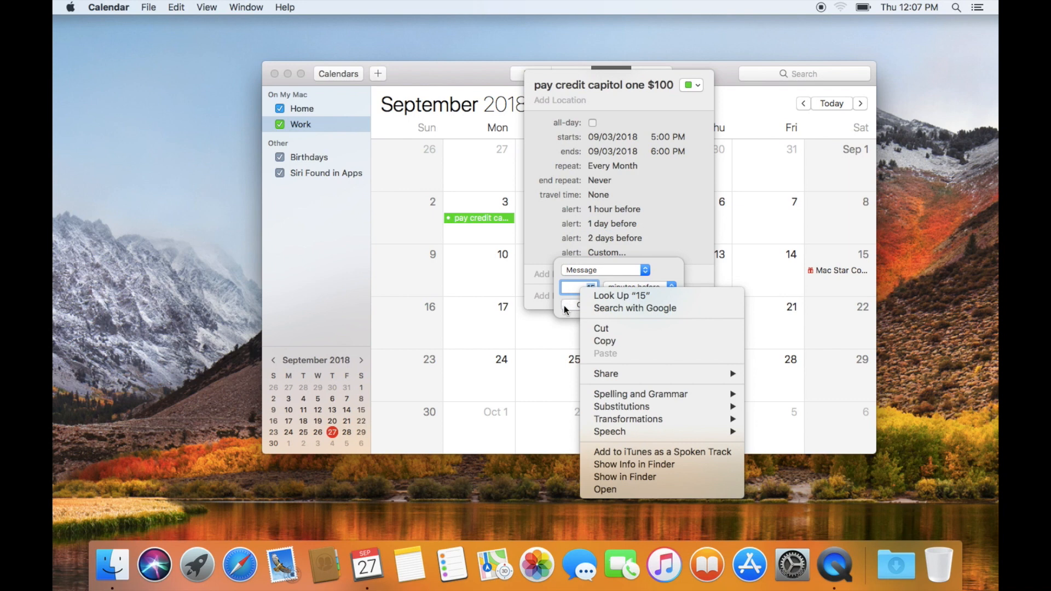
click(560, 307)
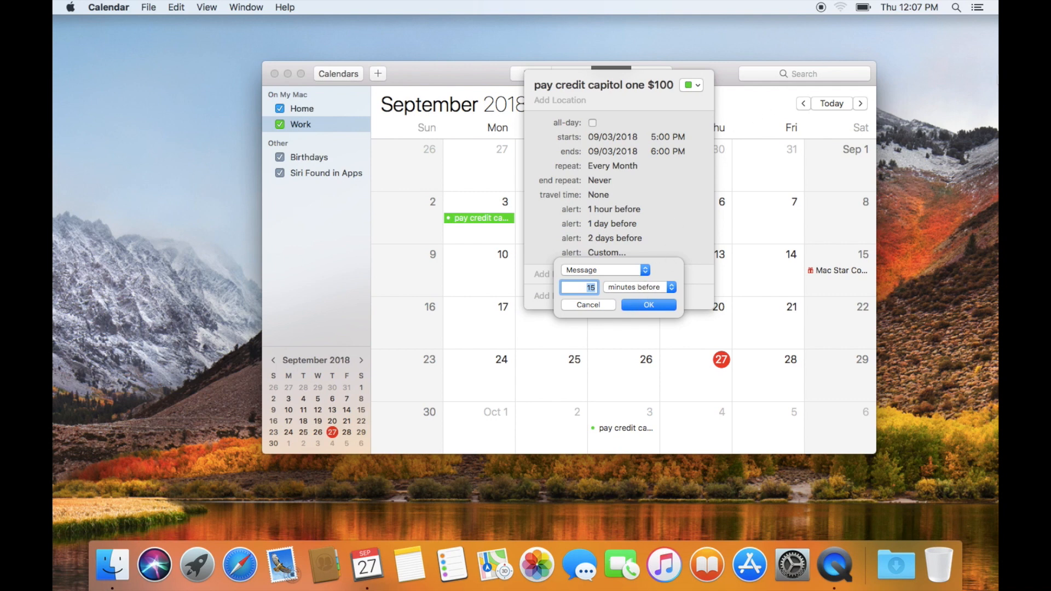
click(646, 270)
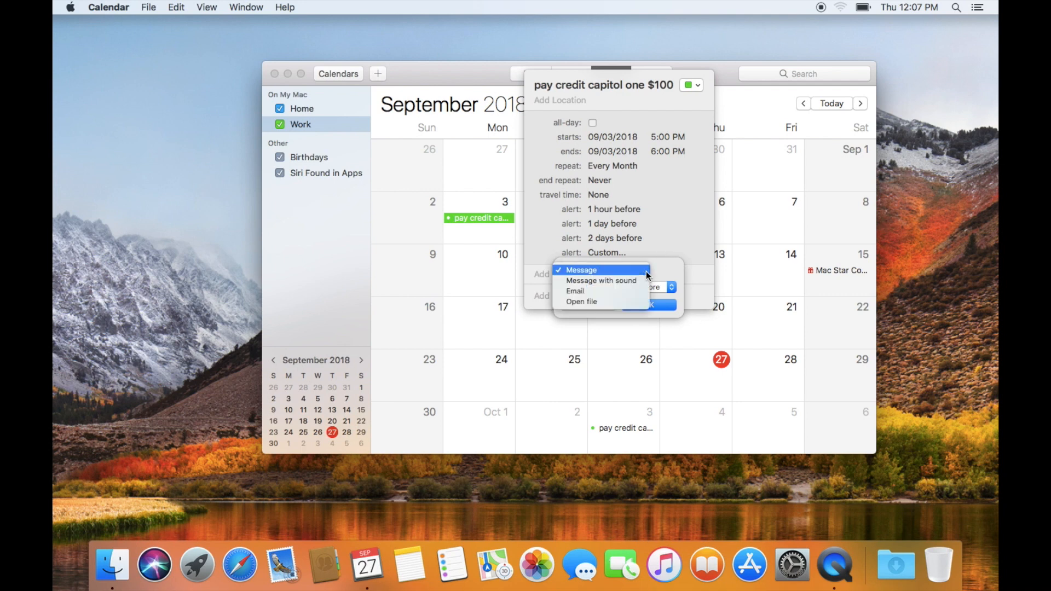
click(586, 302)
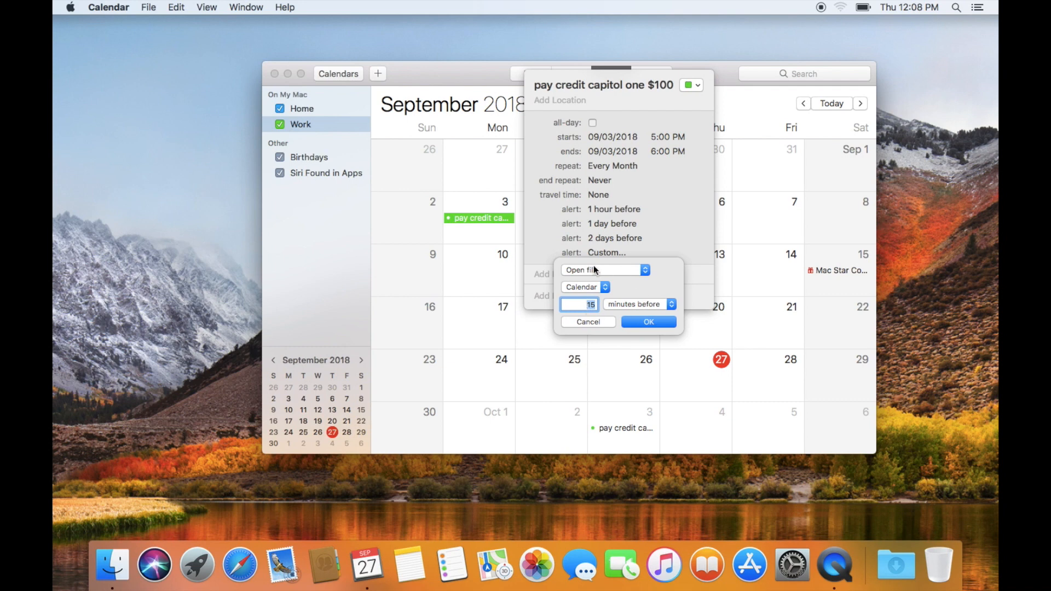
click(649, 327)
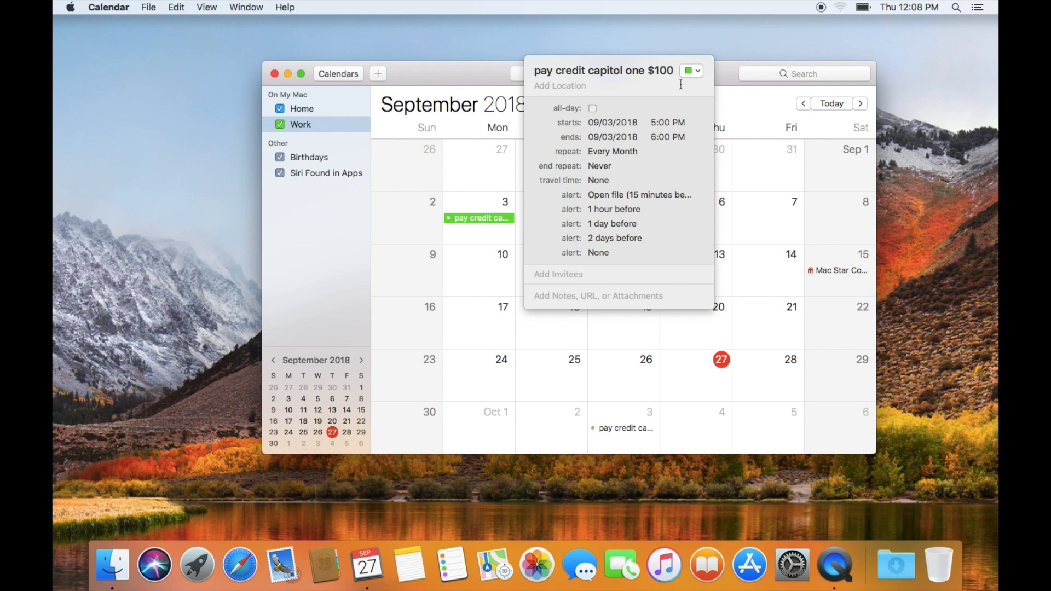
click(728, 127)
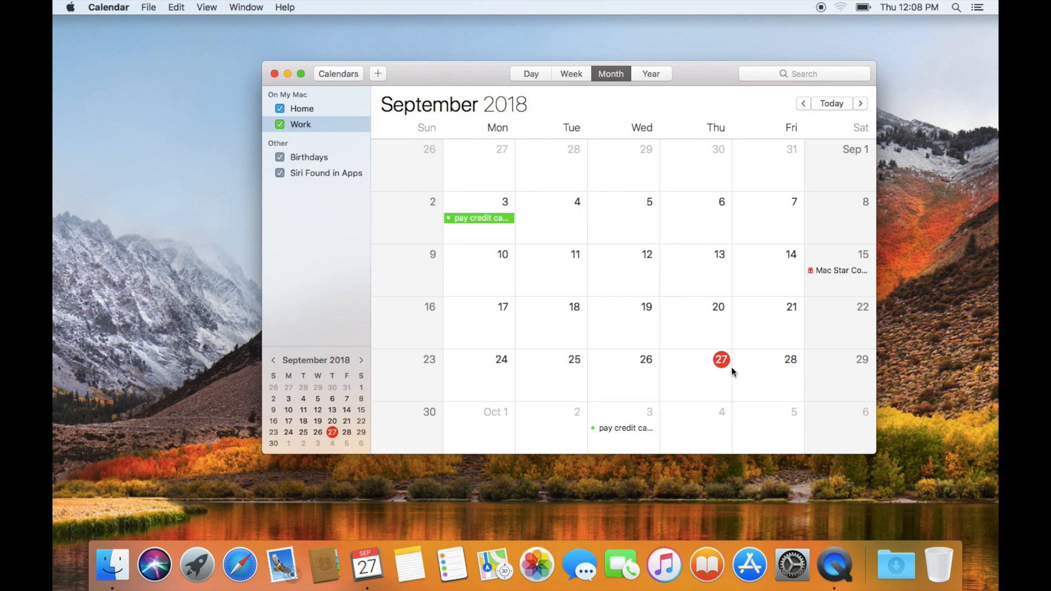
- Create a new non-repeating event on Thursday, September 27 starting at 12:10
right_click(696, 373)
click(706, 376)
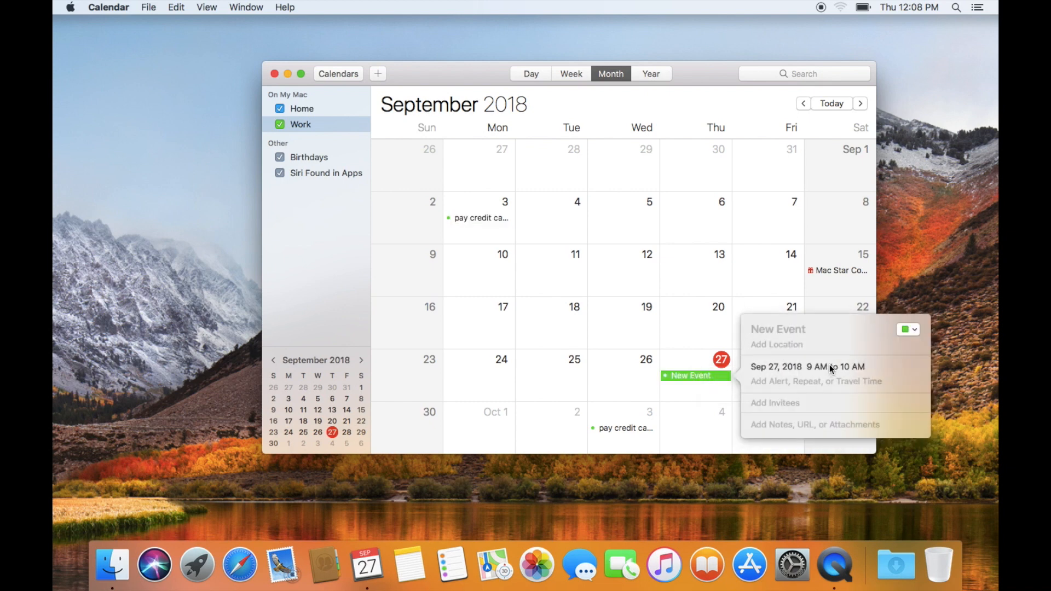
click(812, 367)
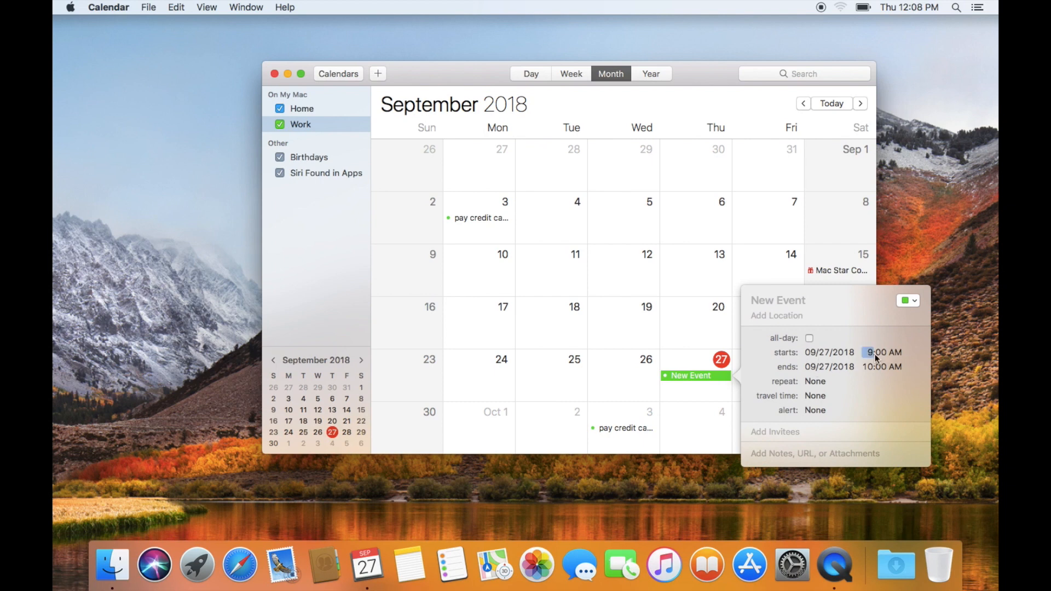
text(12)
key(Tab)
text(10)
click(824, 379)
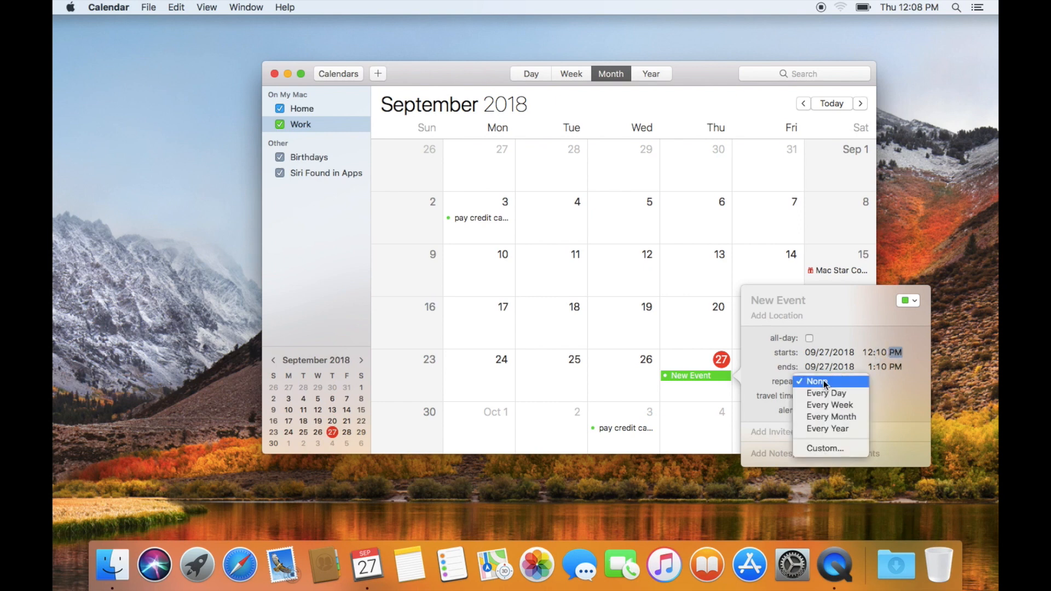
click(824, 380)
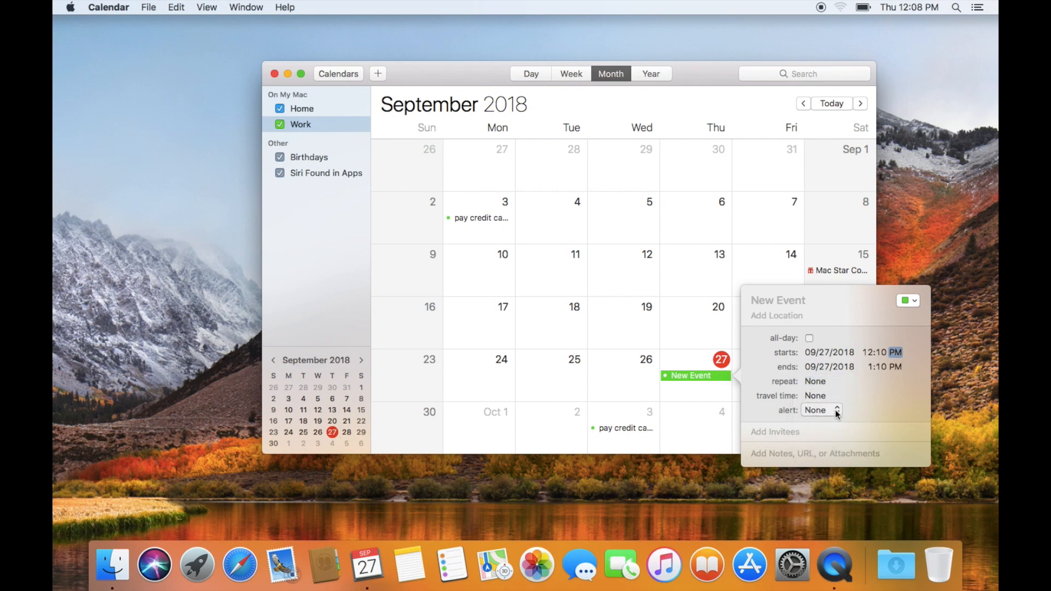
- Give the new event a custom Message with sound alert 1 minute before
click(836, 414)
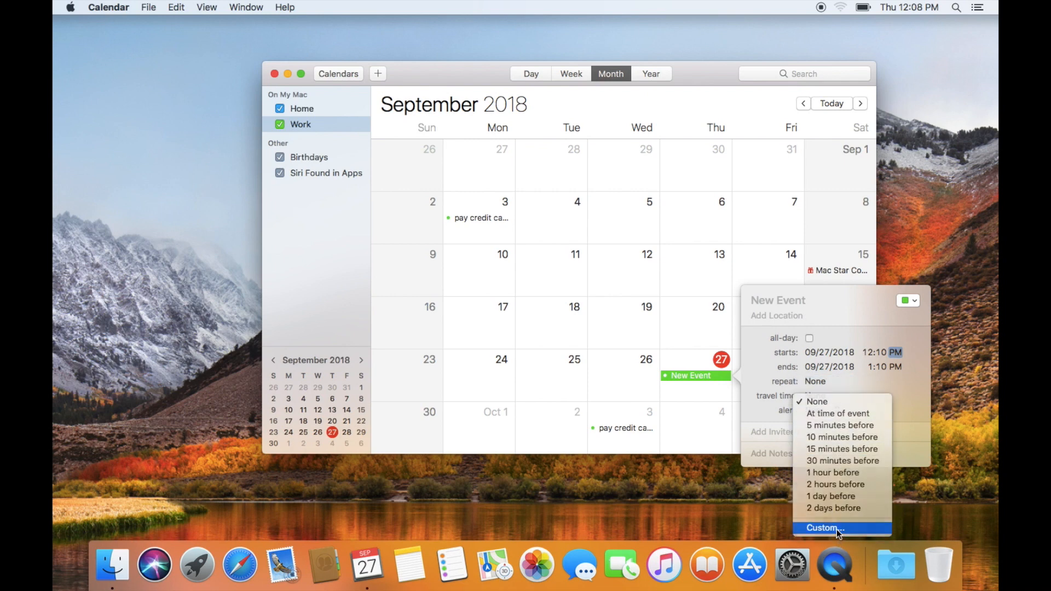
click(836, 528)
click(819, 427)
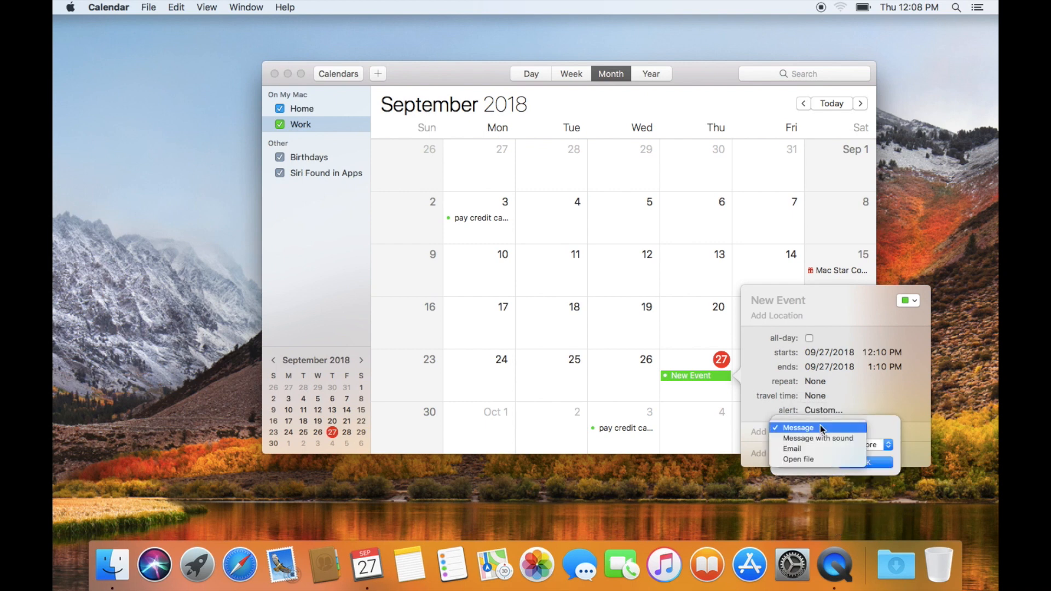
click(821, 438)
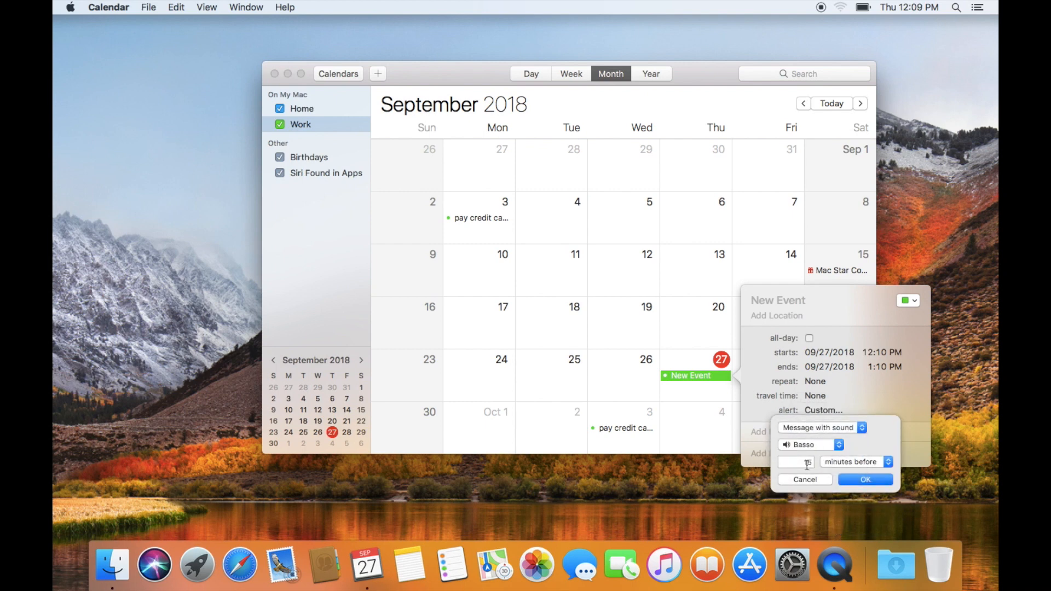
drag(805, 464, 819, 465)
text(1)
click(853, 479)
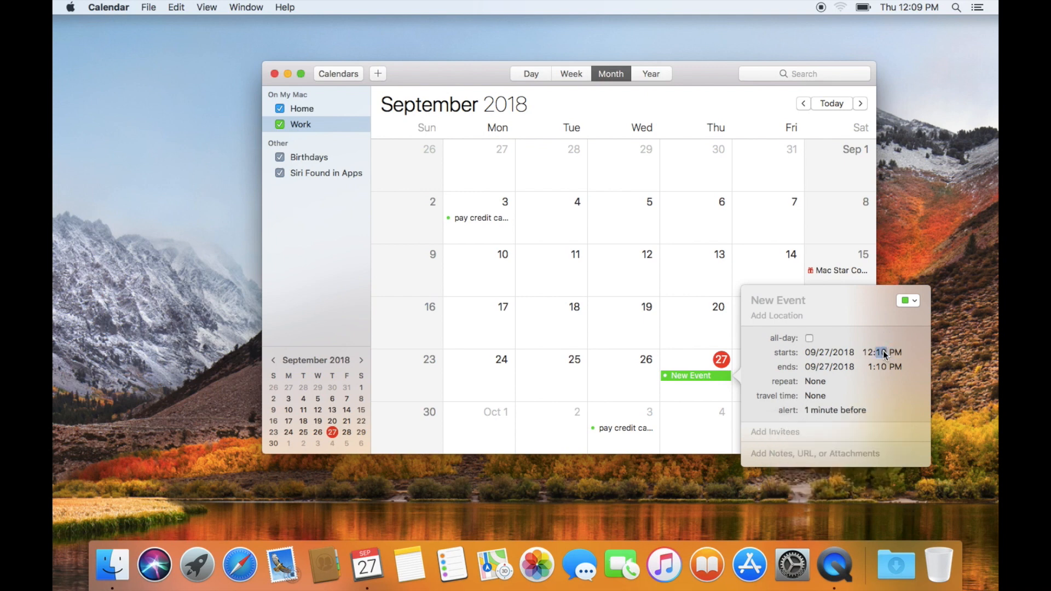
key(Return)
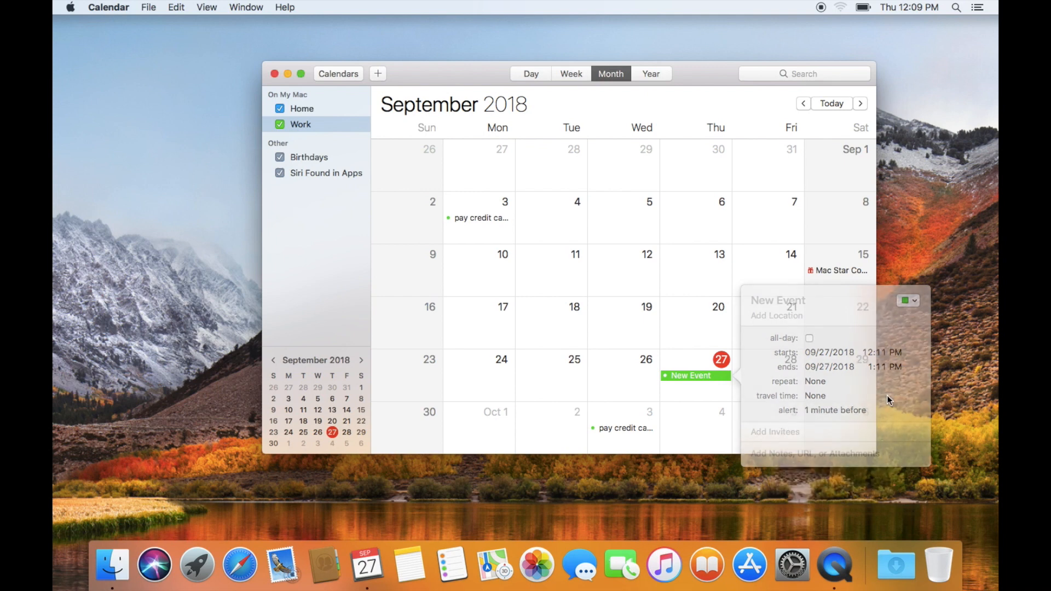
- Rename the new event to 'meeting'
right_click(701, 376)
click(714, 383)
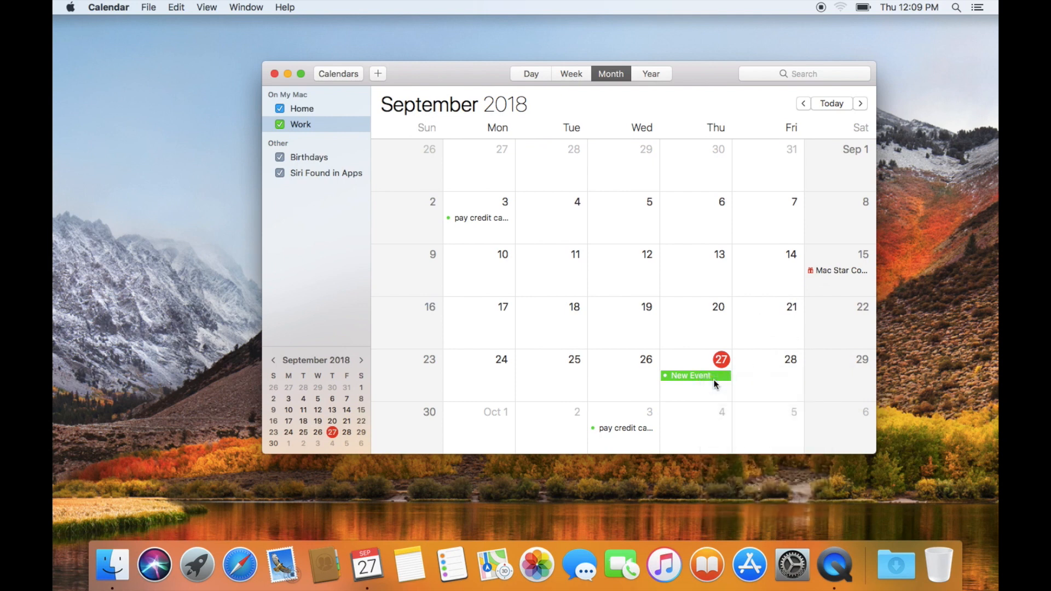
click(82, 44)
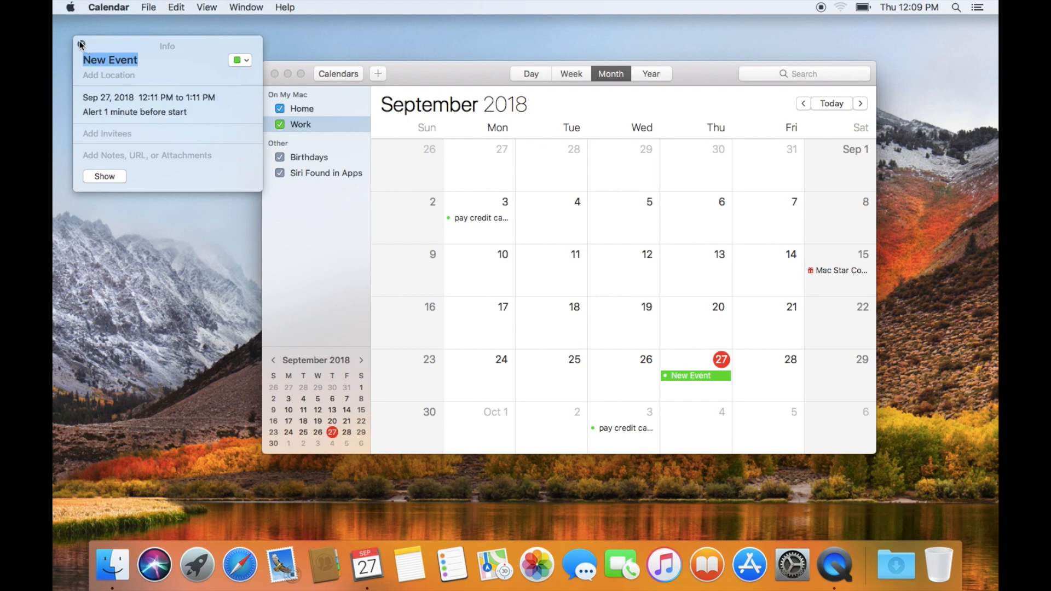
double_click(698, 375)
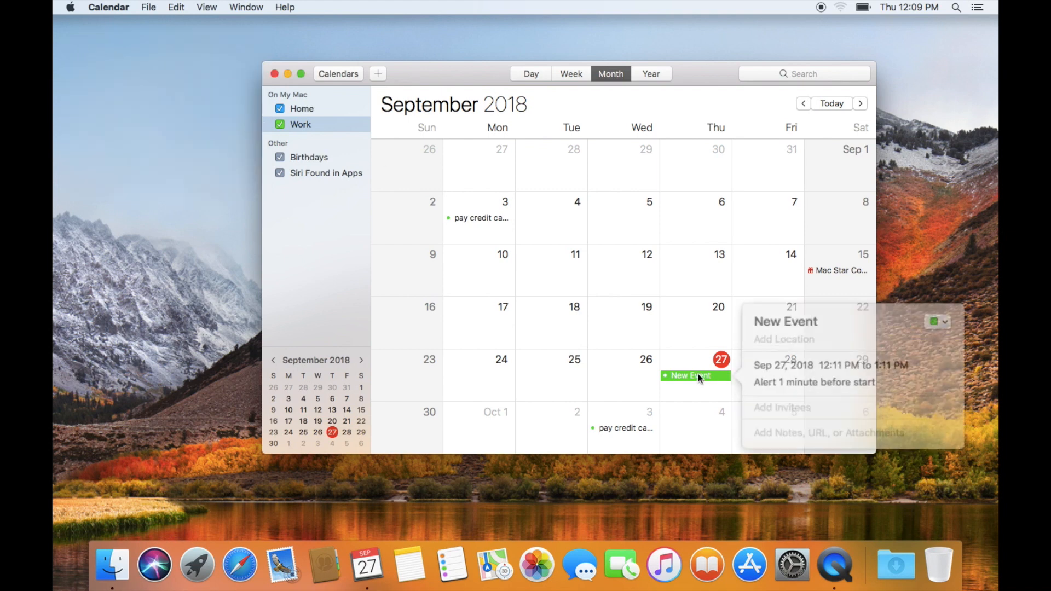
double_click(795, 328)
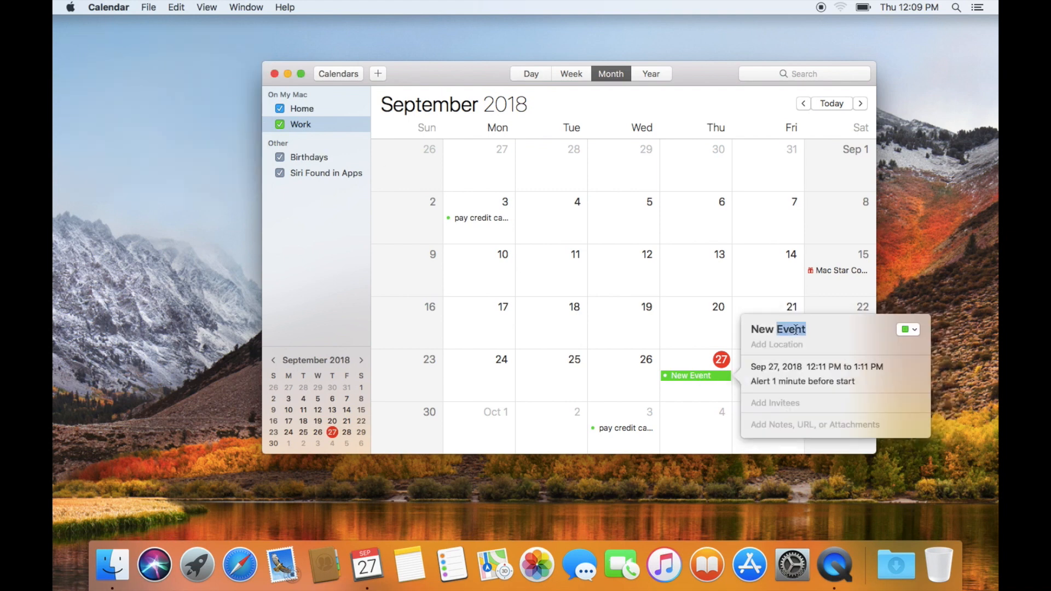
key(cmd+a)
text(meeting)
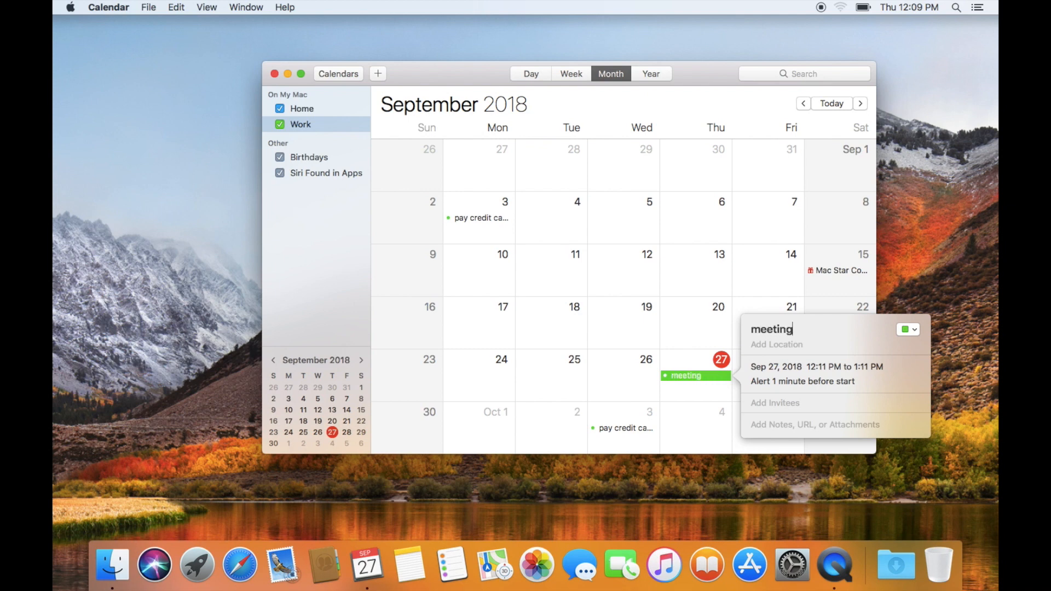
key(Return)
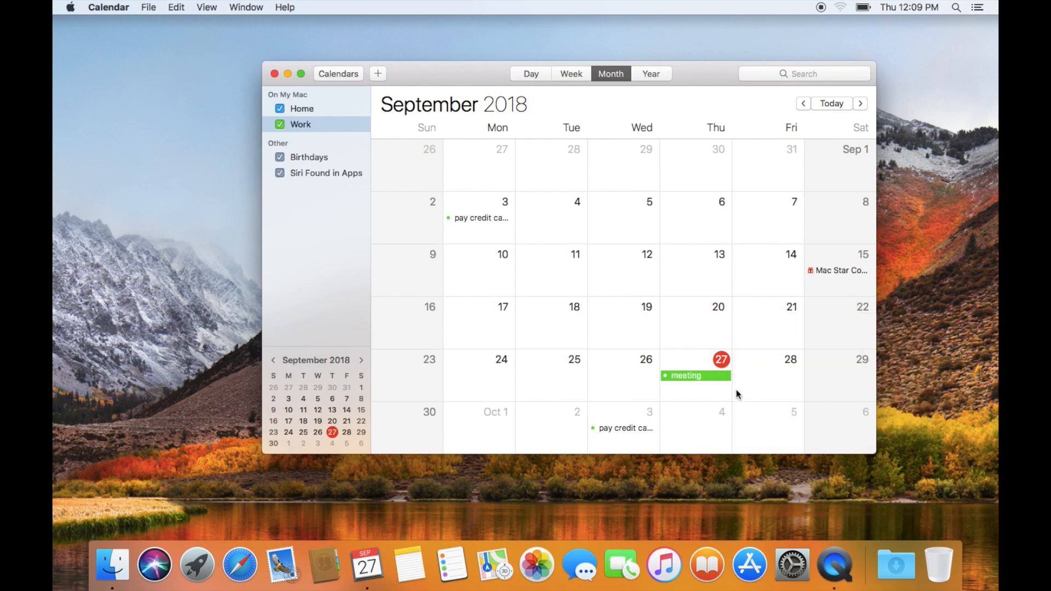
- Add 'mac' as a meeting invitee, picking the Mac Star Computers contact suggestion
double_click(698, 375)
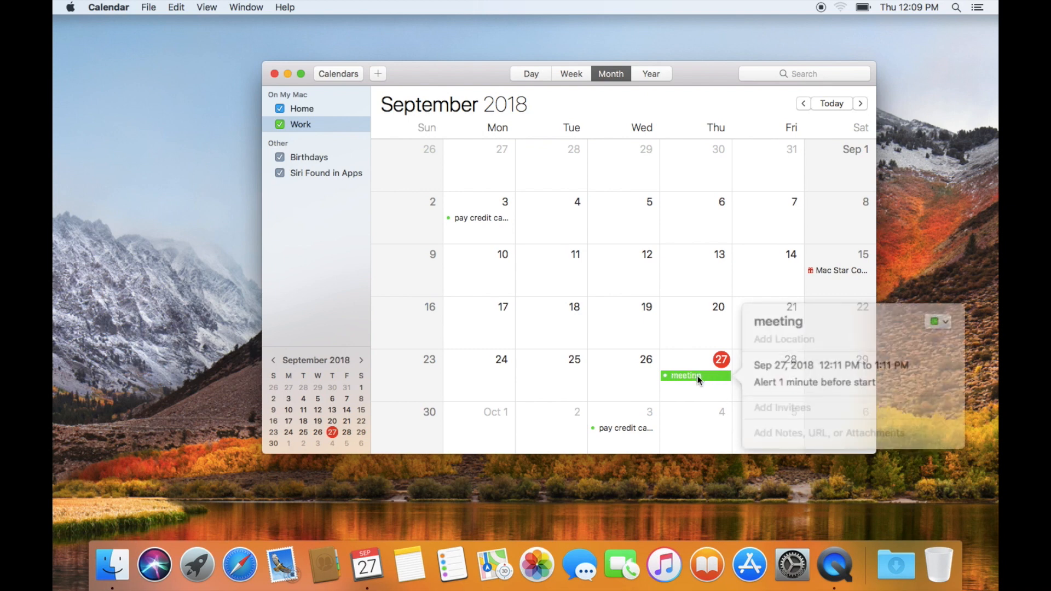
click(777, 408)
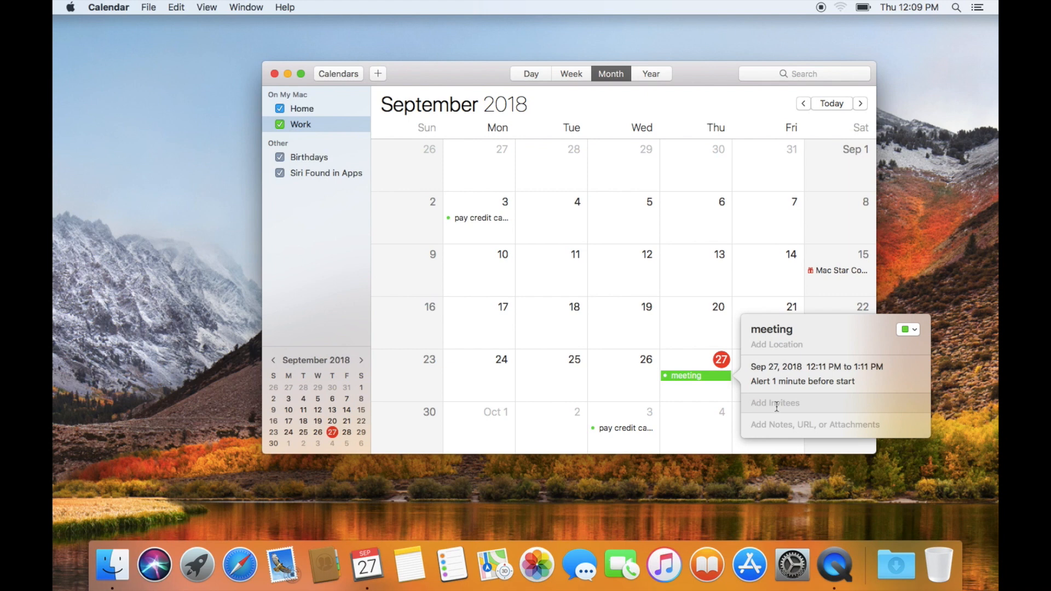
click(772, 429)
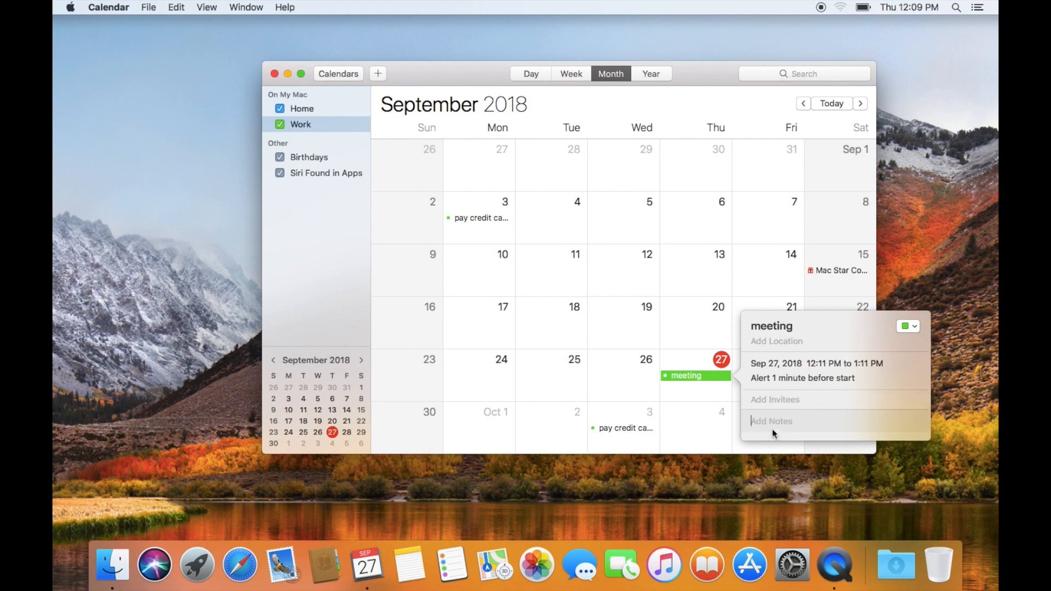
click(771, 404)
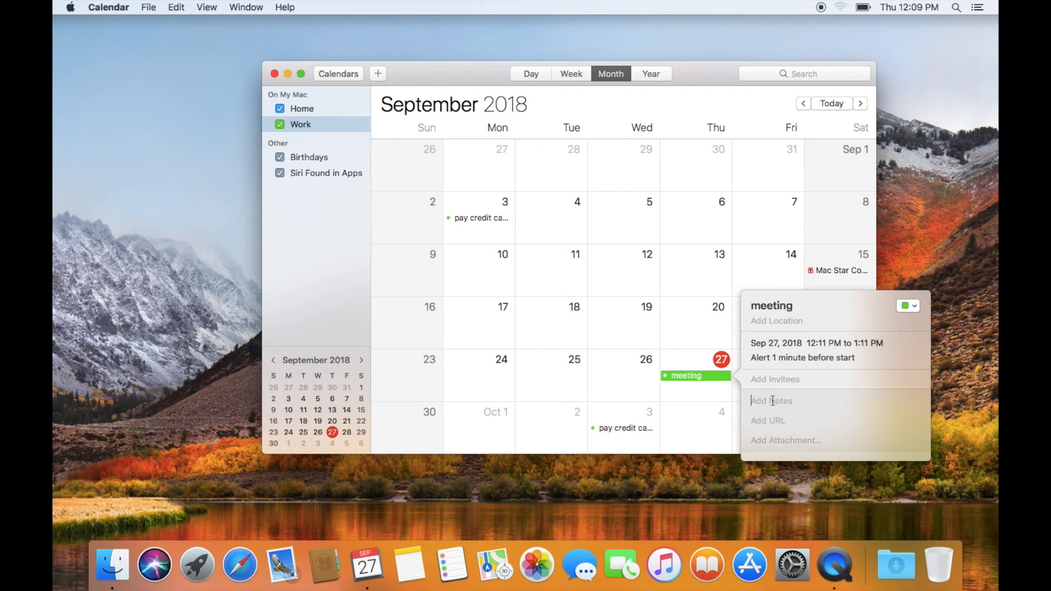
click(770, 379)
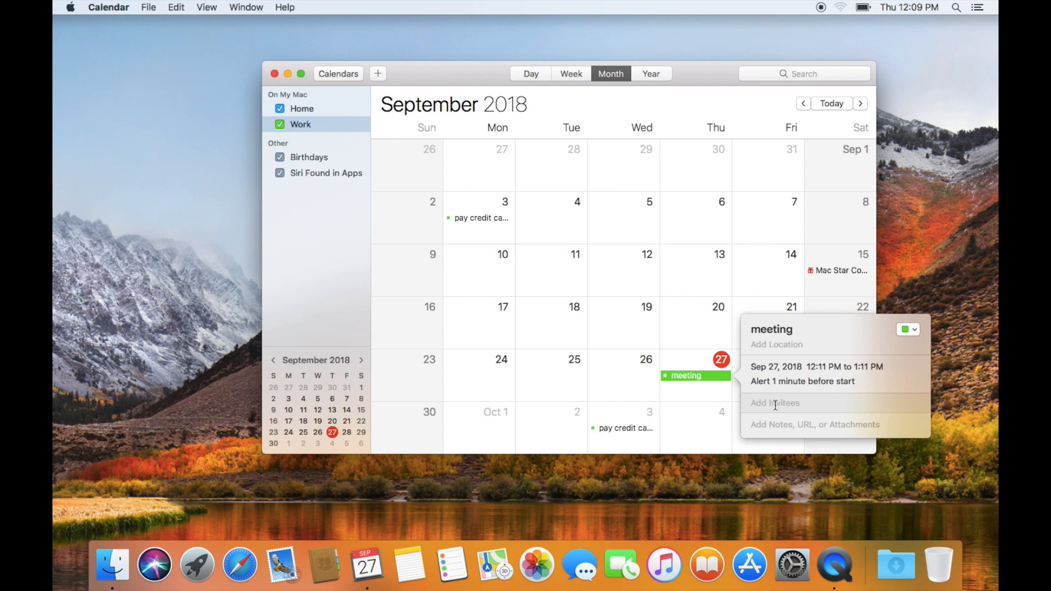
text(mac Star Computers)
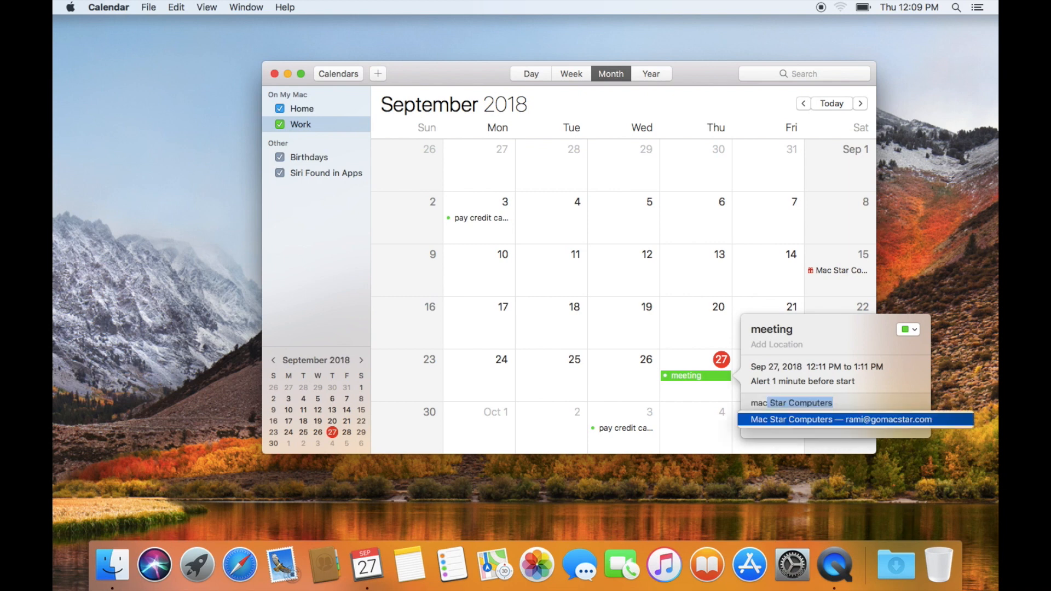
click(802, 422)
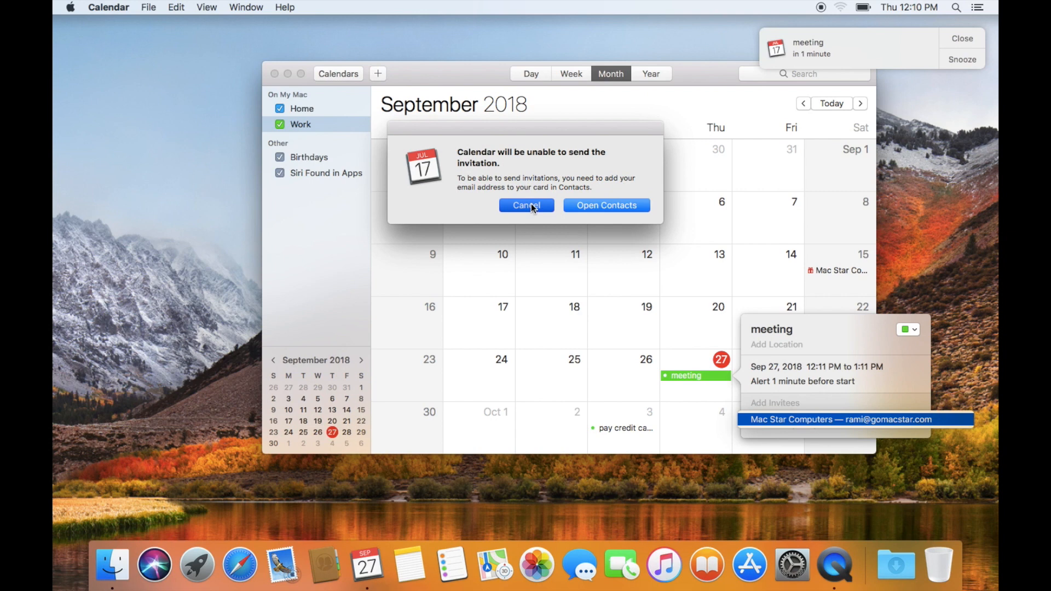
- Cancel the unable-to-send-invitation warning and close the meeting reminder banner
click(527, 205)
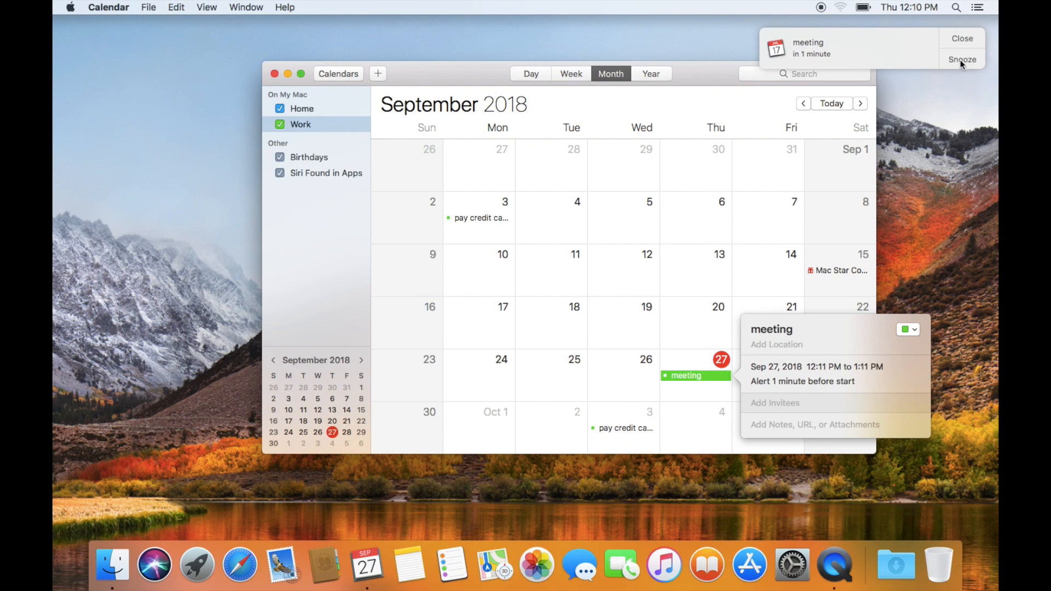
click(962, 40)
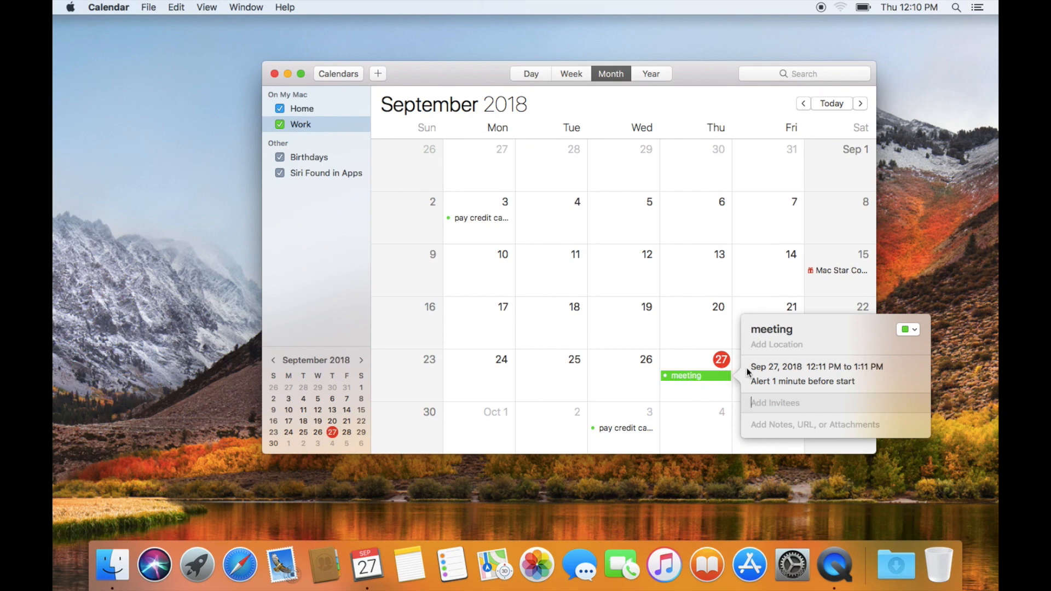
- Create a calendar named 'Finance' through File > New Calendar
click(843, 452)
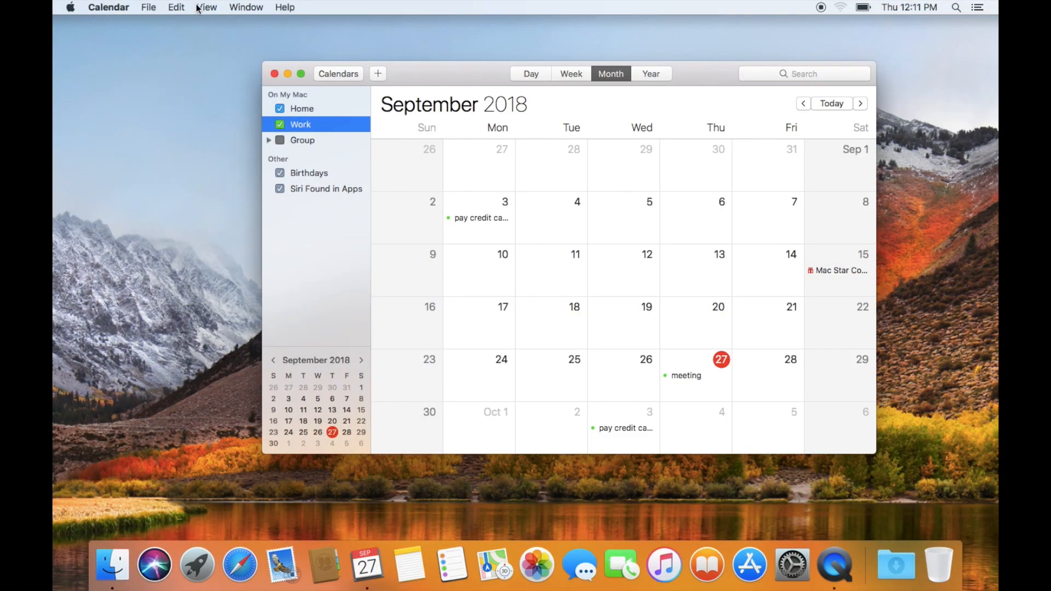
click(210, 8)
mouse_move(148, 7)
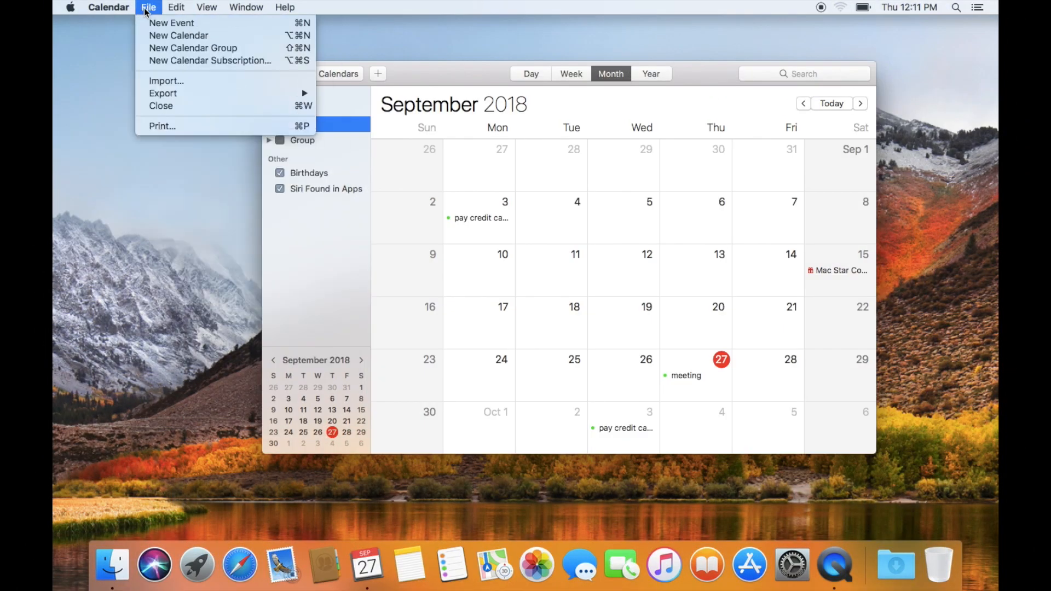
click(163, 37)
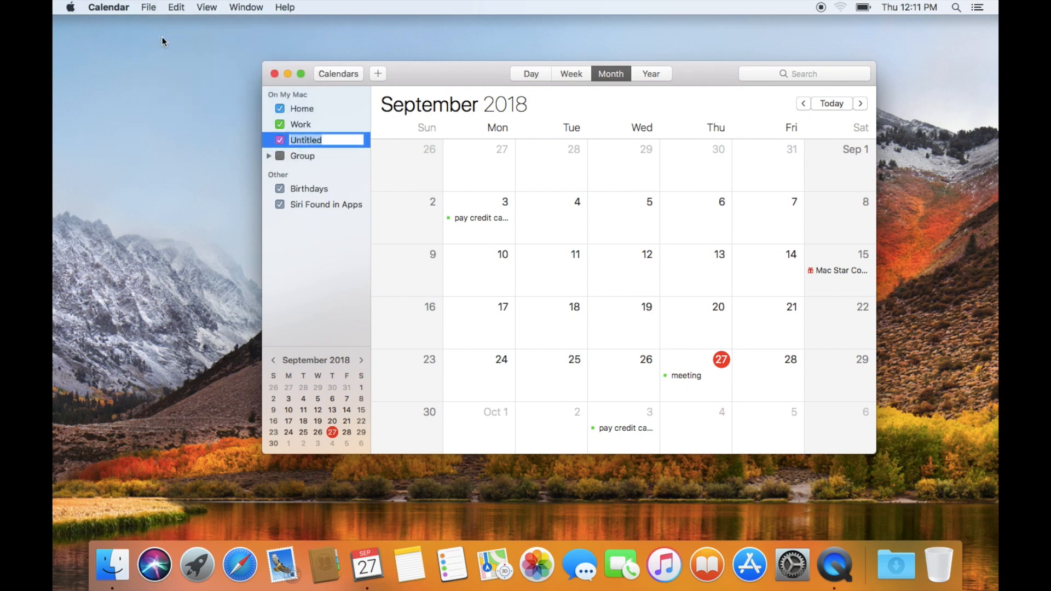
text(Finance)
key(Return)
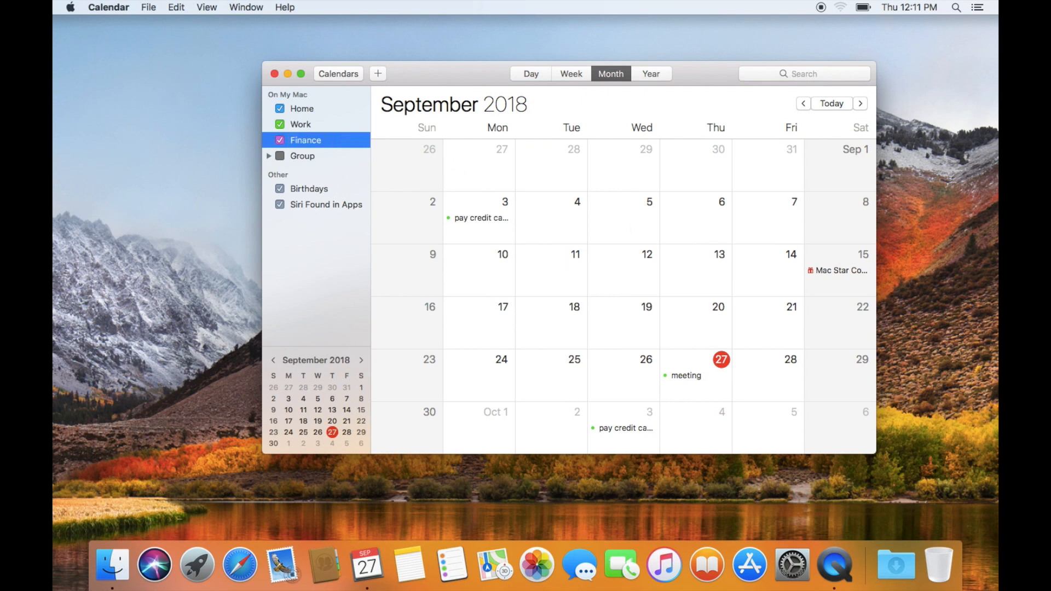
- Assign the Sep 3 payment event to Finance using its calendar dropdown and dragging
click(487, 218)
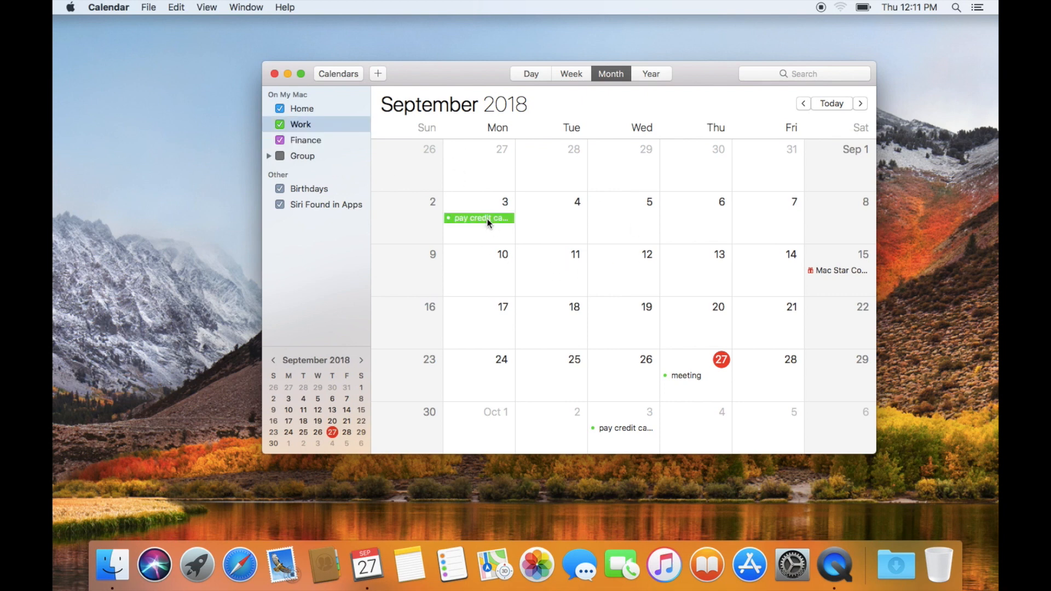
right_click(488, 219)
double_click(469, 214)
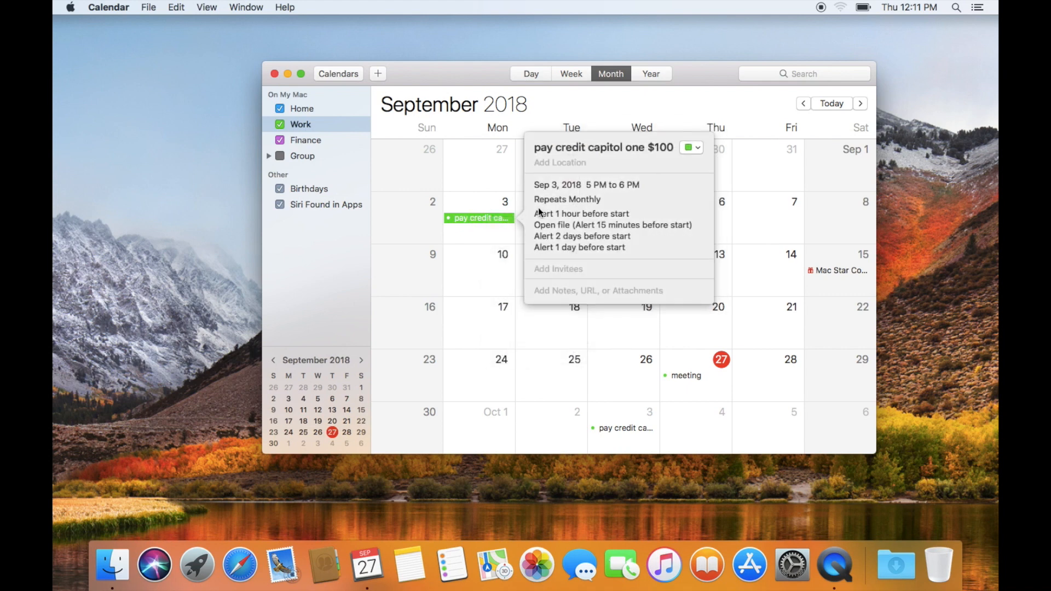
click(700, 148)
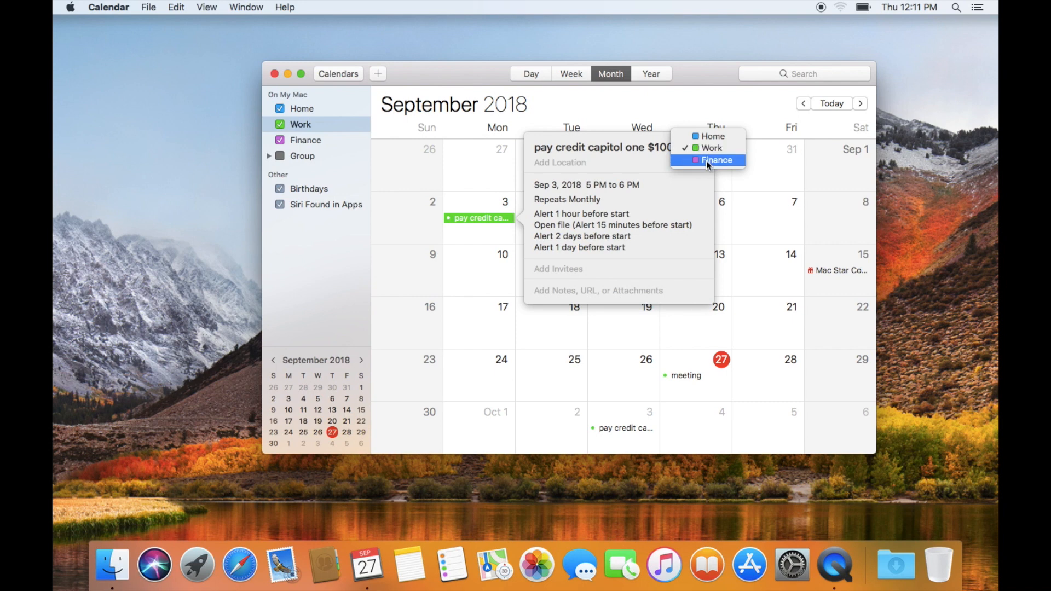
click(706, 160)
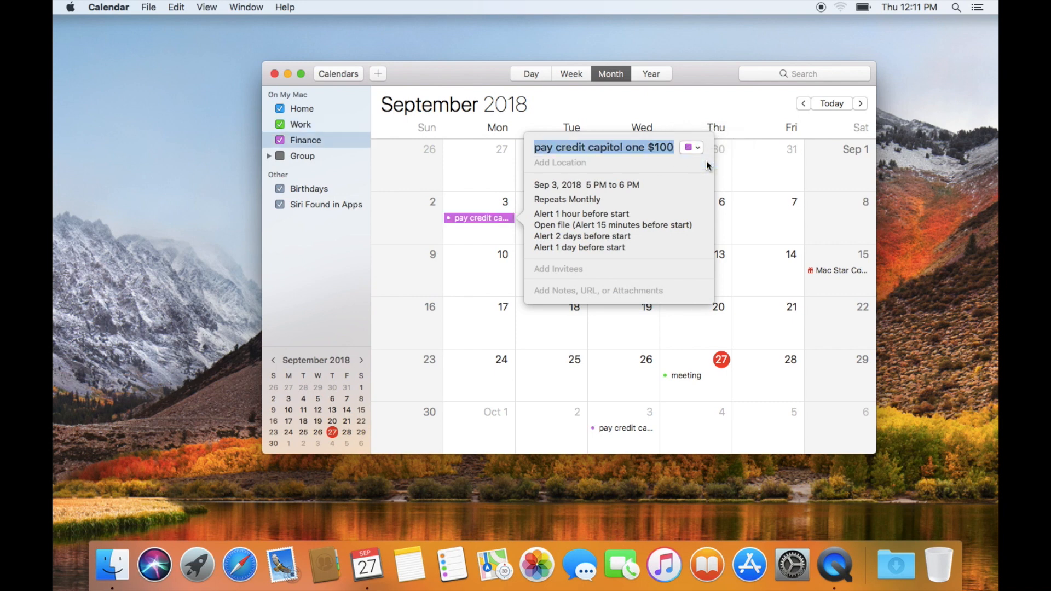
right_click(490, 198)
click(472, 198)
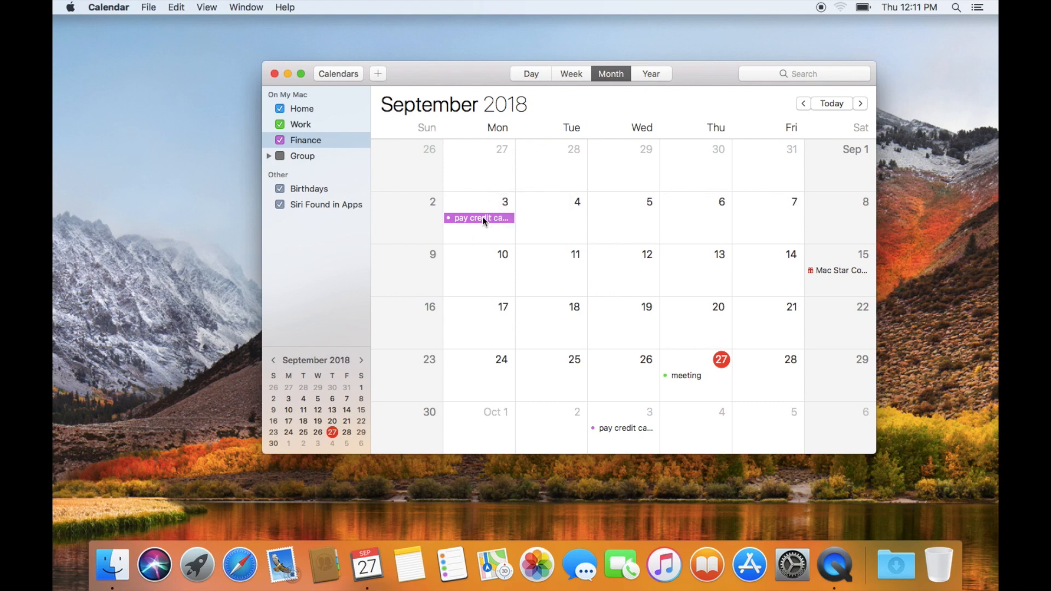
drag(482, 216, 327, 124)
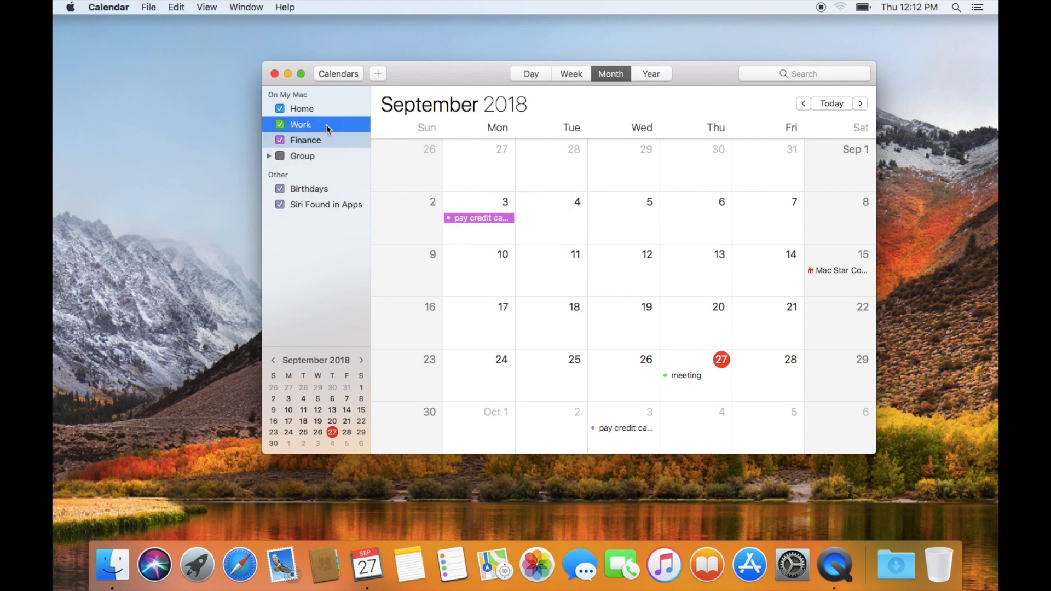
drag(473, 222, 319, 137)
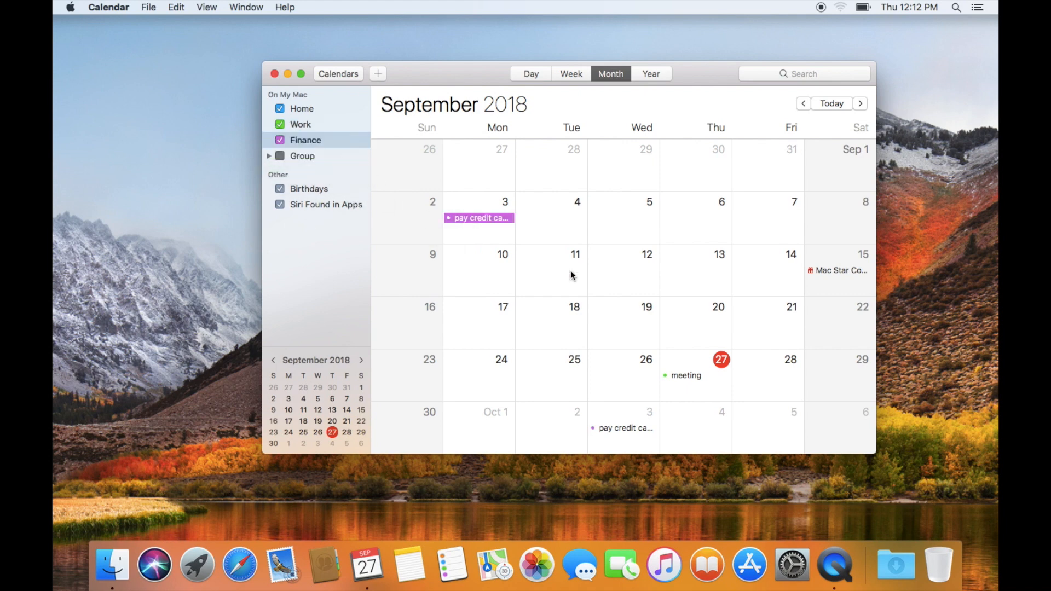
- Check the Sep 27 meeting's details to confirm it stays in Work
right_click(685, 375)
click(679, 374)
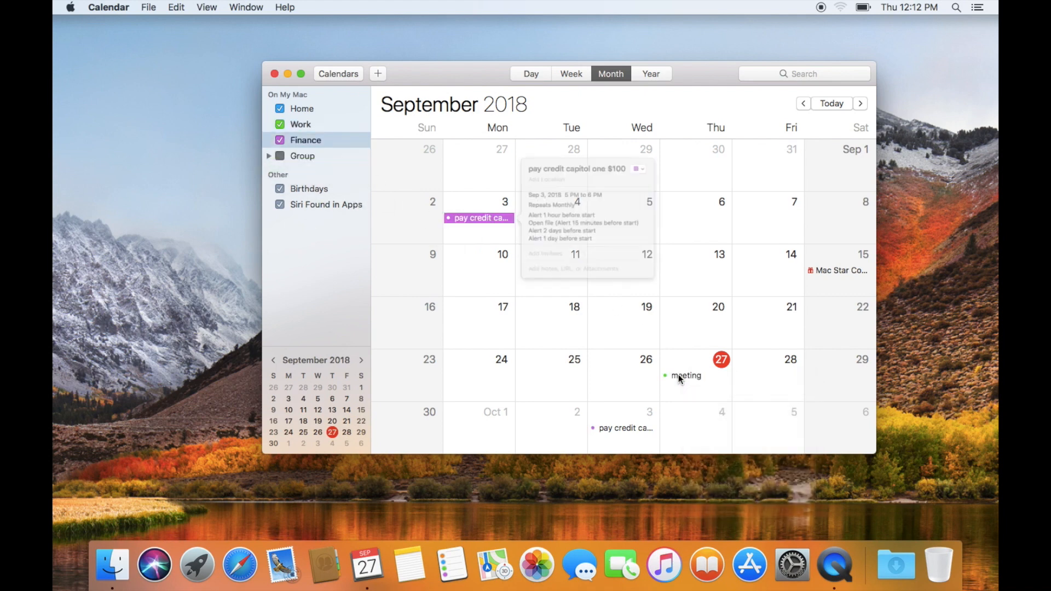
double_click(678, 376)
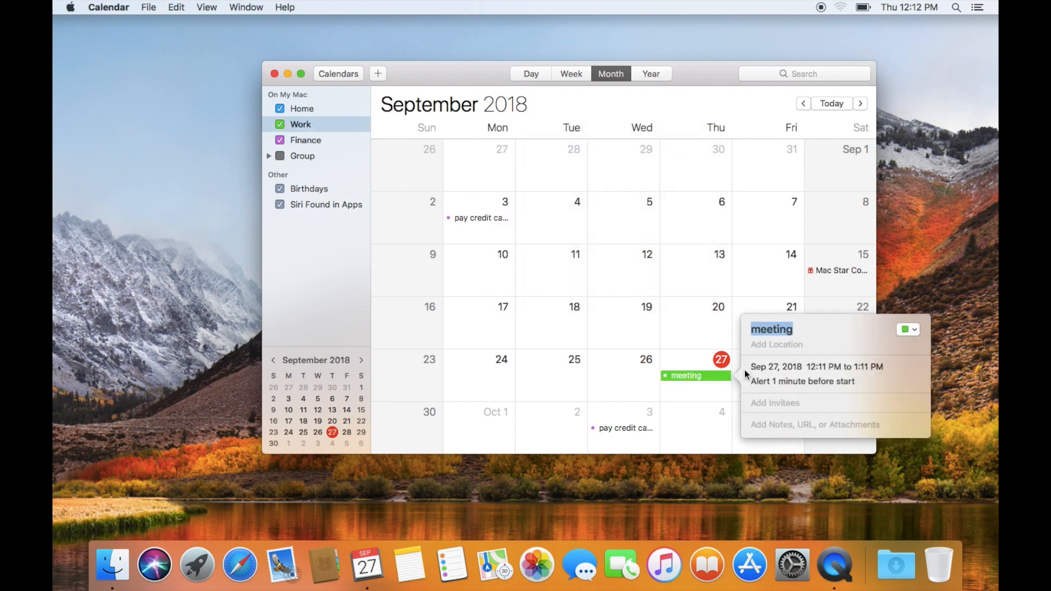
click(682, 362)
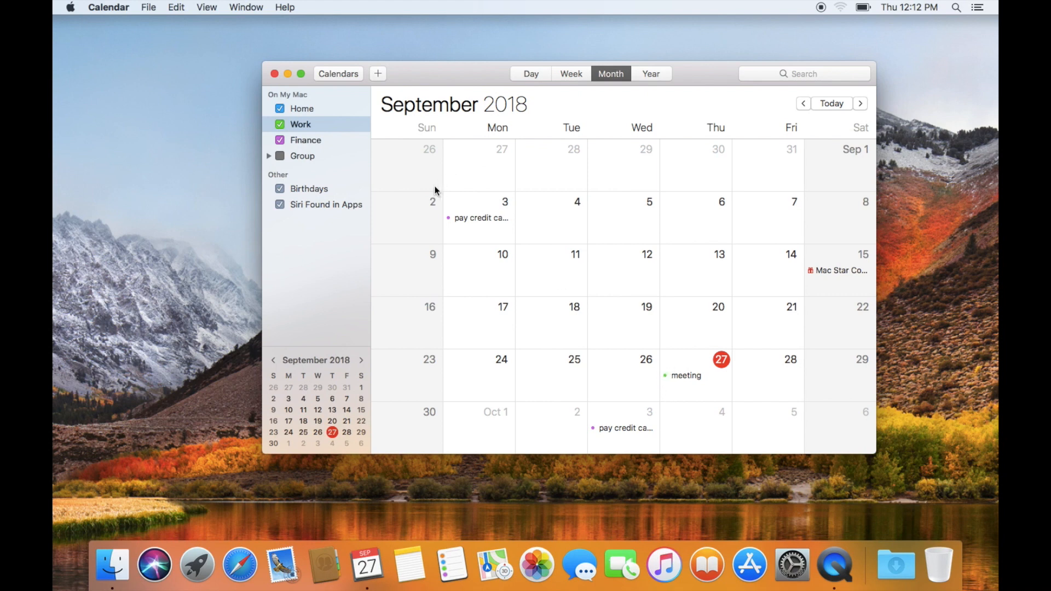
click(282, 126)
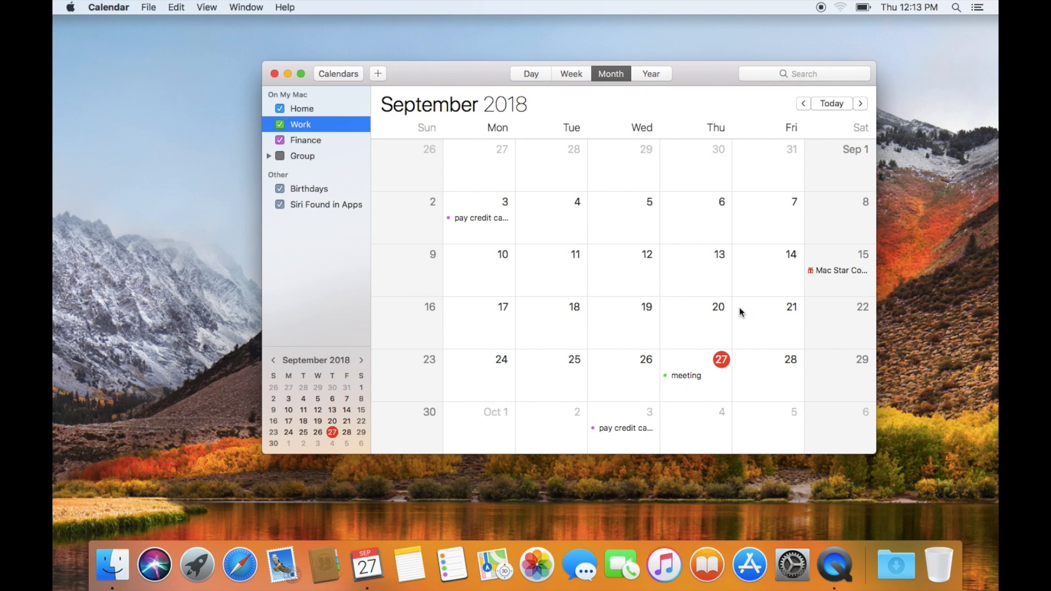
click(280, 126)
scroll(503, 277, down, 5)
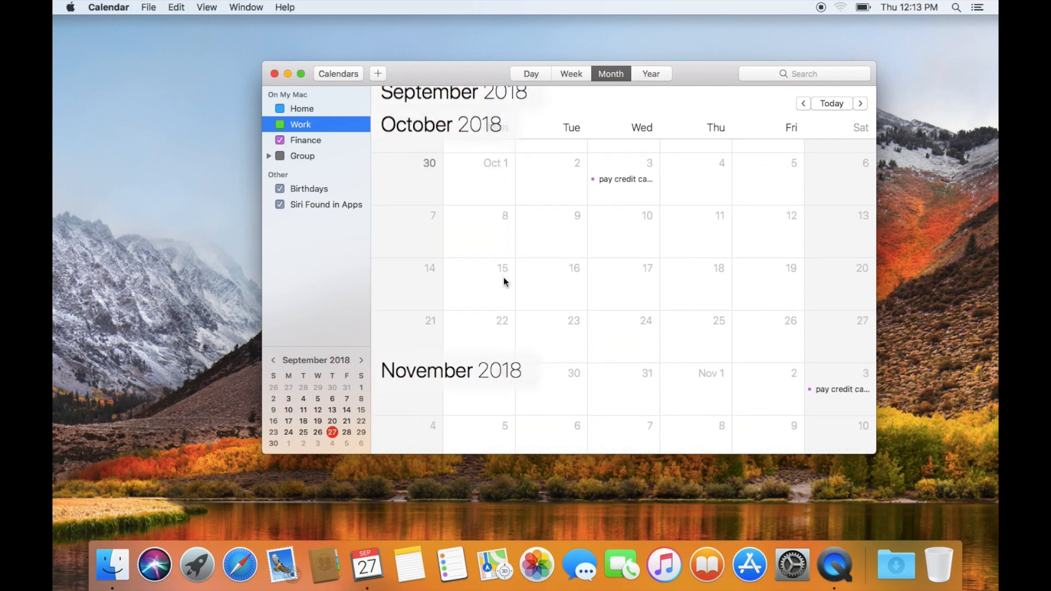
scroll(503, 277, up, 5)
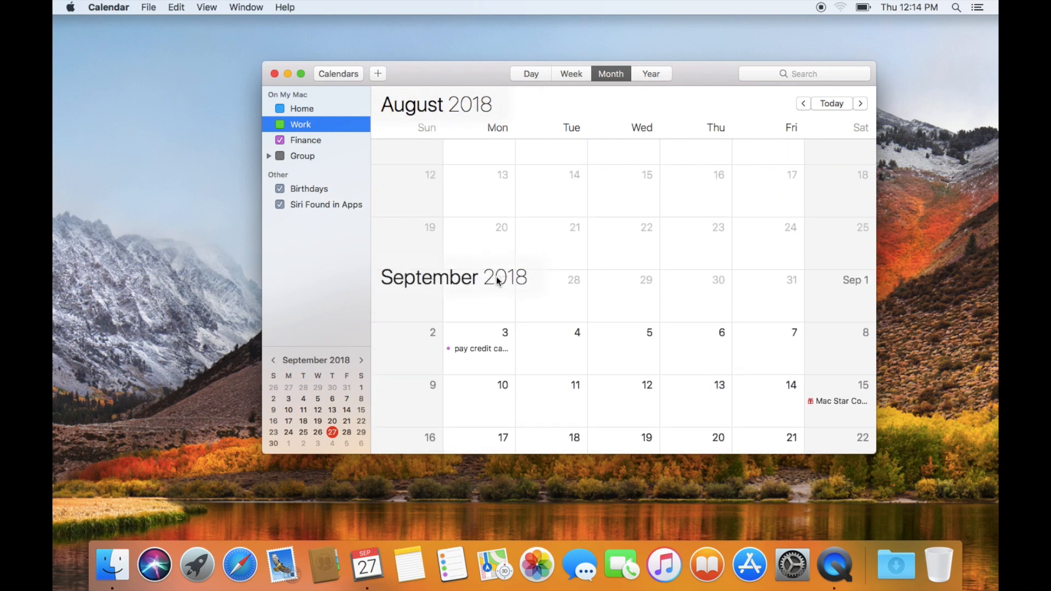
scroll(496, 281, down, 8)
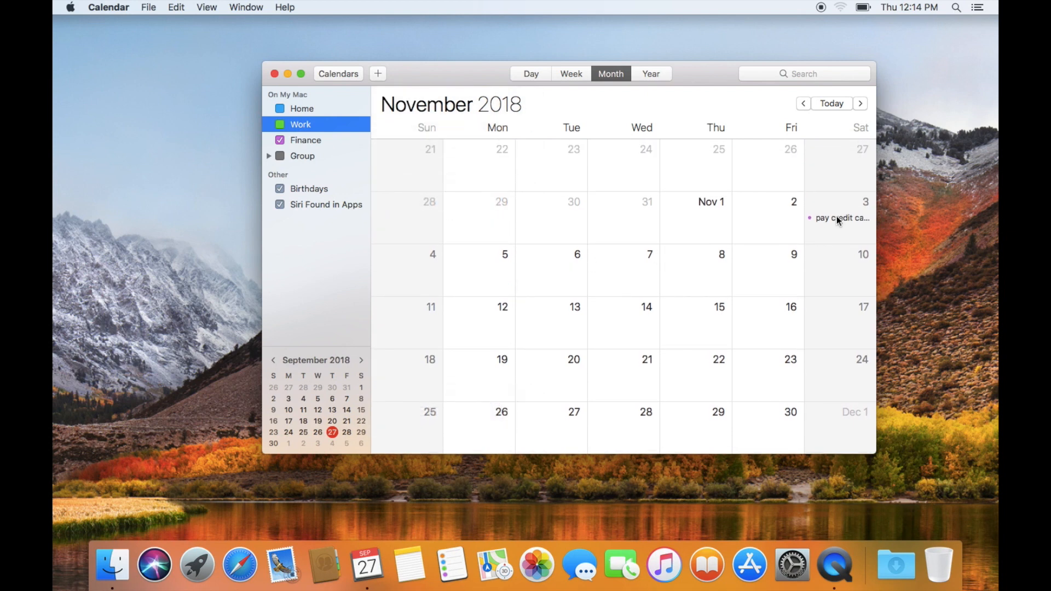
scroll(653, 305, up, 8)
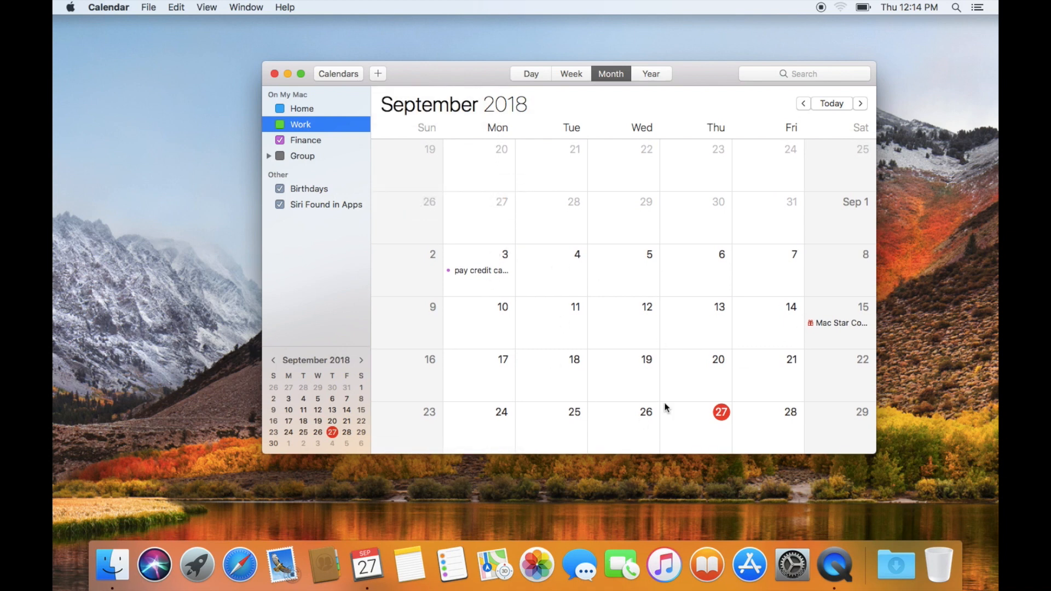
click(280, 141)
click(280, 125)
scroll(586, 258, down, 2)
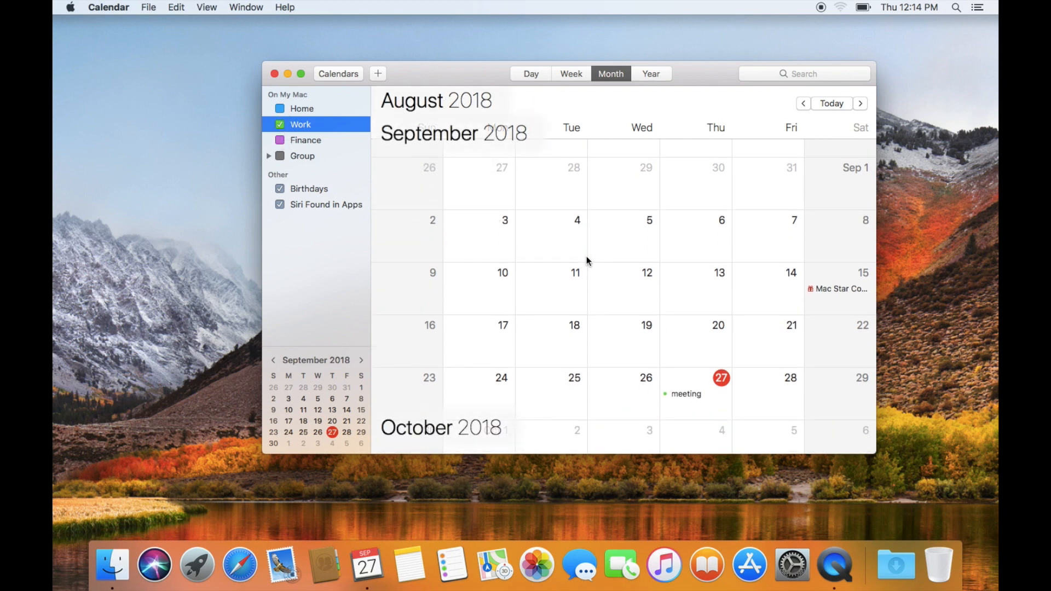
scroll(586, 256, down, 2)
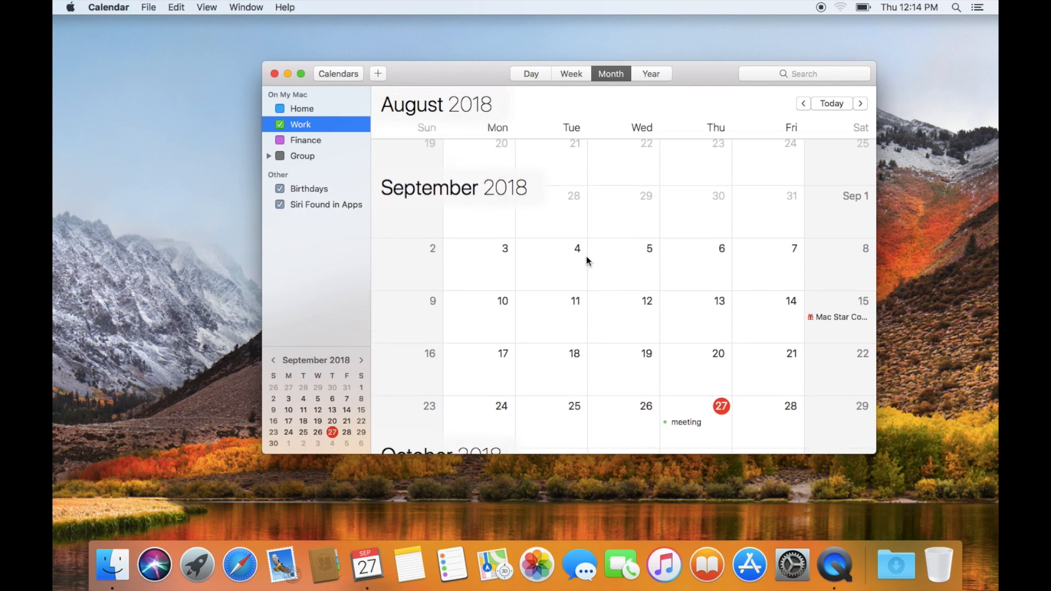
scroll(682, 426, down, 2)
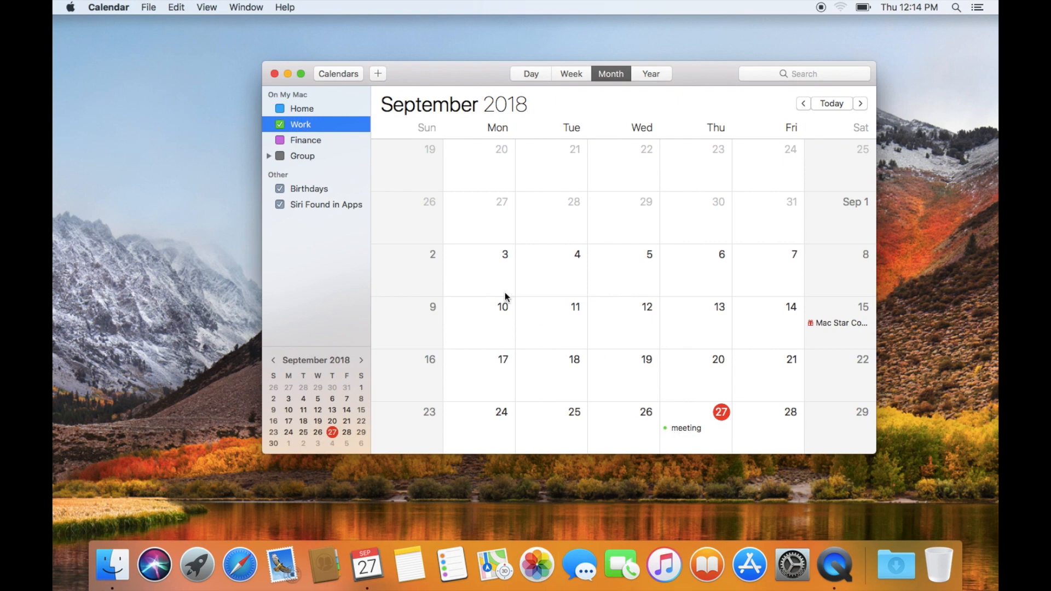
scroll(471, 263, up, 2)
click(280, 109)
click(280, 140)
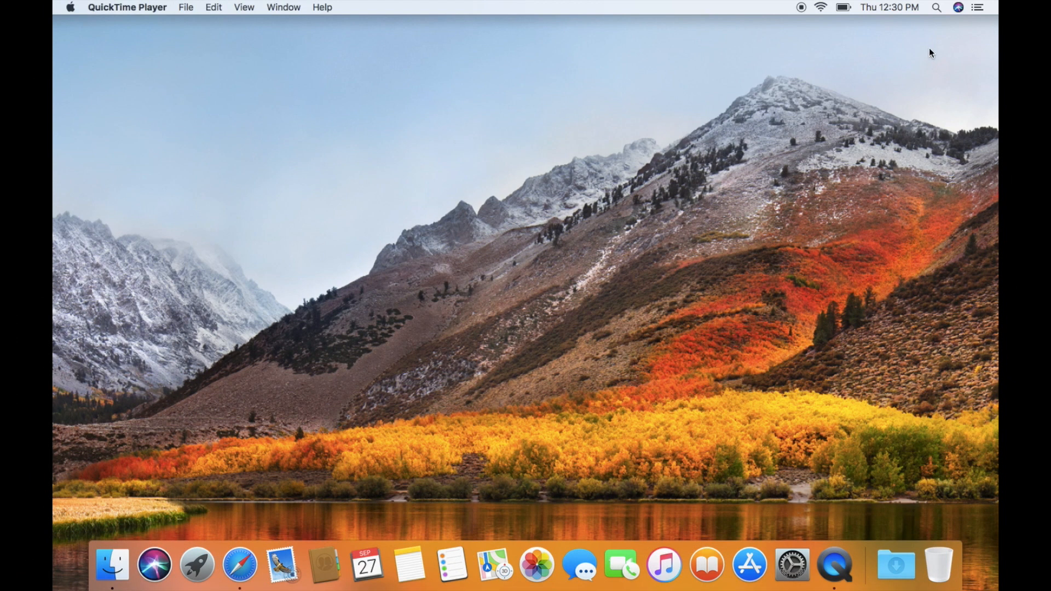
- Ask Siri to add an event on the 30th at 12 PM, then dismiss its panel
click(958, 9)
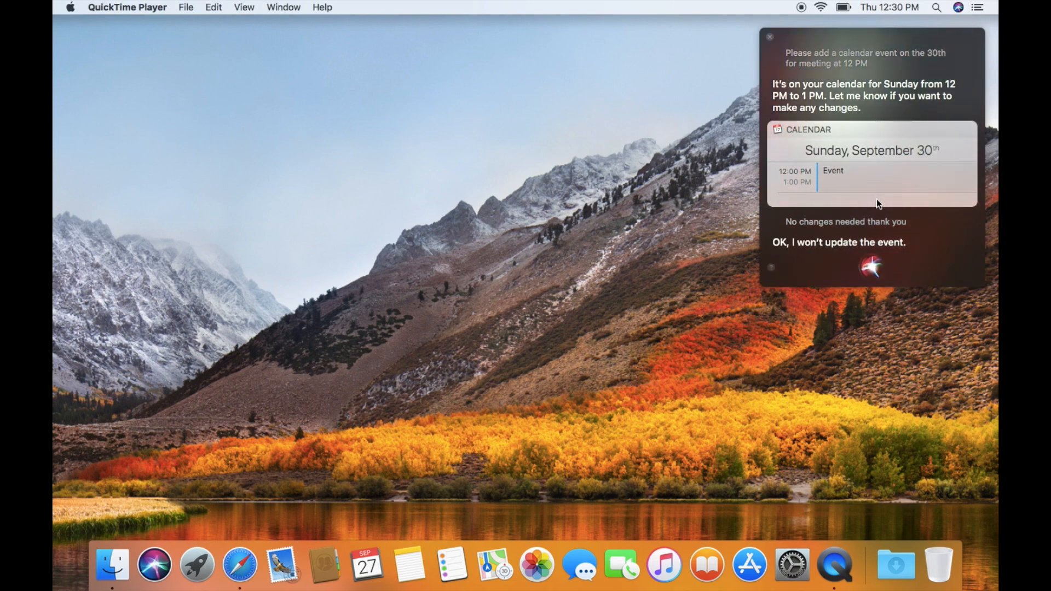
click(768, 37)
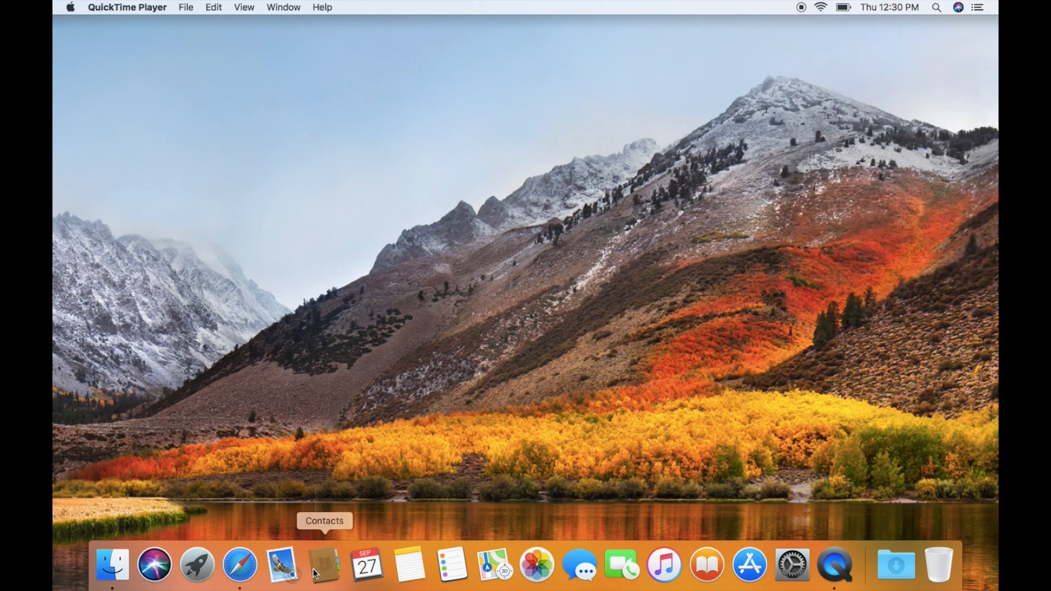
- Open Calendar, view the Sep 30 12–1 PM Event's details, then close the window
click(367, 564)
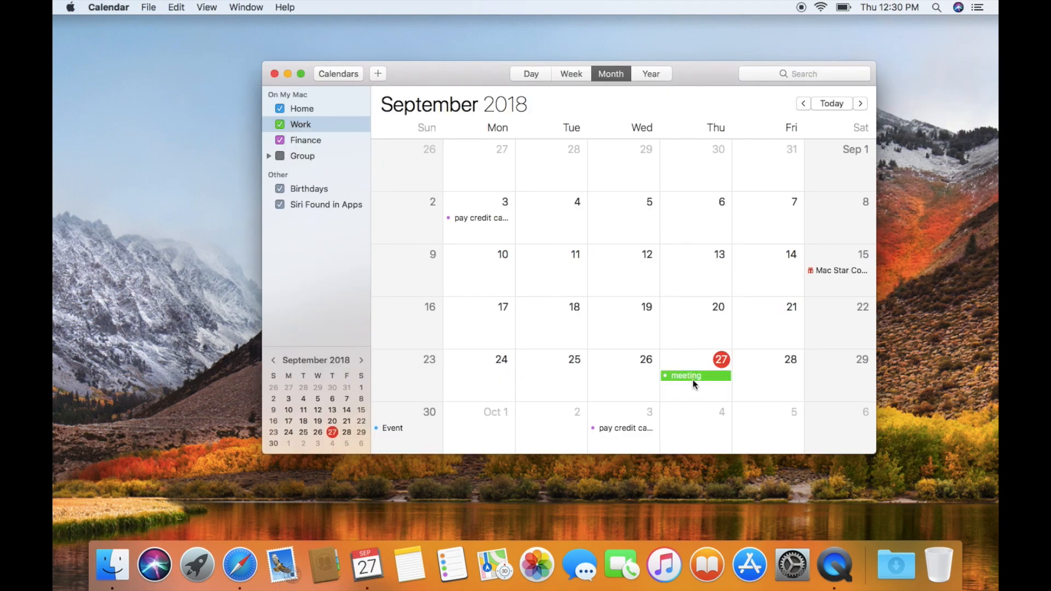
click(403, 429)
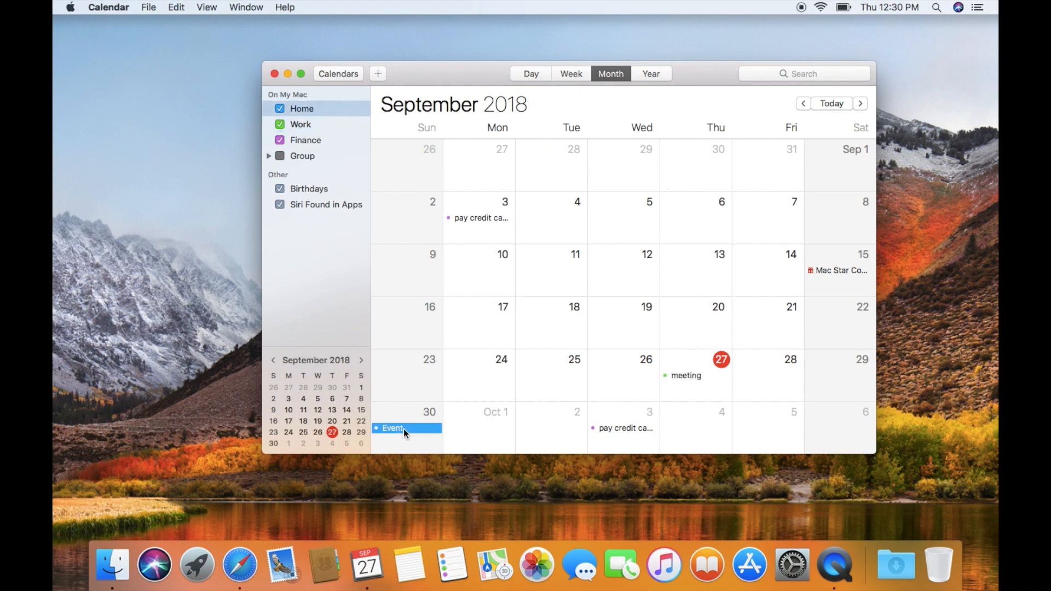
double_click(403, 429)
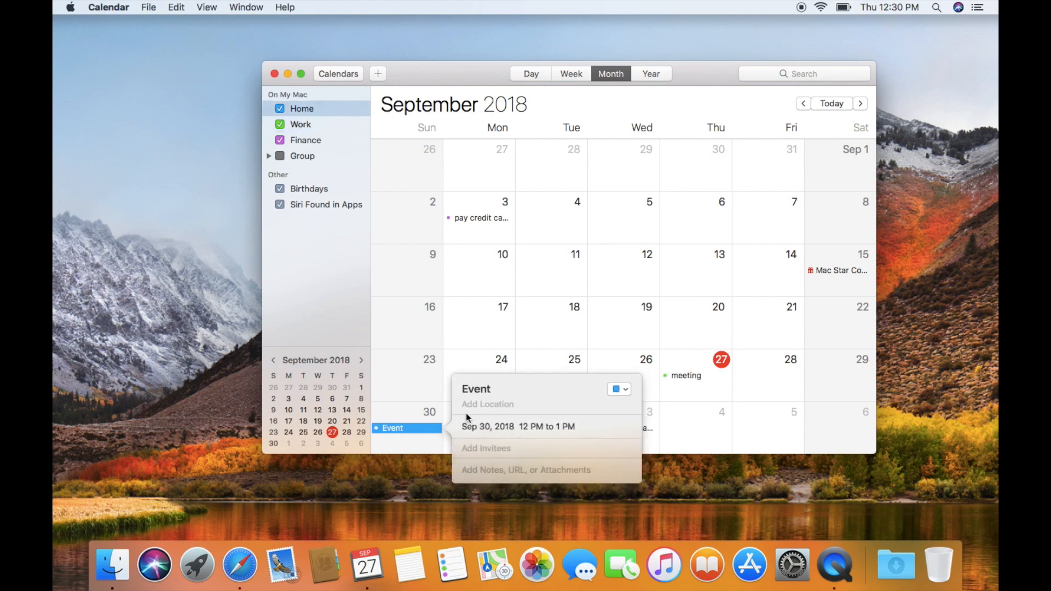
click(395, 428)
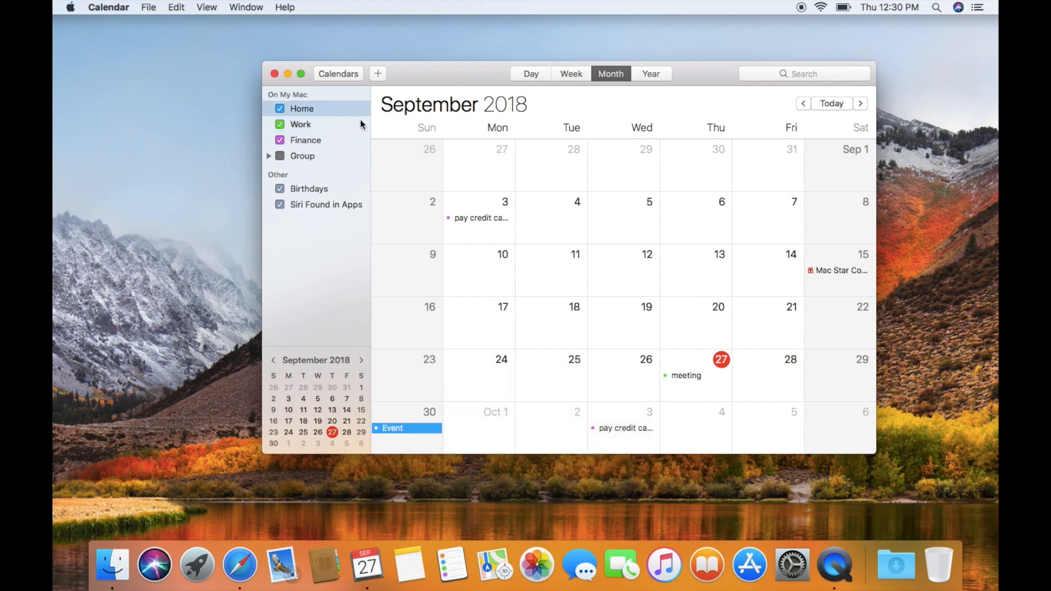
click(275, 74)
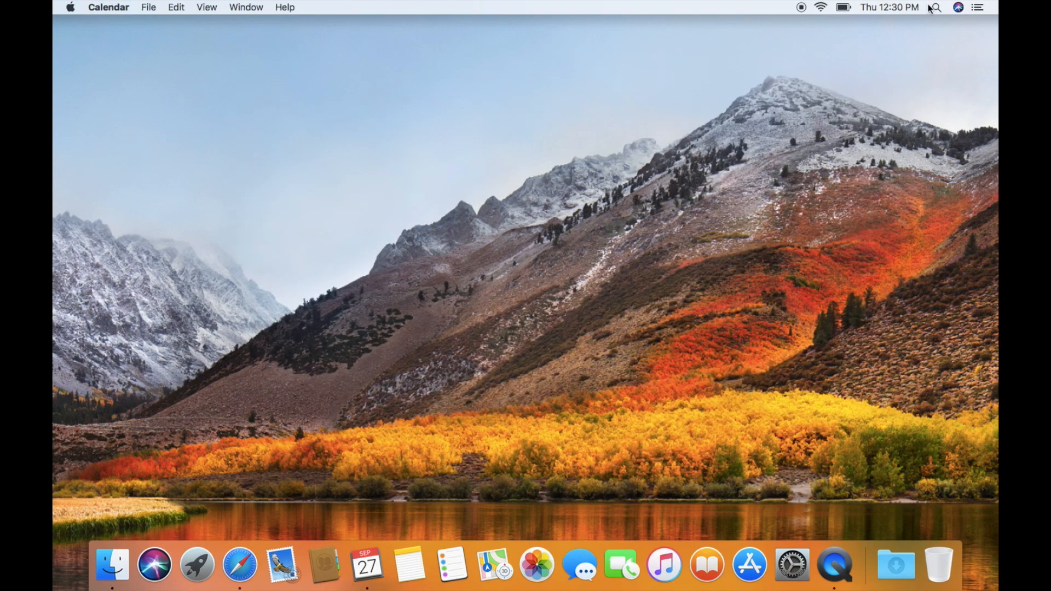